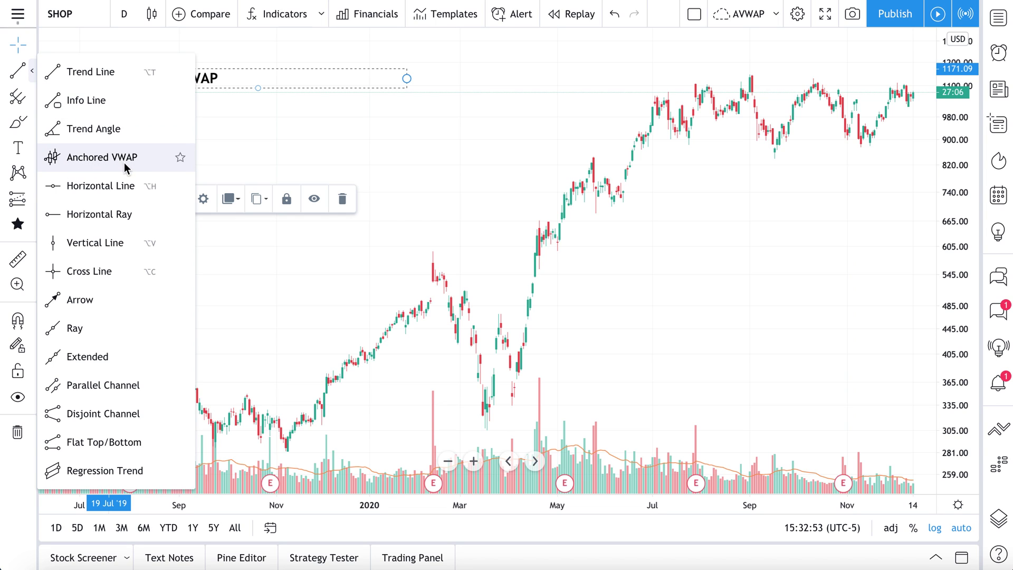
Place four anchored VWAP lines on the SHOP chart, anchored at 18 Mar '20, 12 Feb '20, 27 Aug '19 and 27 Dec '19
click(84, 161)
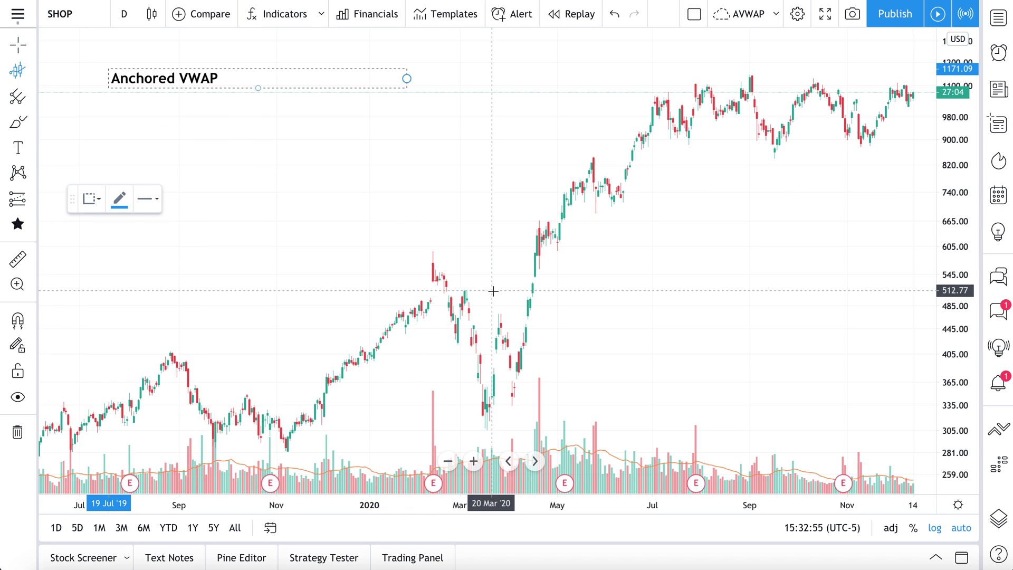
click(486, 415)
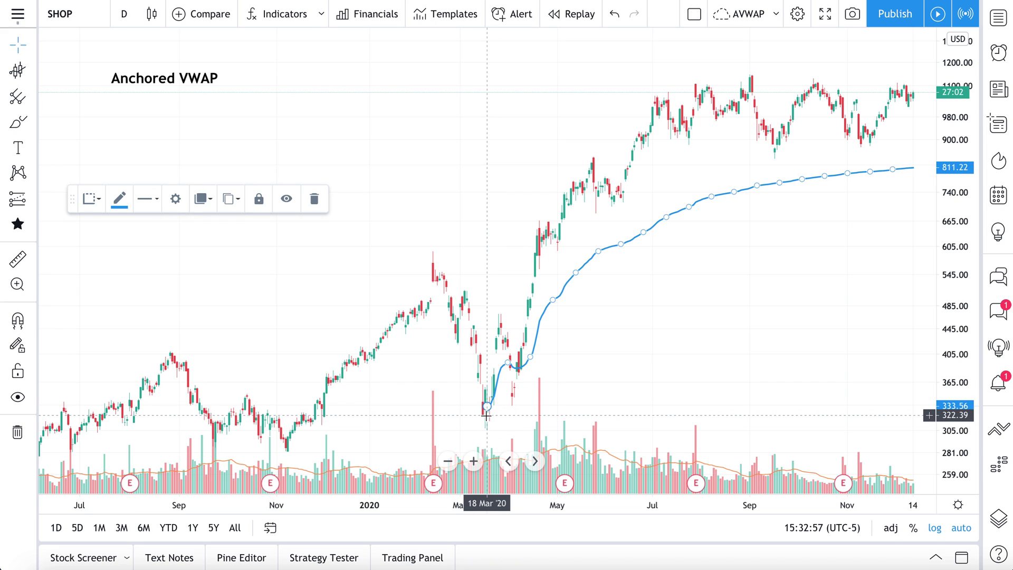
click(18, 70)
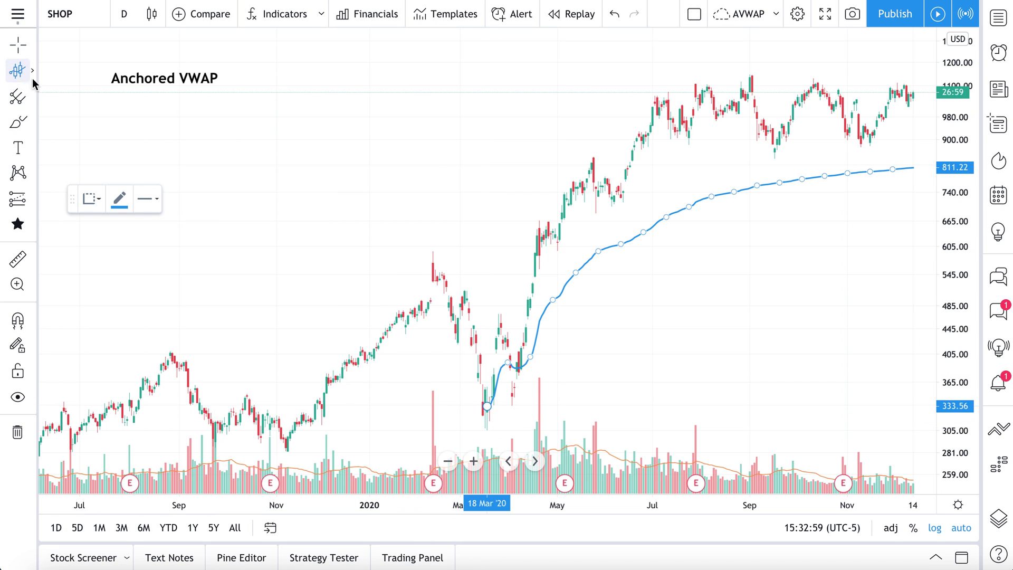
click(432, 260)
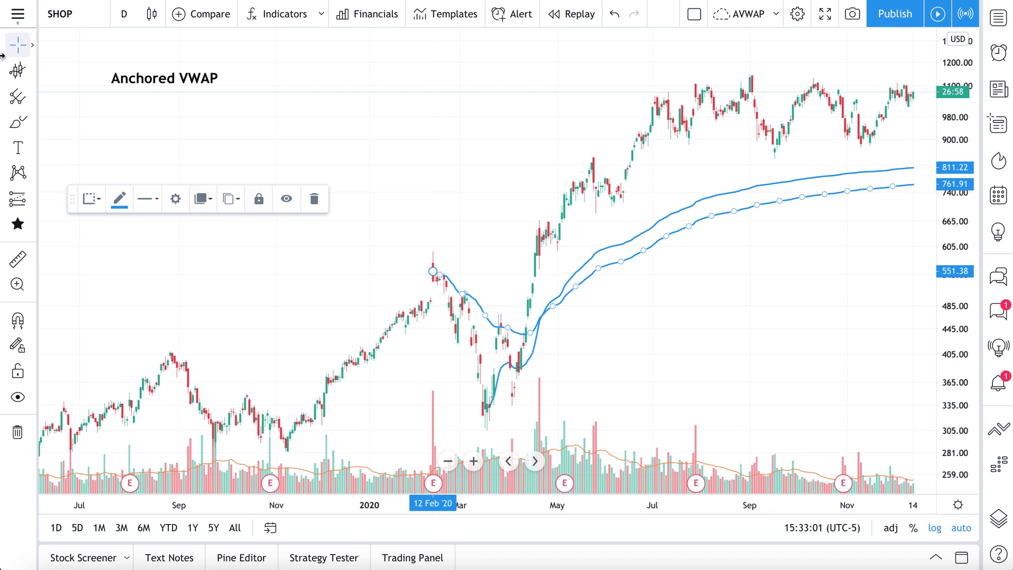
click(23, 77)
click(170, 352)
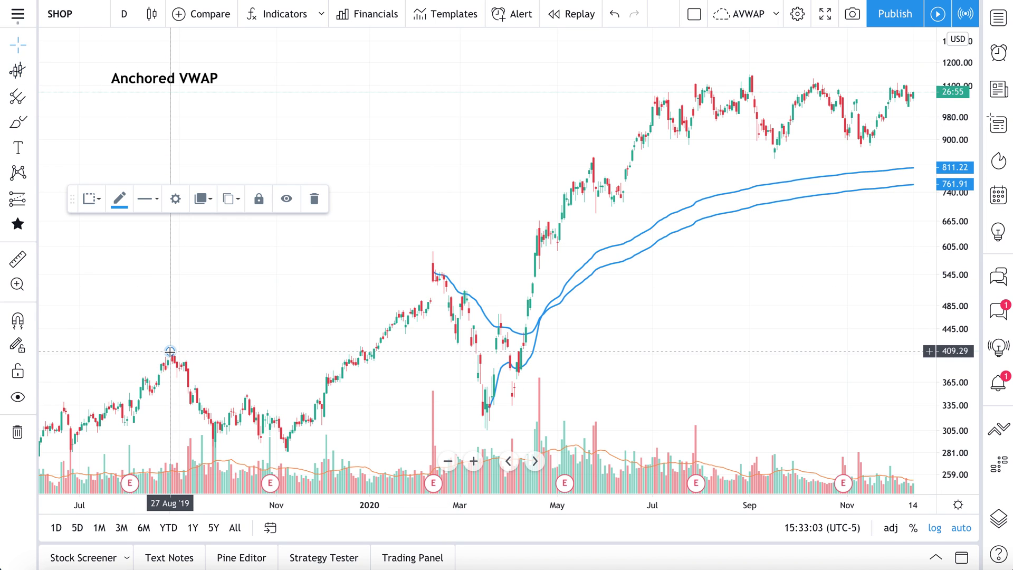
click(18, 70)
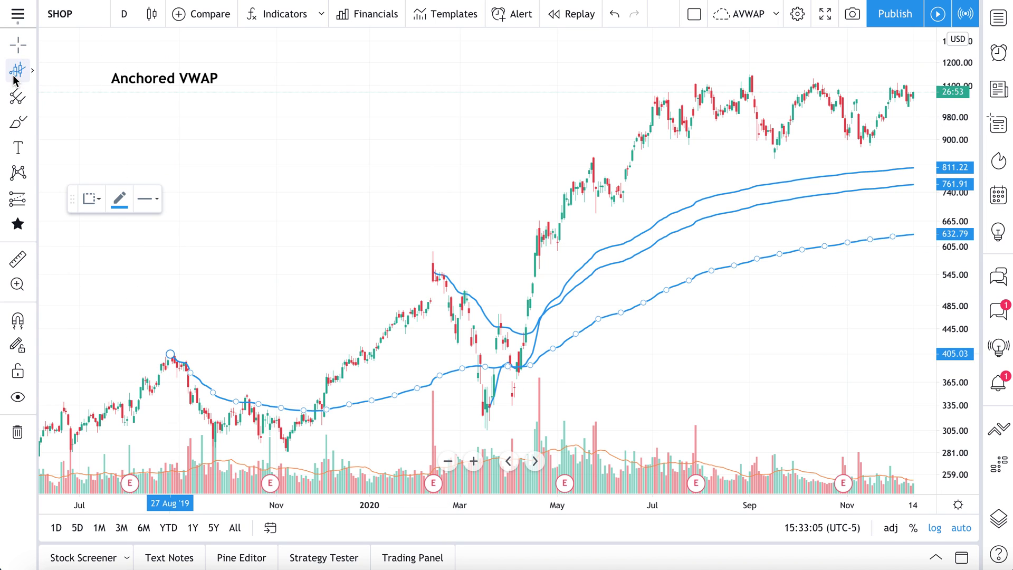
click(362, 351)
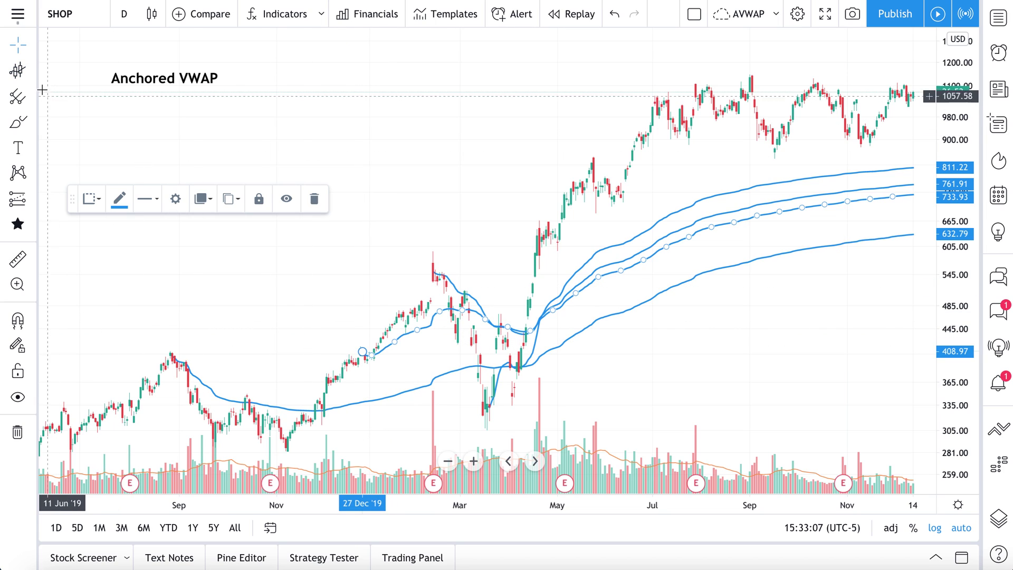
Add the Anchored VWAP drawing tool to the favorites and activate it
click(32, 75)
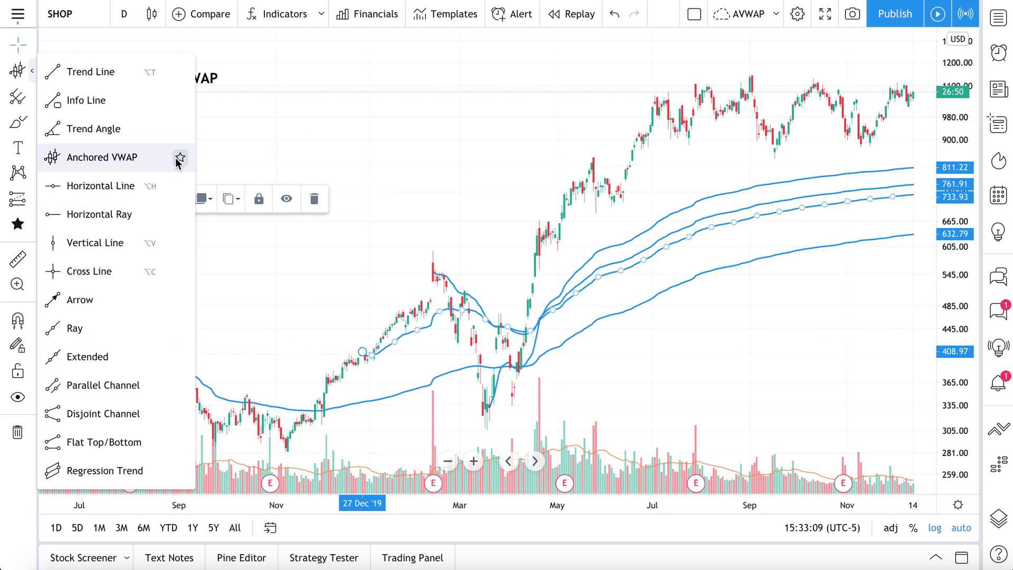
click(102, 158)
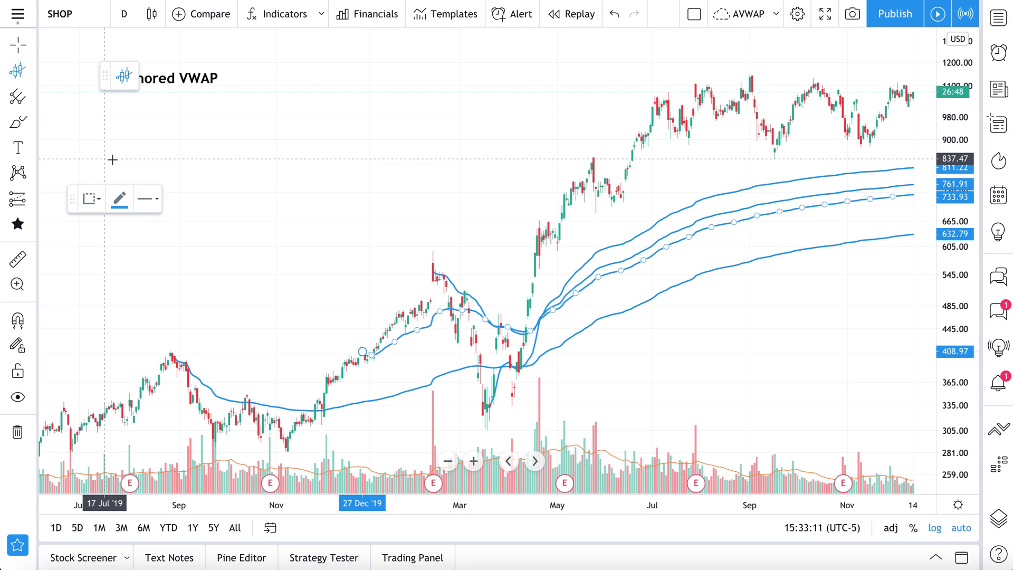
Place an anchored VWAP line at 31 Jan '20, discard it and return to the cross cursor
click(415, 306)
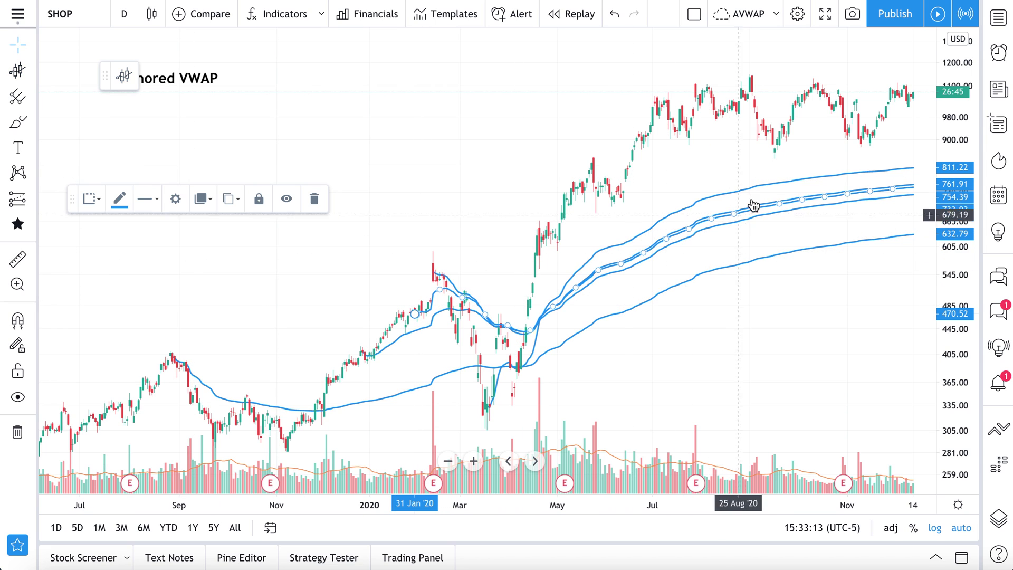
key(Escape)
click(29, 49)
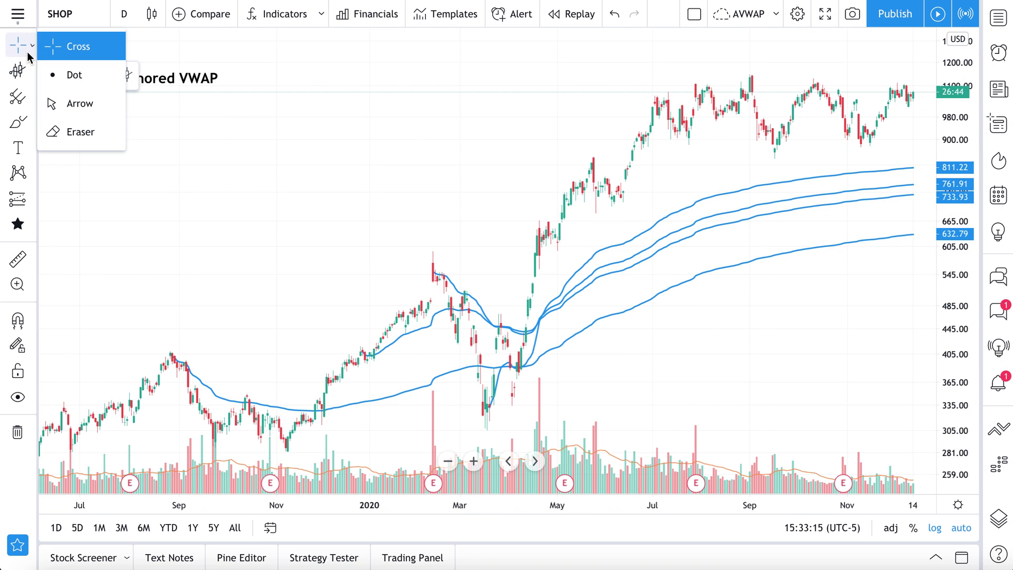
click(11, 49)
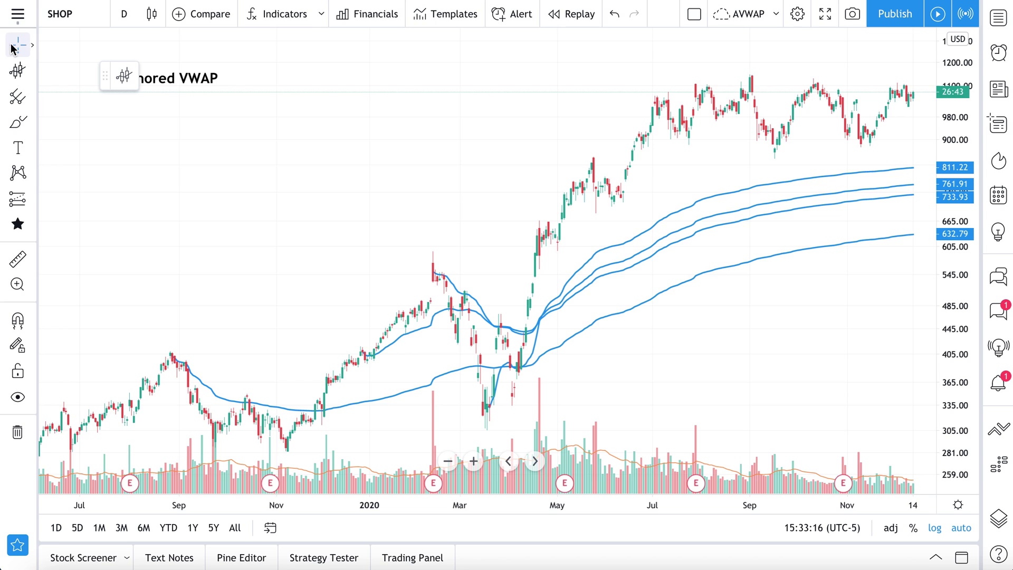
Delete the four remaining anchored VWAP lines from the chart one by one
click(703, 204)
key(Delete)
click(699, 224)
key(Delete)
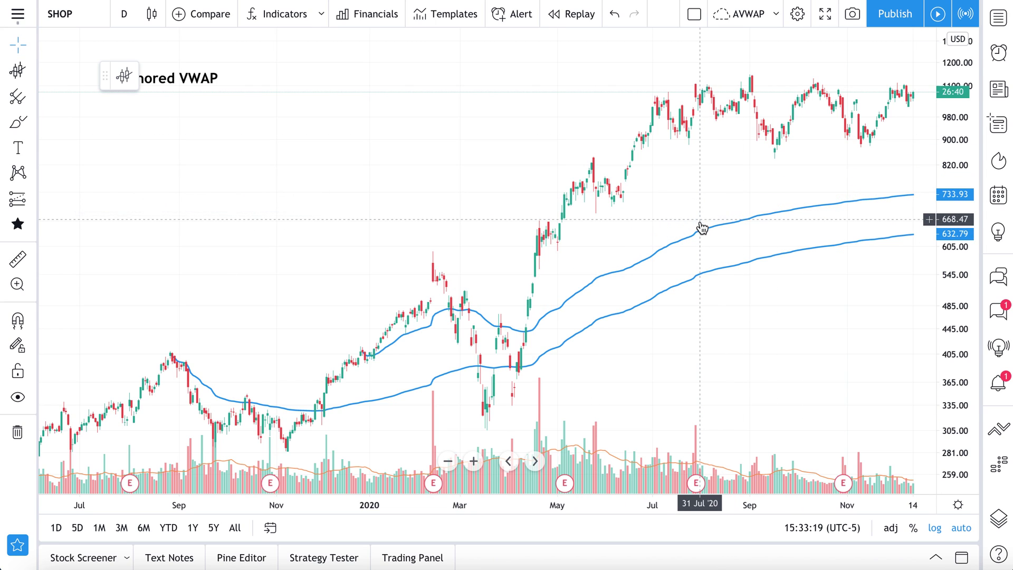
click(700, 233)
key(Delete)
click(682, 279)
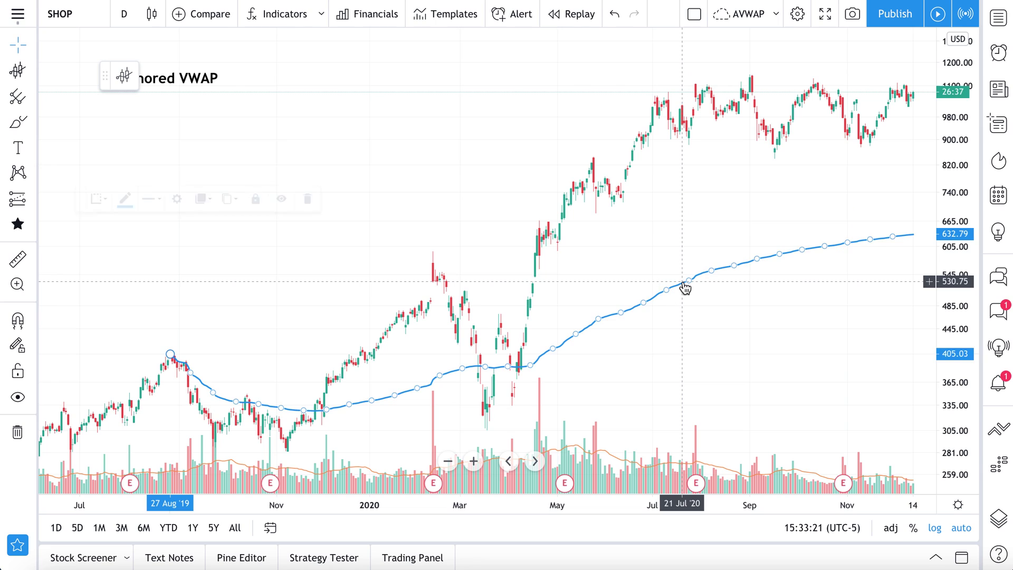
key(Delete)
Move the floating favorites toolbar off the title and add the text "Anchored Volume Weighted Average Price" beneath the title
mouse_move(107, 76)
mouse_down()
mouse_move(90, 126)
mouse_move(50, 181)
mouse_move(54, 146)
mouse_up()
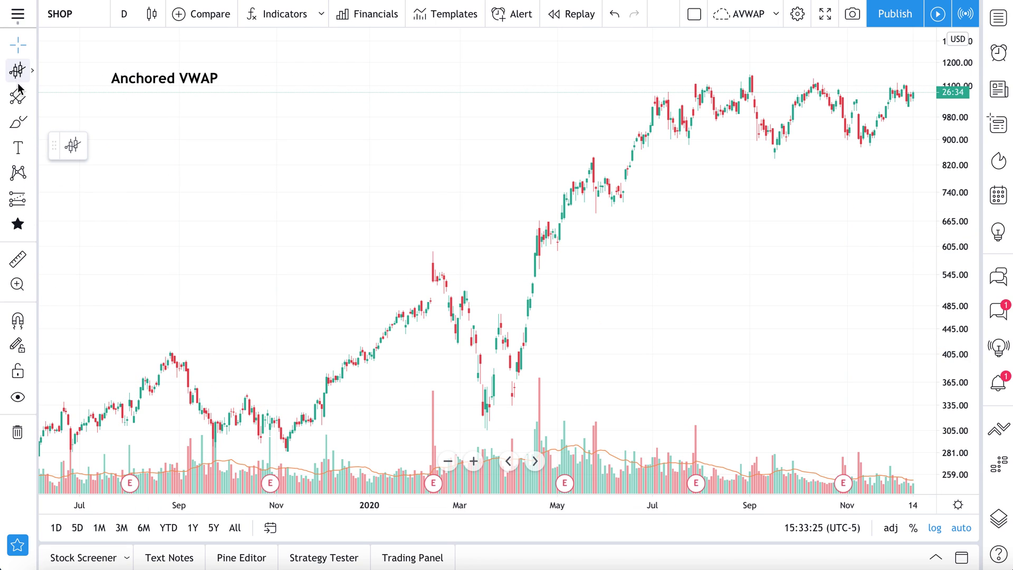
click(19, 155)
click(117, 101)
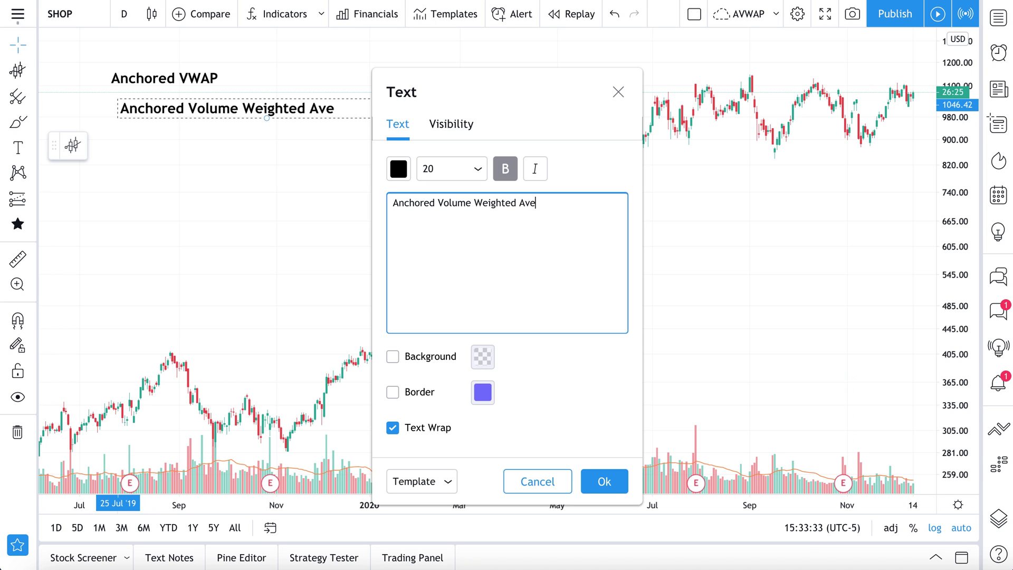
click(599, 490)
drag(156, 105, 146, 100)
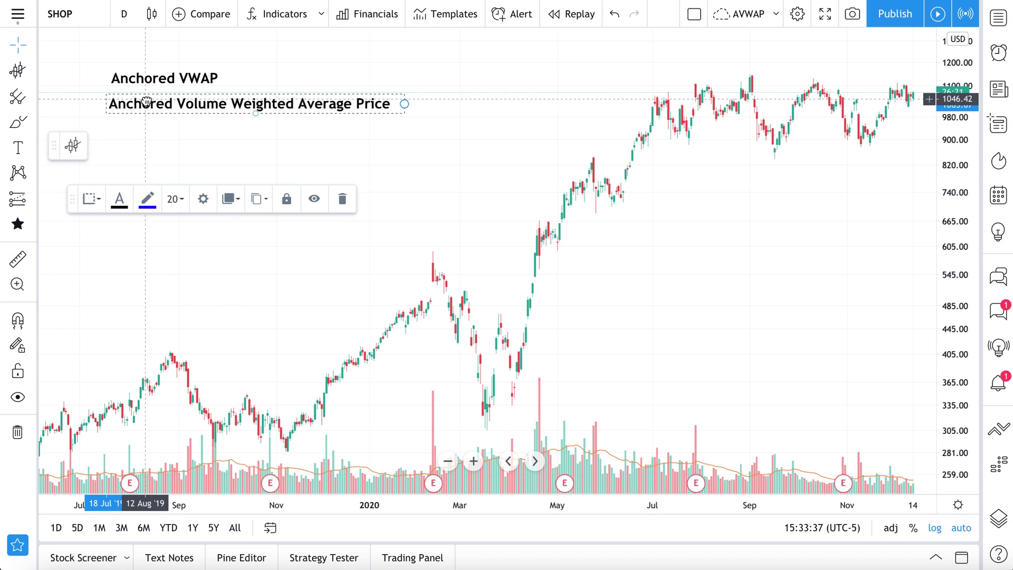
Set the "Anchored VWAP" title's font size to 28 and reposition the title and subtitle so they line up
double_click(147, 80)
click(444, 169)
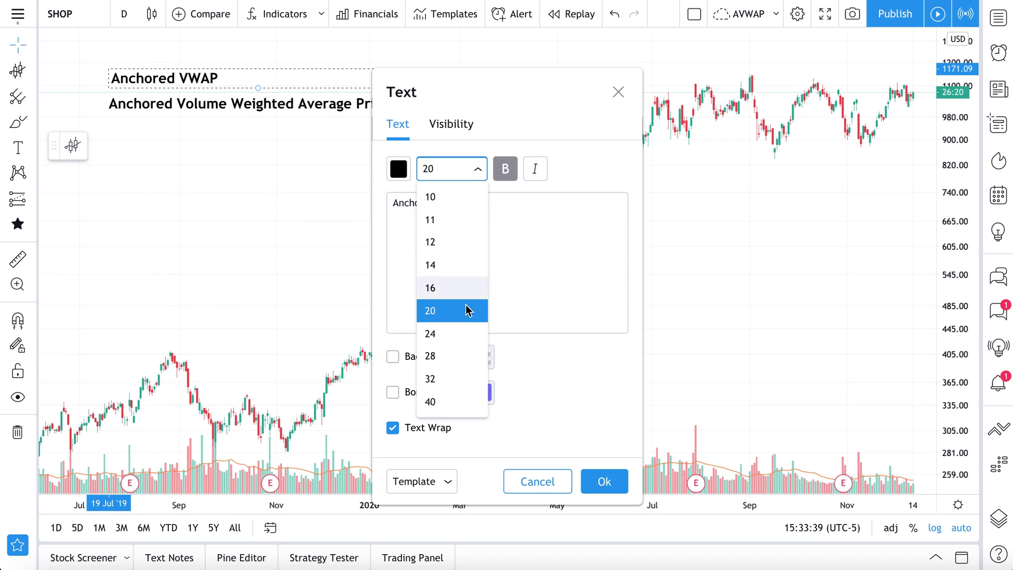
click(449, 356)
click(586, 486)
drag(202, 85, 170, 107)
click(210, 141)
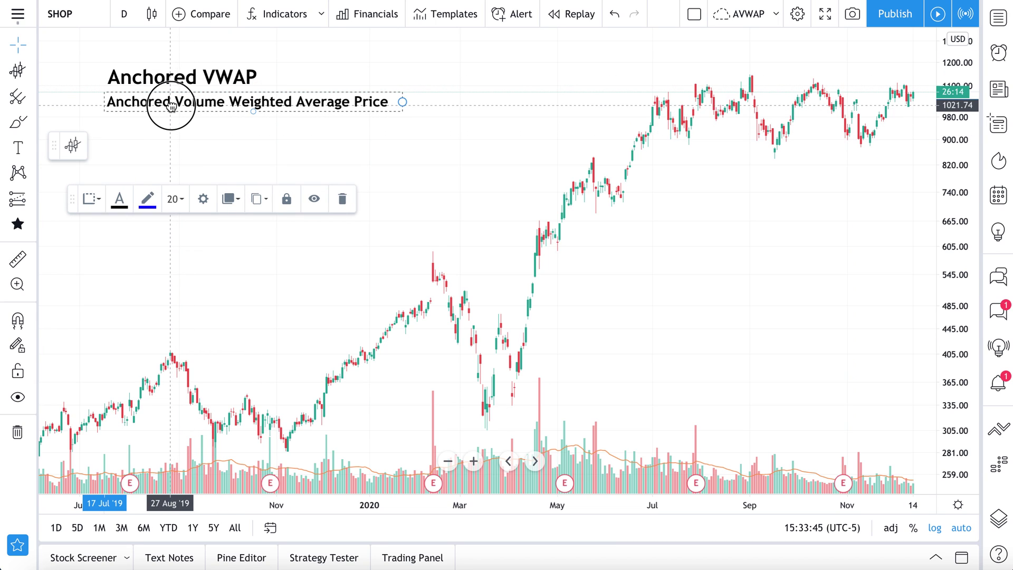
click(294, 132)
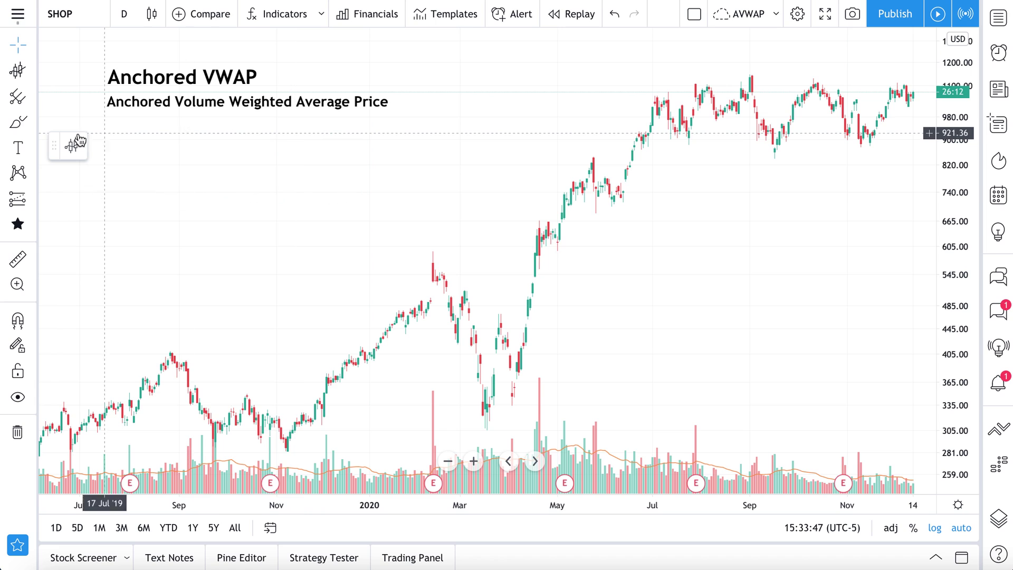
Underline the word "Anchored" in the subtitle with a red brush stroke
click(18, 122)
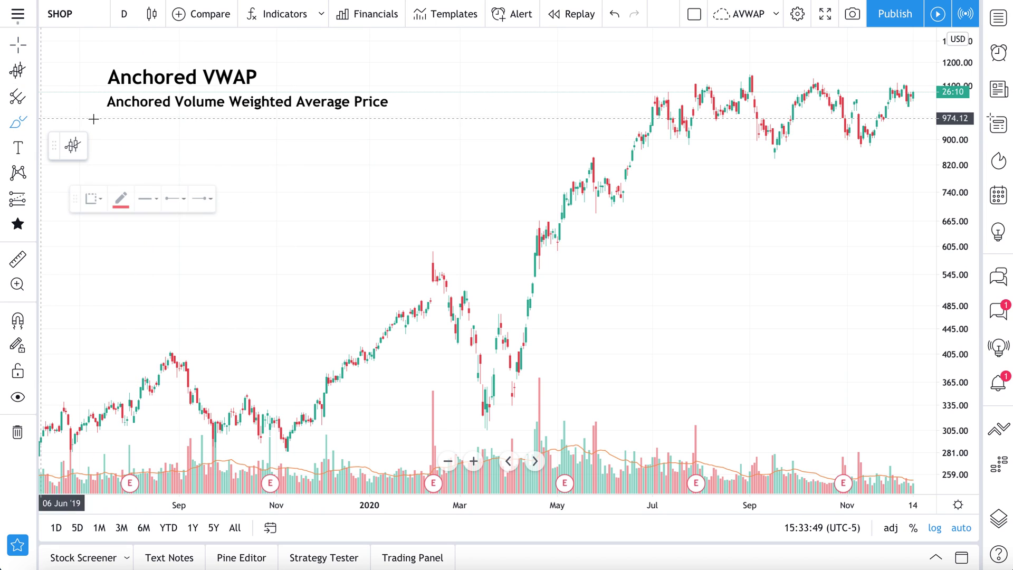
mouse_move(107, 116)
mouse_down()
mouse_move(161, 115)
mouse_move(118, 113)
mouse_move(150, 114)
mouse_up()
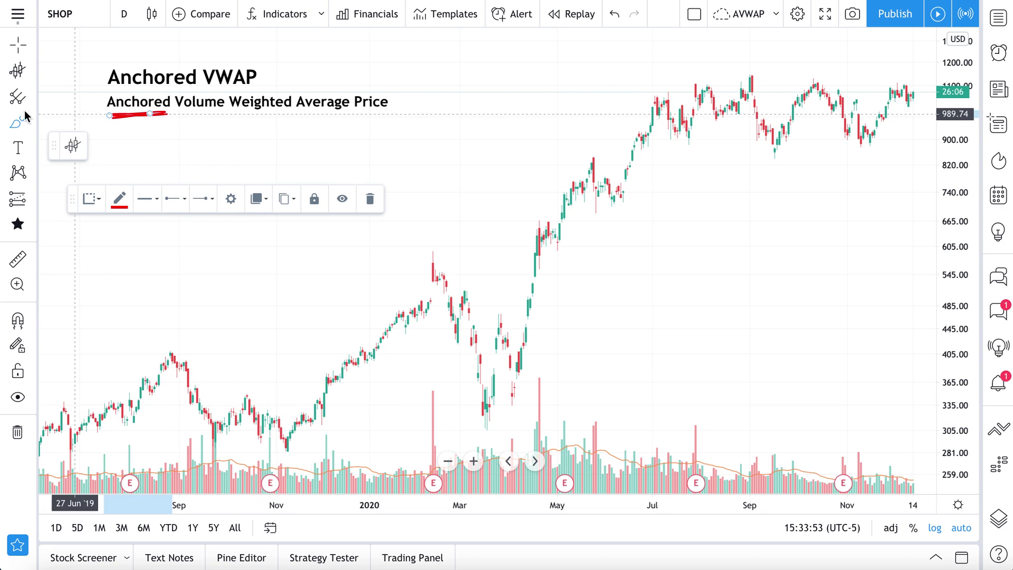
Place an anchored VWAP line anchored at the 18 Mar '20 low
click(32, 72)
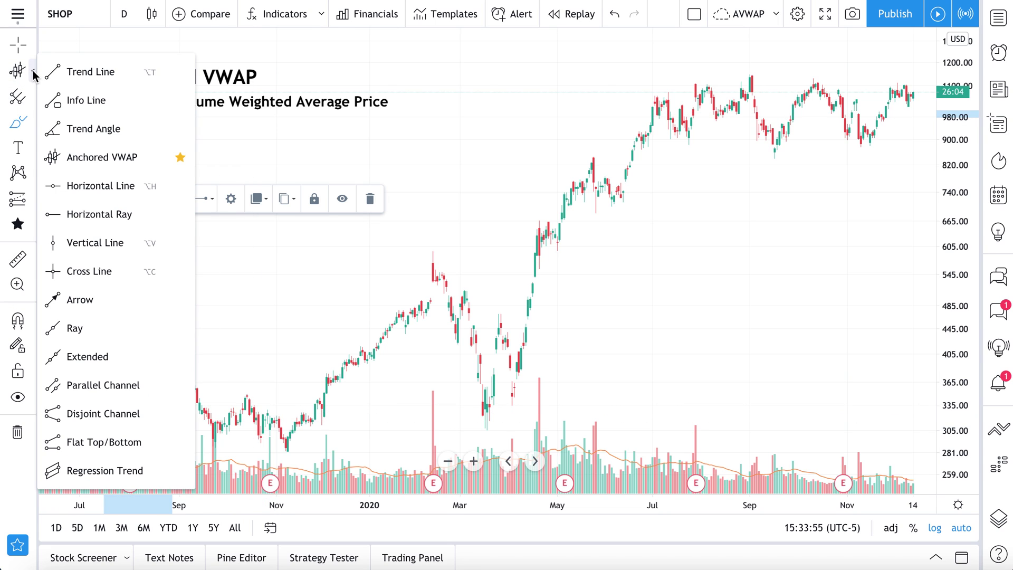
click(85, 168)
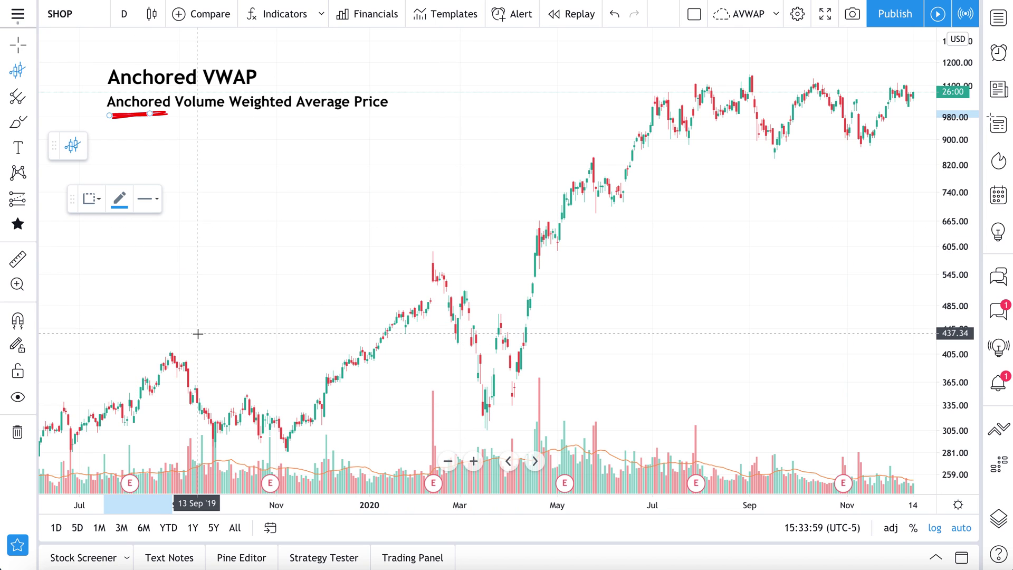
click(486, 412)
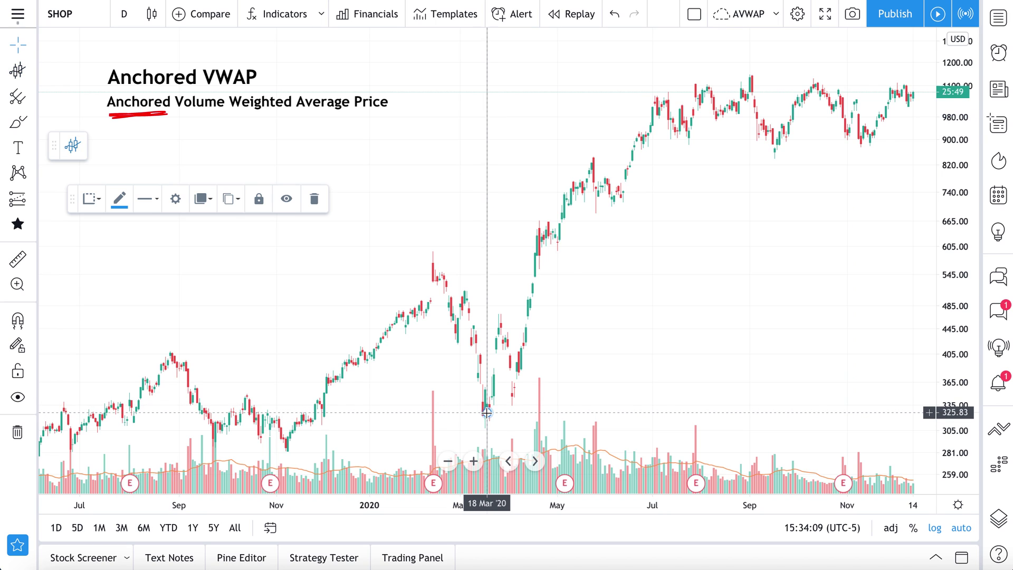
Mark the VWAP curve and its March 2020 anchor point with red brush strokes, undoing each mark
click(21, 126)
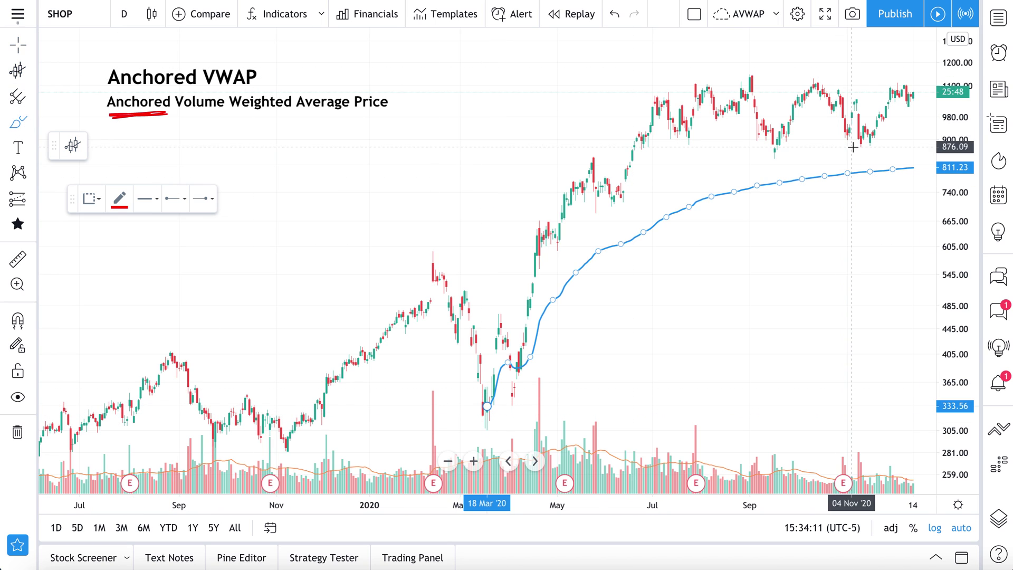
mouse_move(877, 180)
mouse_down()
mouse_move(716, 239)
mouse_move(558, 333)
mouse_move(542, 353)
mouse_up()
key(ctrl+z)
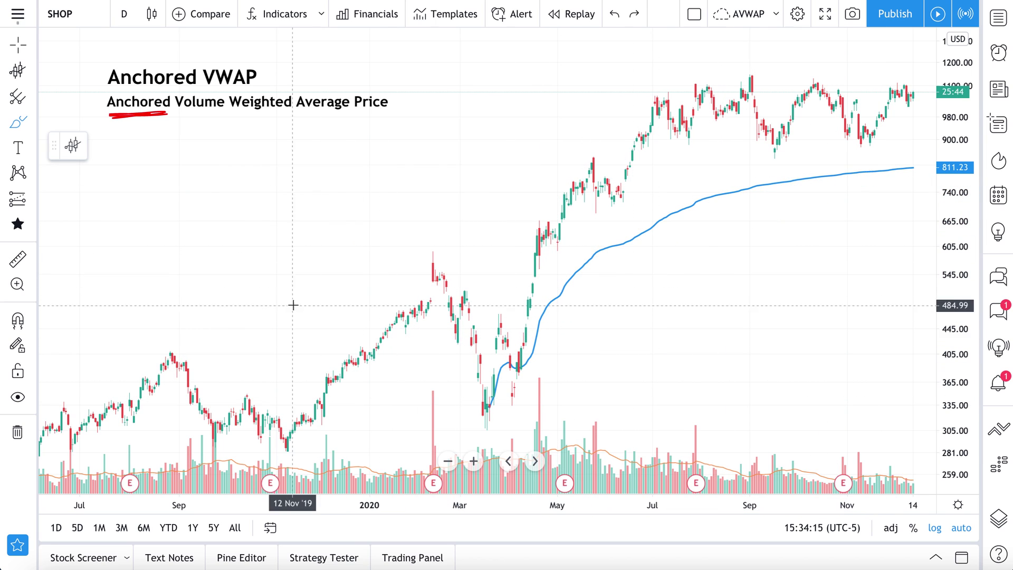
mouse_move(476, 392)
mouse_down()
mouse_move(482, 416)
mouse_move(464, 403)
mouse_move(511, 407)
mouse_move(481, 392)
mouse_up()
key(ctrl+z)
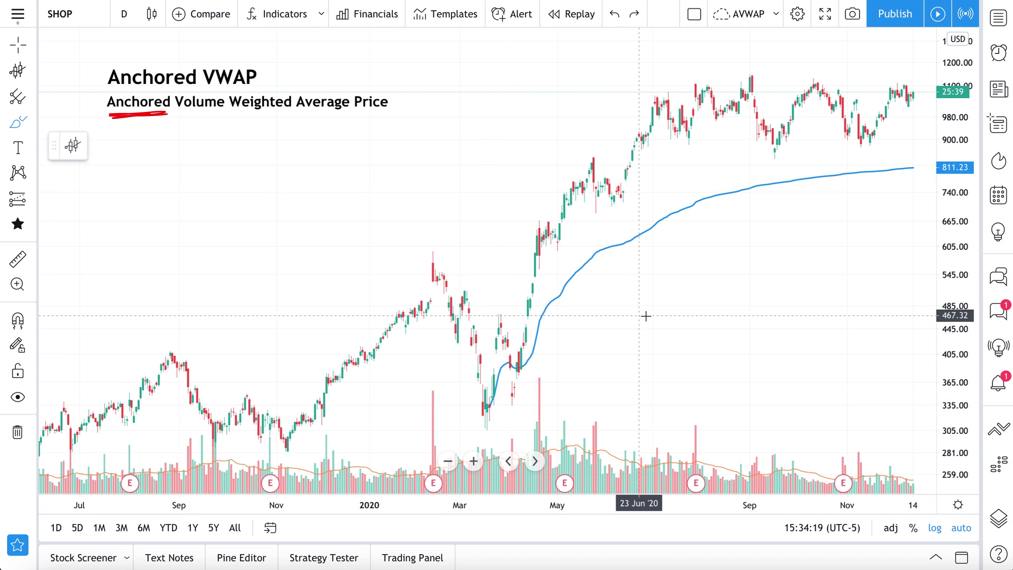
Circle the March 2020 low, the latest price and the end of the VWAP line in red, and undo the circles
mouse_move(485, 391)
mouse_down()
mouse_move(464, 402)
mouse_move(493, 403)
mouse_move(452, 410)
mouse_move(474, 424)
mouse_up()
mouse_move(916, 86)
mouse_down()
mouse_move(906, 97)
mouse_move(923, 84)
mouse_up()
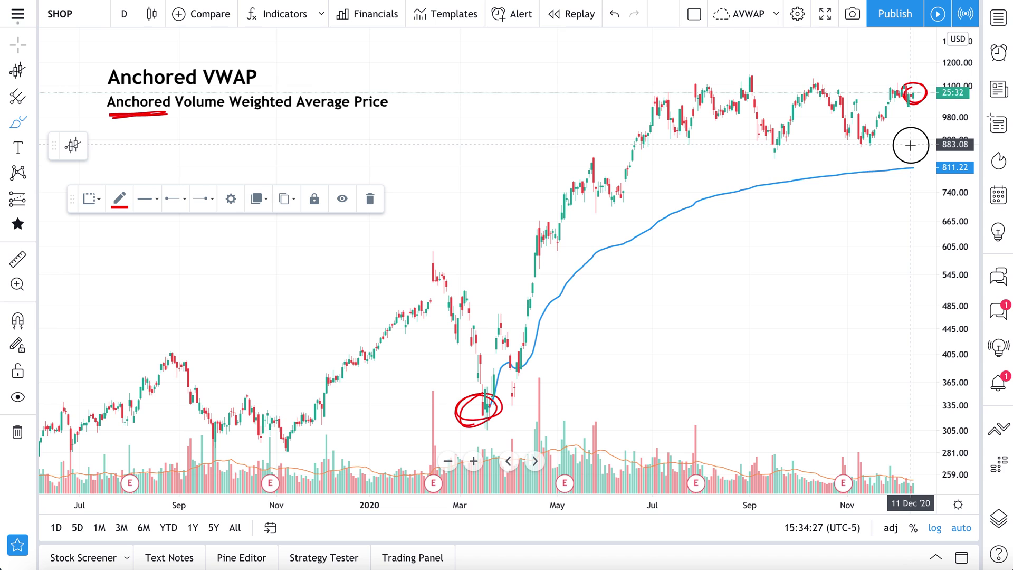
mouse_move(910, 156)
mouse_down()
mouse_move(903, 187)
mouse_move(933, 174)
mouse_up()
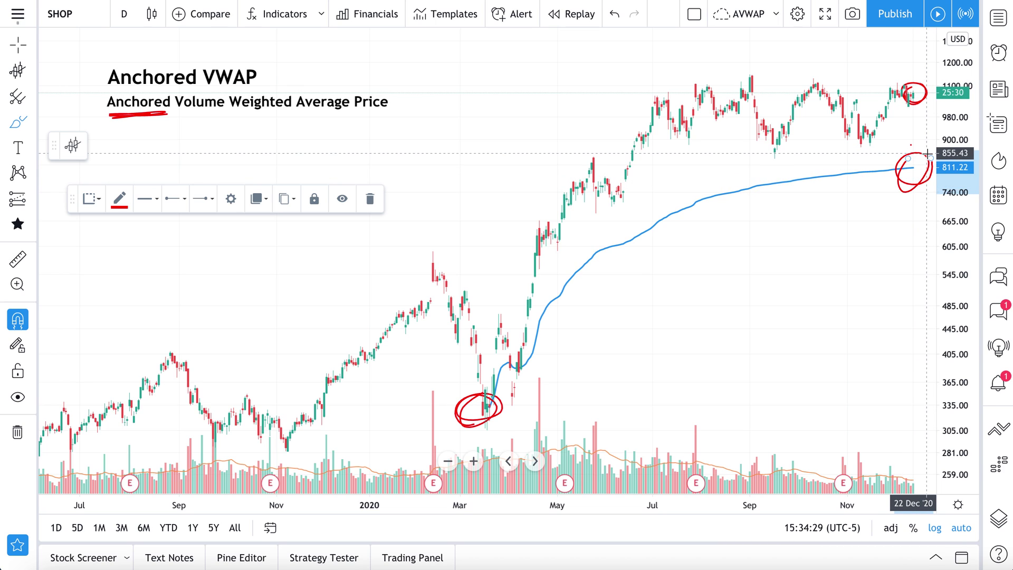
key(ctrl+z)
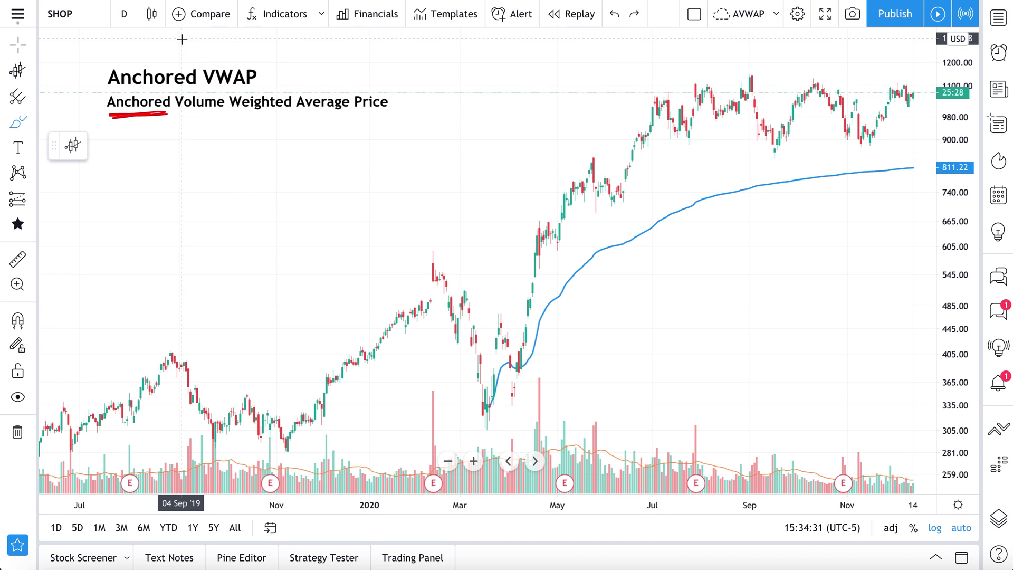
Delete the red underline beneath "Anchored" and underline "Volume Weighted" in the subtitle with the red brush
drag(143, 114, 147, 114)
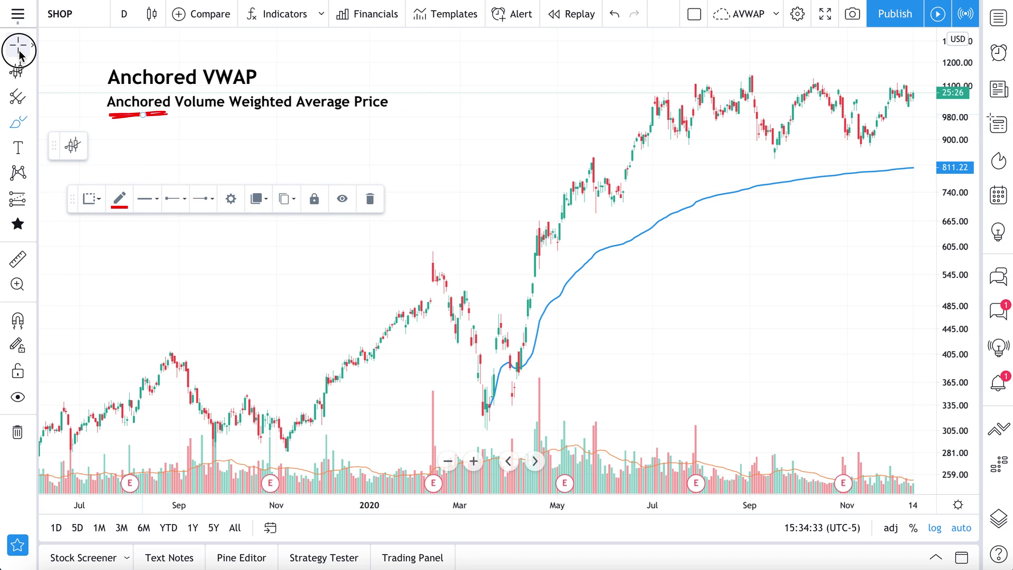
key(Delete)
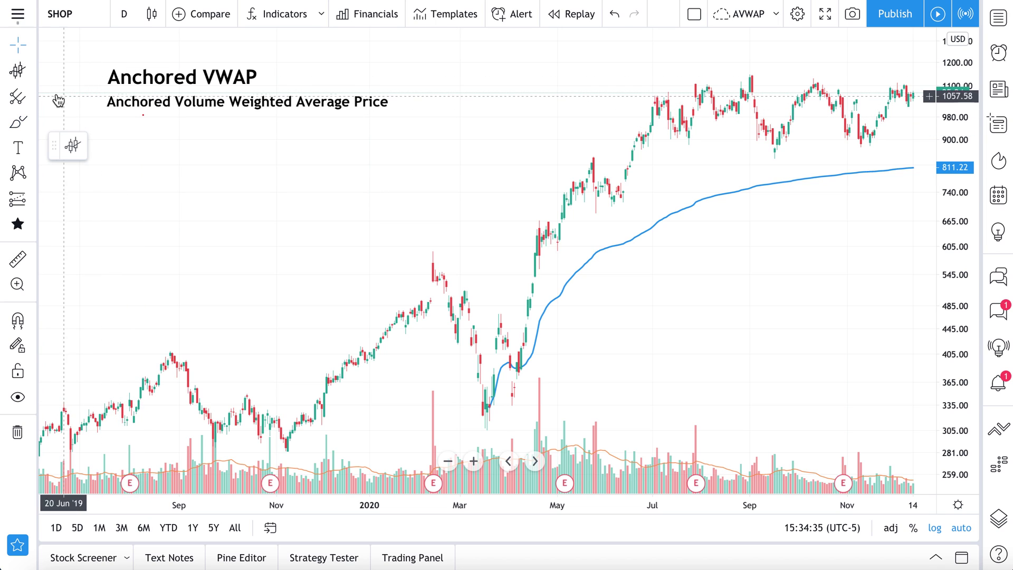
click(18, 121)
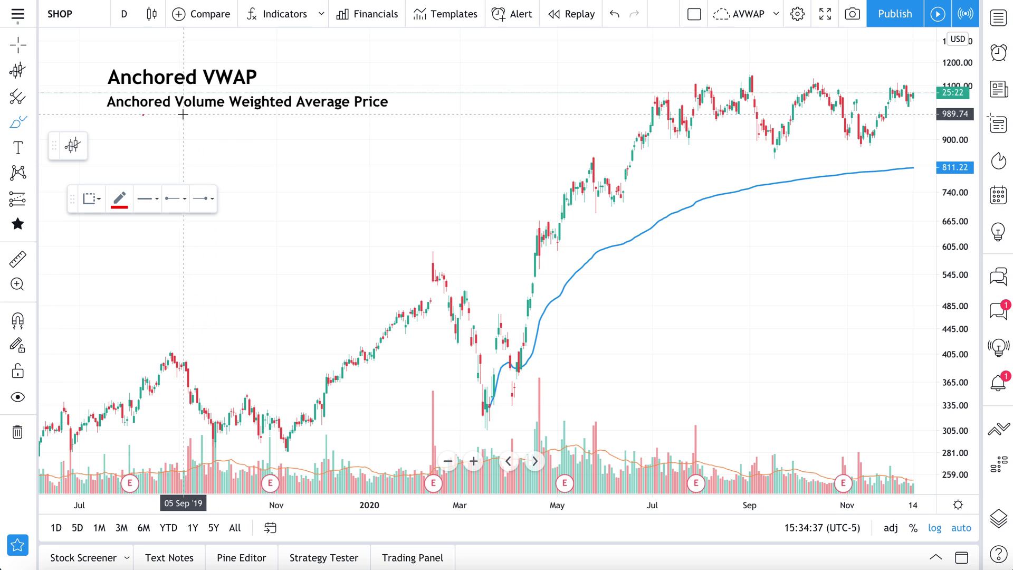
mouse_move(177, 117)
mouse_down()
mouse_move(283, 113)
mouse_move(221, 118)
mouse_move(261, 115)
mouse_up()
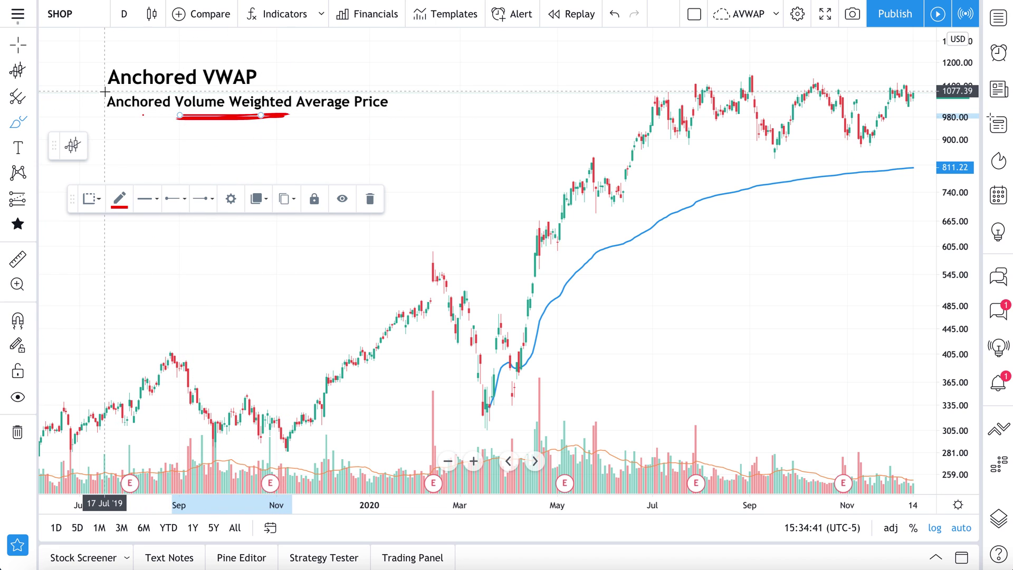
Circle "Anchored" in the subtitle and draw an upward arrow beneath "Volume Weighted" with the red brush
mouse_move(105, 104)
mouse_down()
mouse_move(176, 113)
mouse_move(90, 96)
mouse_up()
mouse_move(231, 152)
mouse_down()
mouse_move(232, 105)
mouse_move(238, 129)
mouse_up()
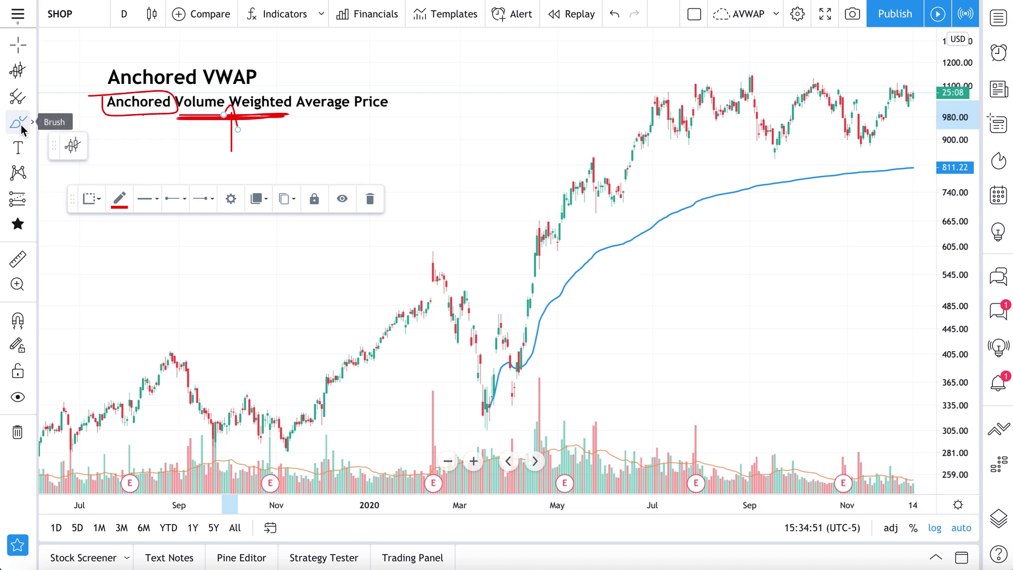
Draw four red arrows from a common point in early July 2020 to the April, May, July and October 2020 volume spikes
click(34, 72)
click(53, 296)
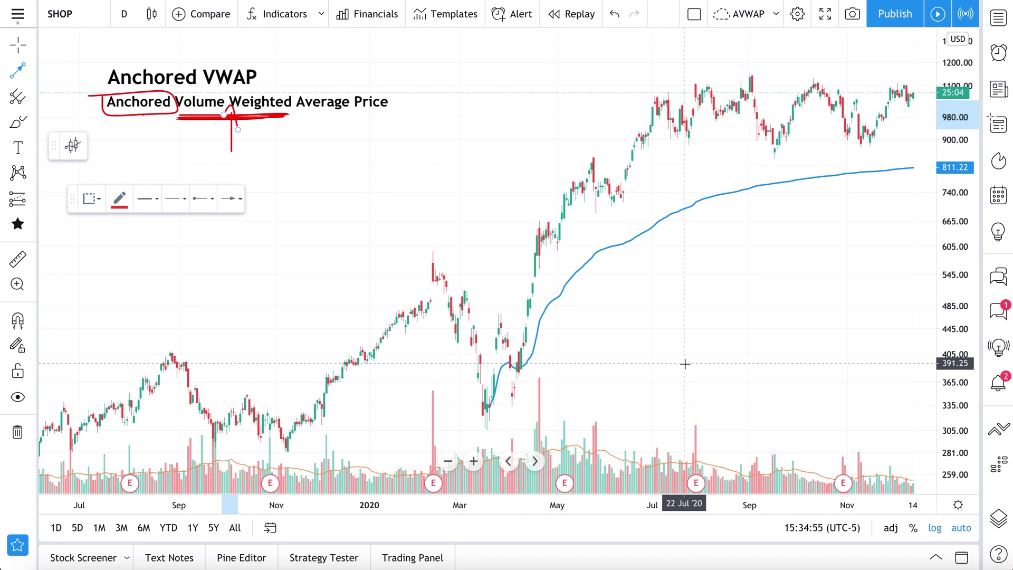
click(652, 329)
click(601, 418)
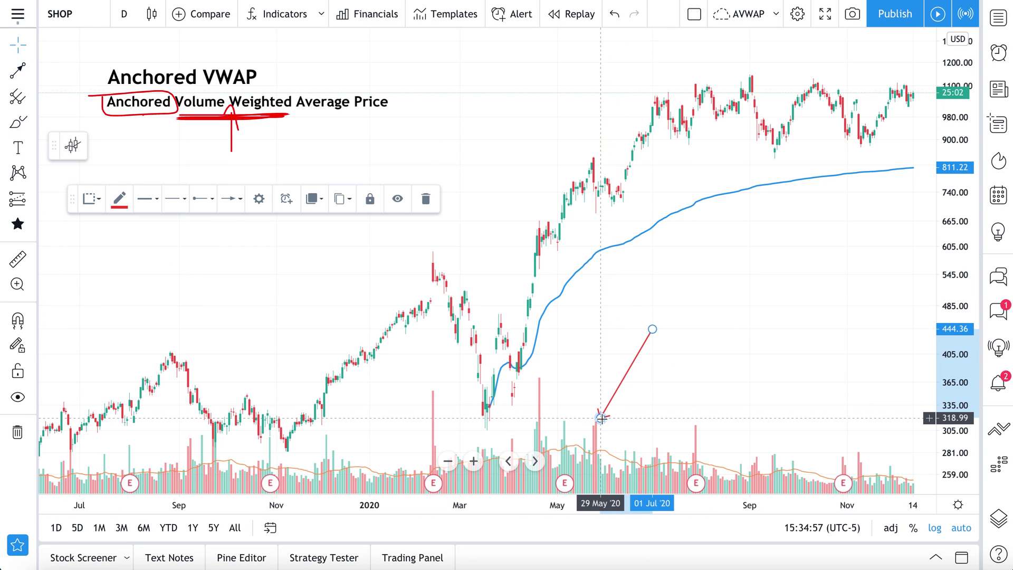
click(13, 73)
click(654, 330)
click(695, 420)
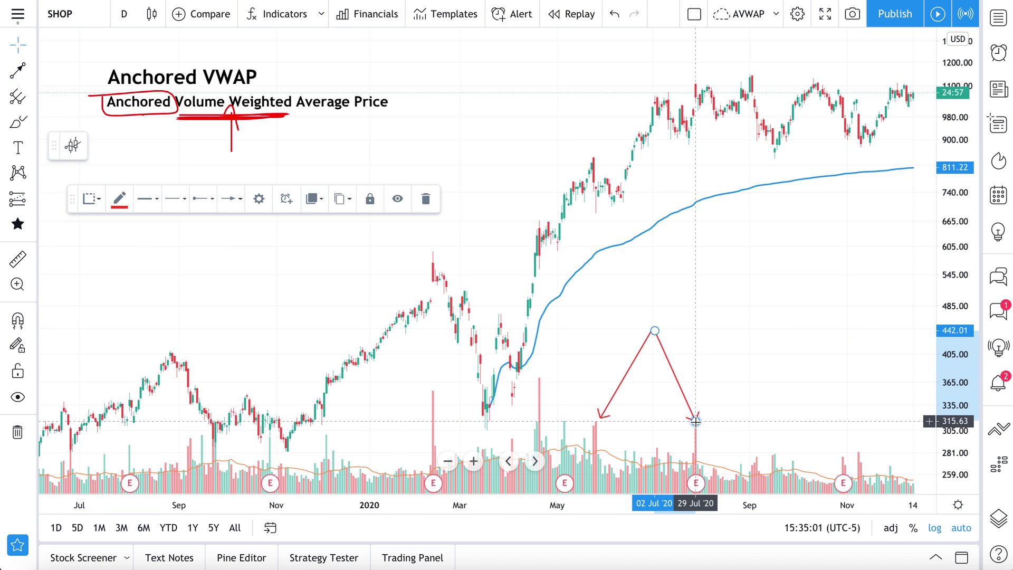
click(23, 77)
click(654, 331)
click(836, 454)
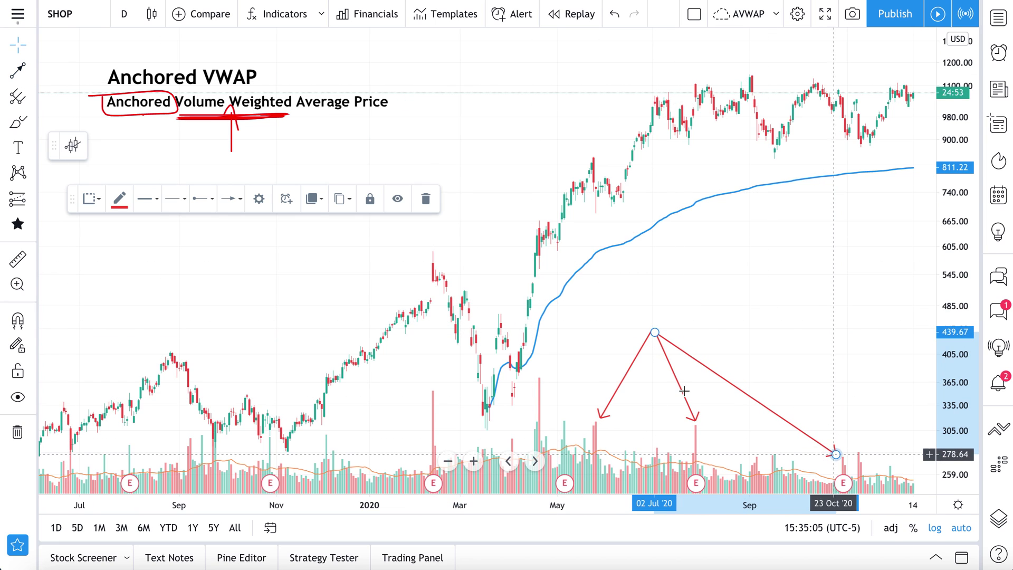
click(18, 67)
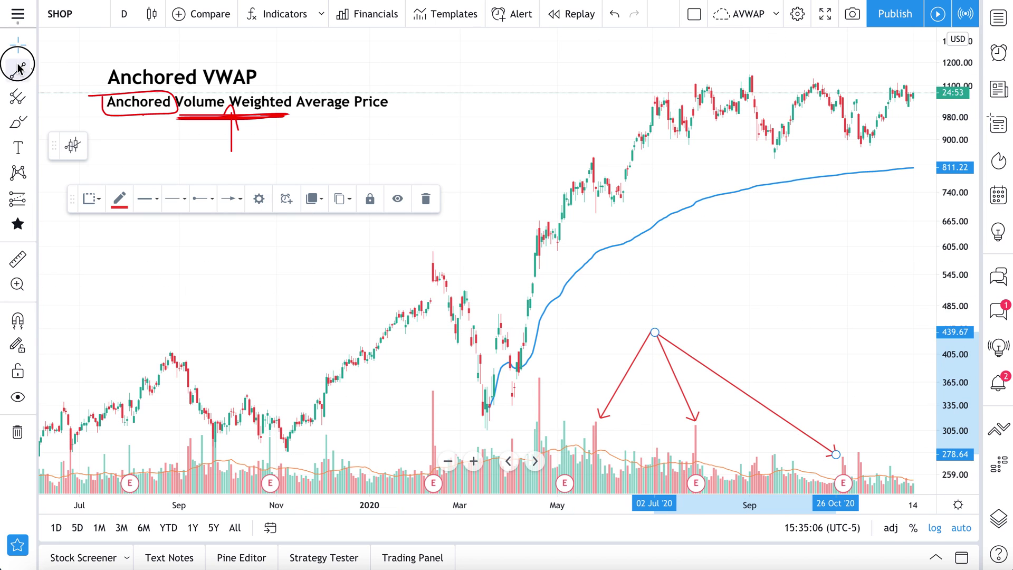
click(655, 332)
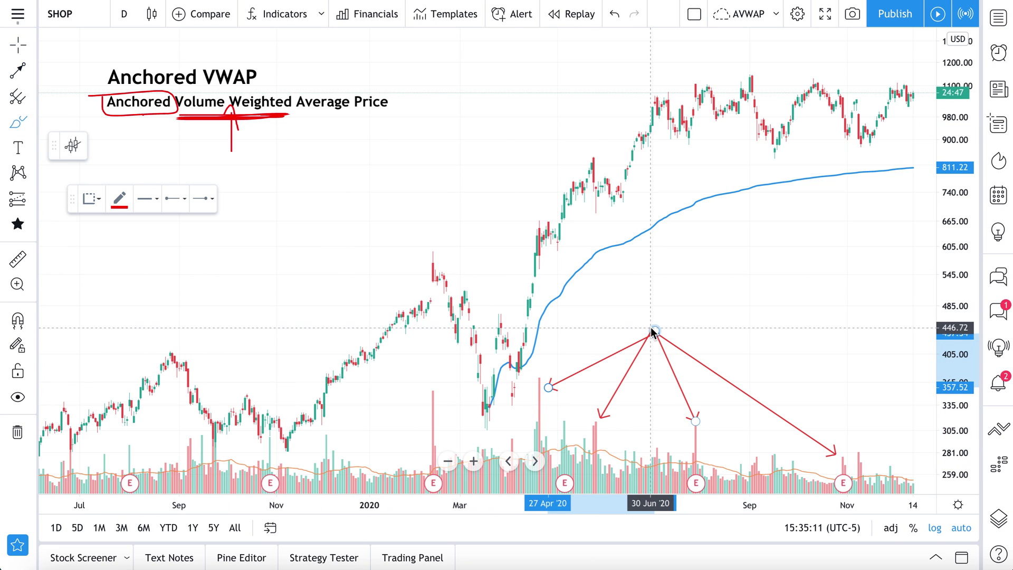
Brush a red arrow from the arrows' common point up to the VWAP curve and circle the four volume spikes in red
mouse_move(650, 323)
mouse_down()
mouse_move(642, 232)
mouse_move(655, 249)
mouse_up()
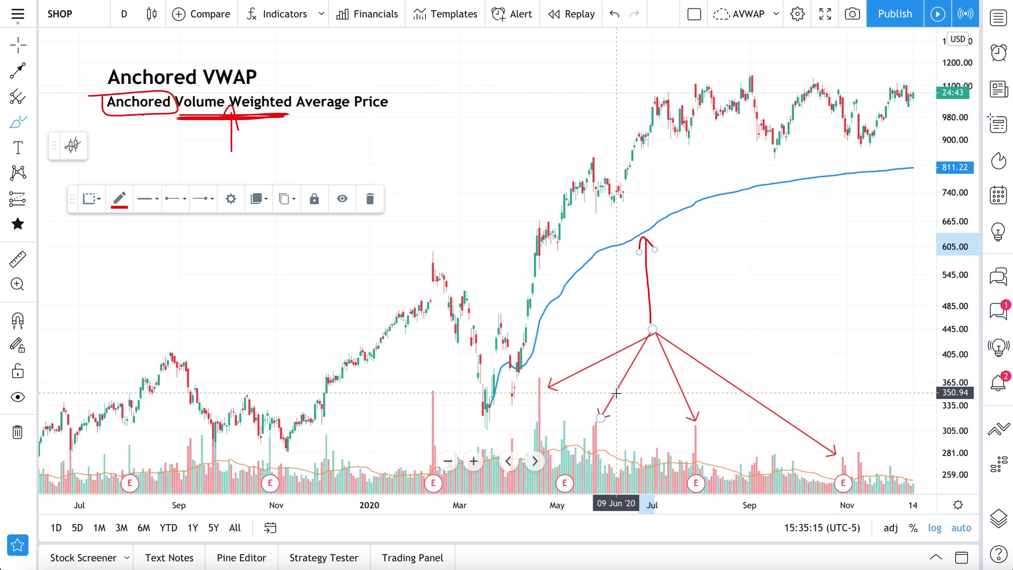
mouse_move(843, 449)
mouse_down()
mouse_move(856, 463)
mouse_move(847, 448)
mouse_up()
mouse_move(694, 419)
mouse_down()
mouse_move(707, 427)
mouse_move(695, 422)
mouse_up()
mouse_move(590, 415)
mouse_down()
mouse_move(603, 429)
mouse_move(590, 417)
mouse_up()
drag(536, 373, 541, 368)
mouse_move(644, 212)
mouse_down()
mouse_move(595, 244)
mouse_move(710, 201)
mouse_move(917, 177)
mouse_move(673, 190)
mouse_move(640, 204)
mouse_up()
key(ctrl+z)
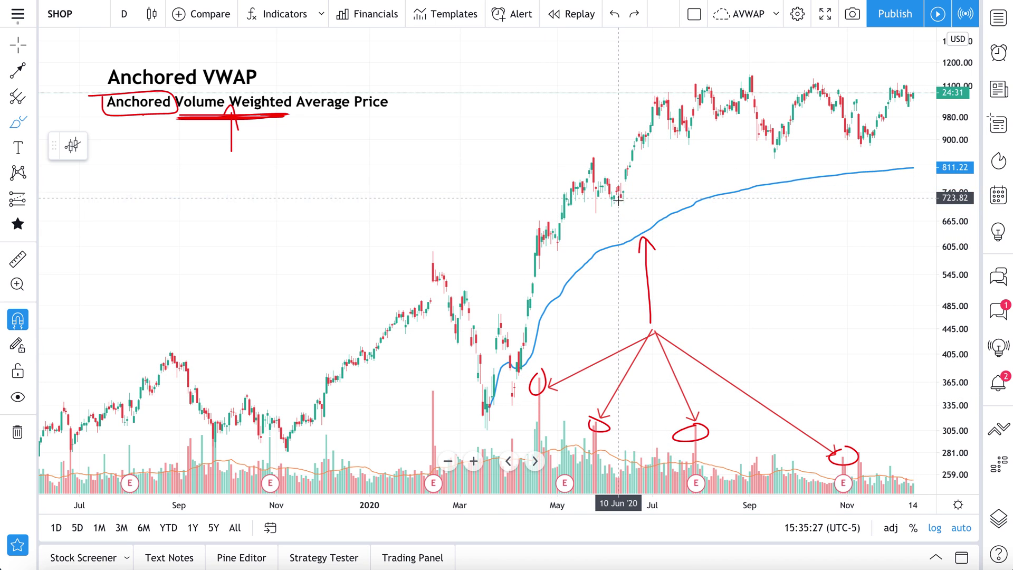
Circle the low-volume bars in August and October 2020 in red and undo both circles
drag(729, 473, 724, 475)
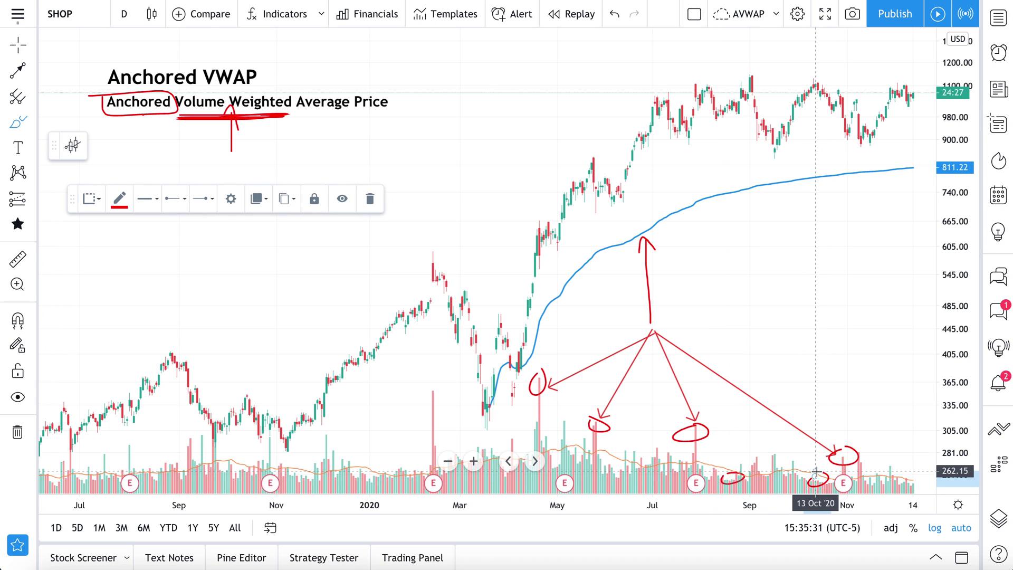
key(ctrl+z)
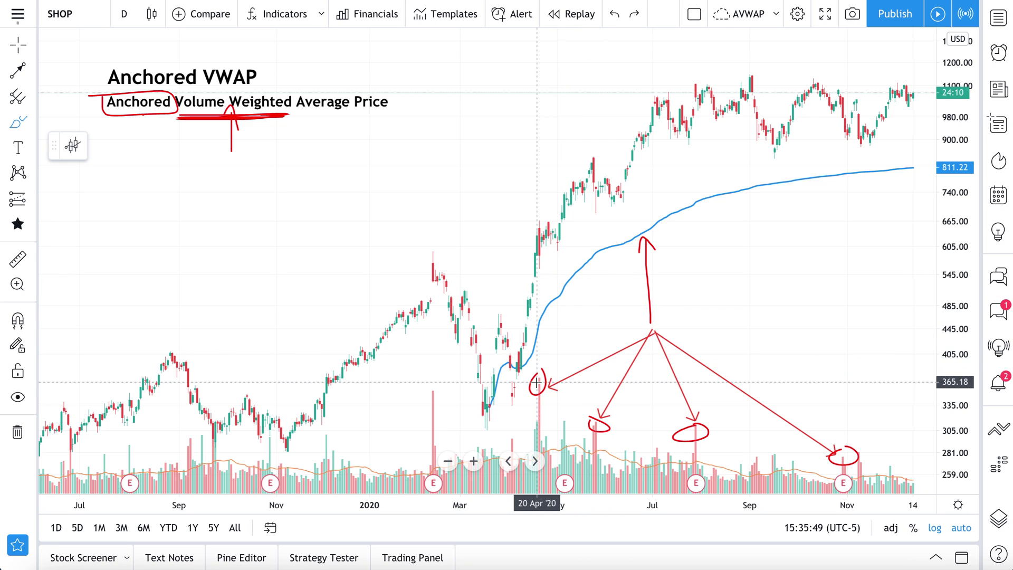
Circle the April 2020 volume spike again, and temporarily mark the VWAP rise and the low-volume bars next to it in red
mouse_move(539, 375)
mouse_down()
mouse_move(537, 394)
mouse_move(547, 375)
mouse_up()
drag(549, 328, 603, 253)
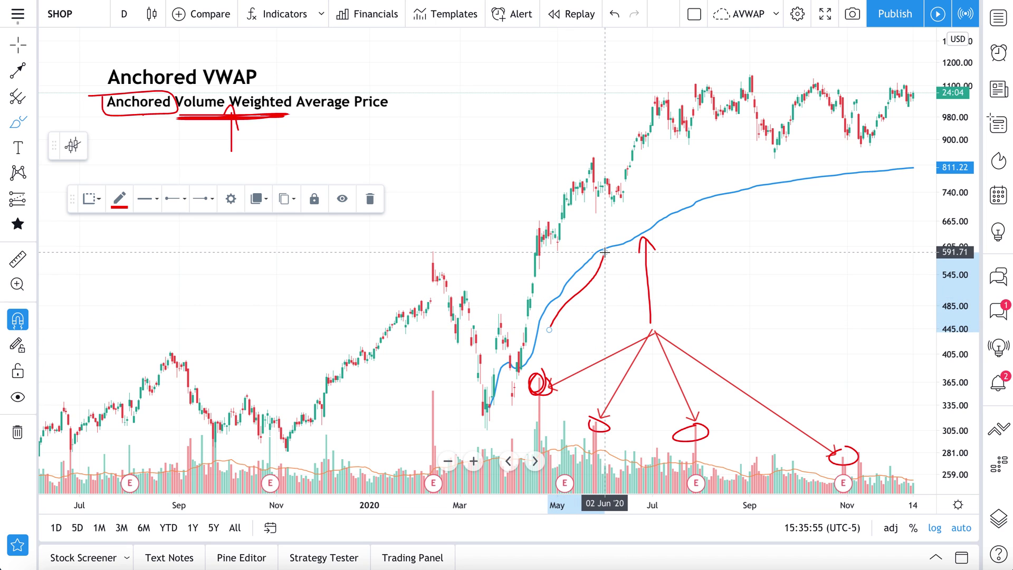
key(ctrl+z)
drag(551, 463, 549, 472)
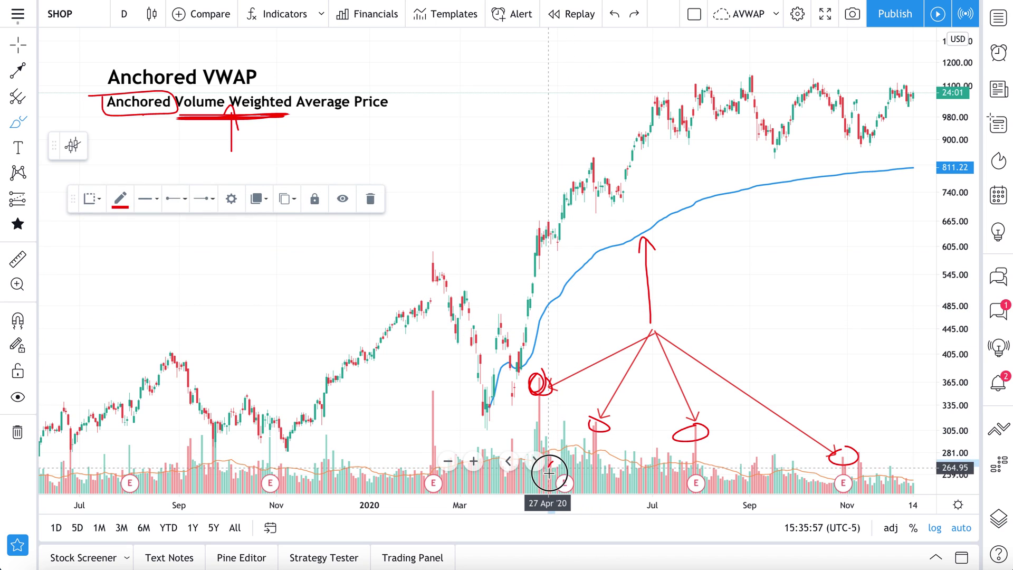
key(ctrl+z)
Undo the red arrows and circles at the volume spikes and the arrow beneath "Volume Weighted"
key(ctrl+z)
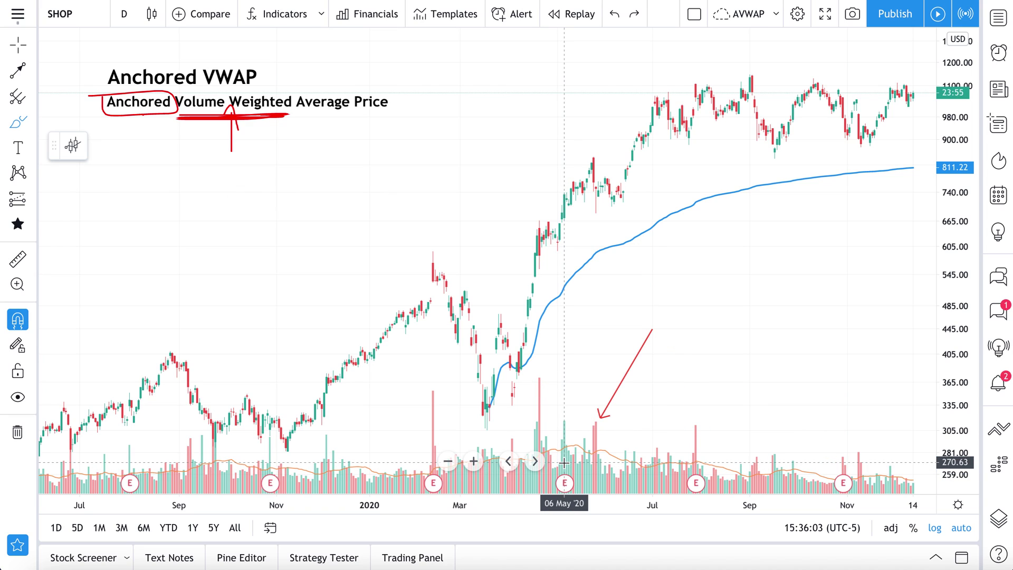
key(ctrl+z)
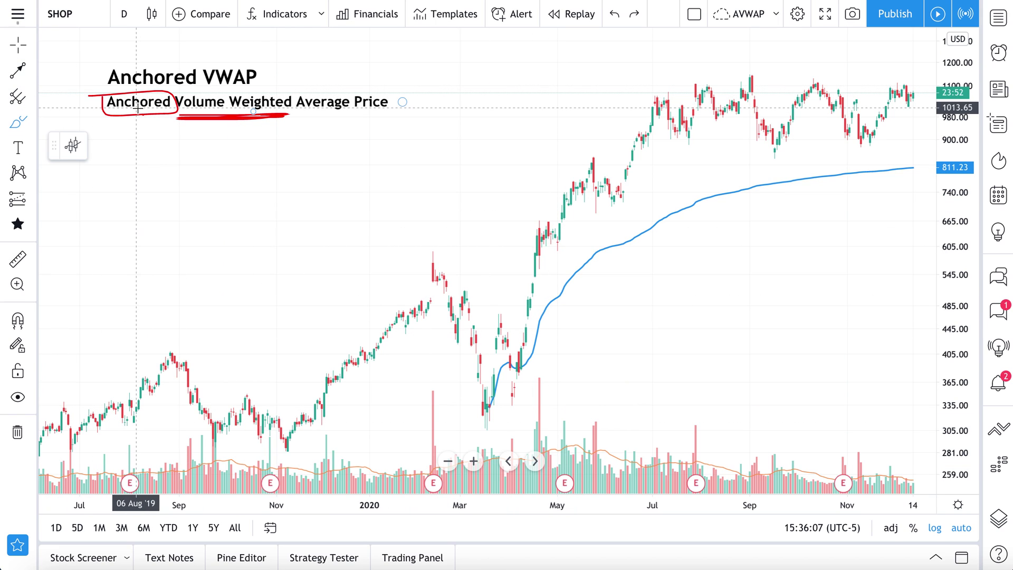
Circle "Average Price" in the subtitle with the red brush
click(18, 45)
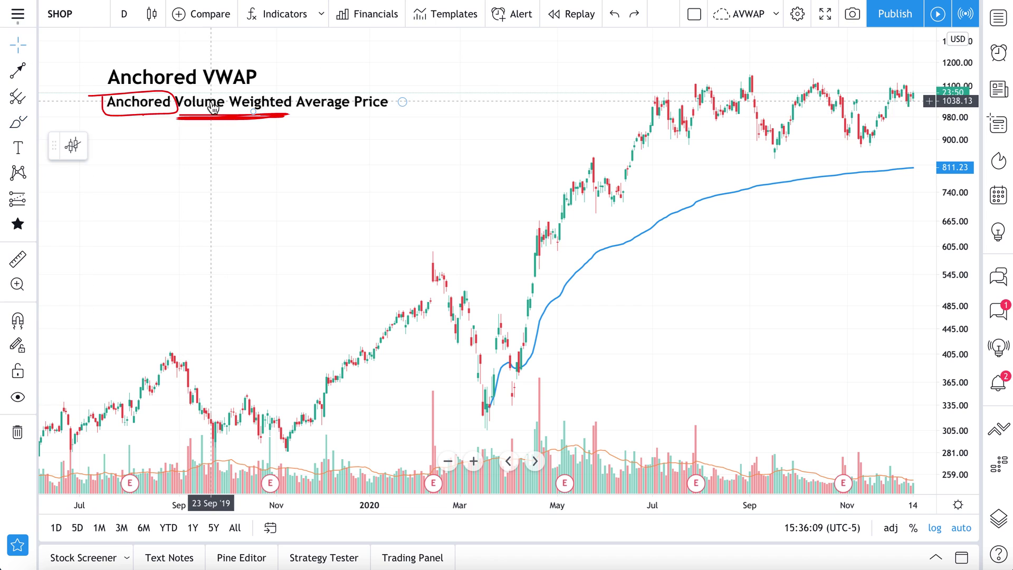
click(18, 123)
mouse_move(294, 88)
mouse_down()
mouse_move(343, 118)
mouse_move(397, 99)
mouse_move(312, 81)
mouse_move(294, 101)
mouse_up()
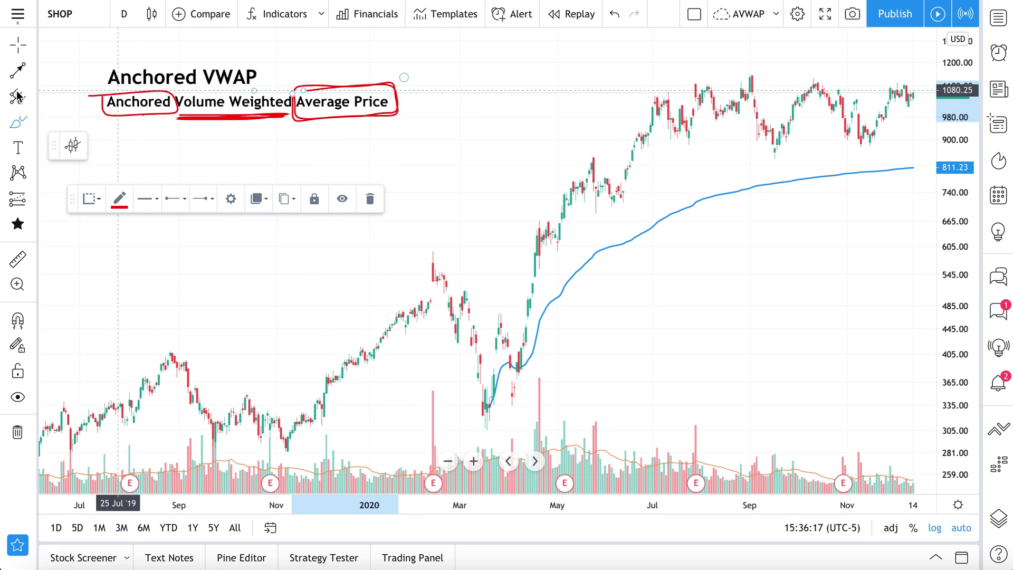
Place a second Anchored VWAP anchored at the 27 Aug '19 high
click(31, 99)
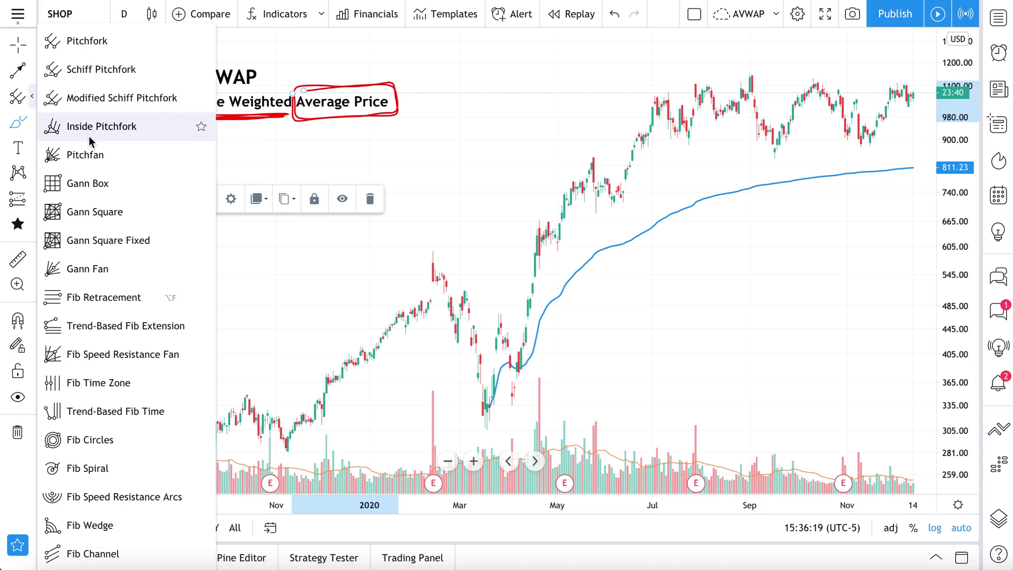
click(30, 120)
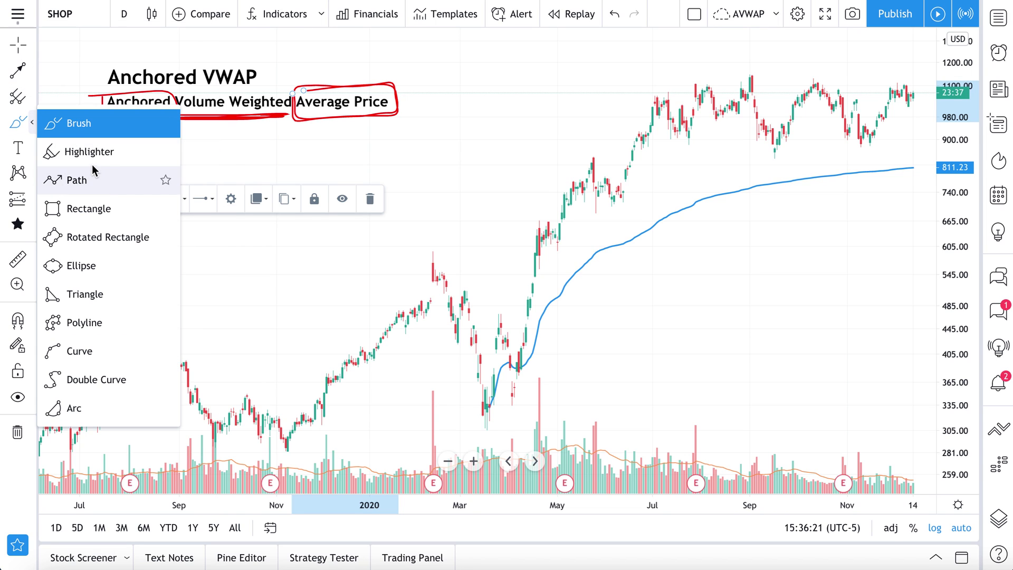
click(32, 71)
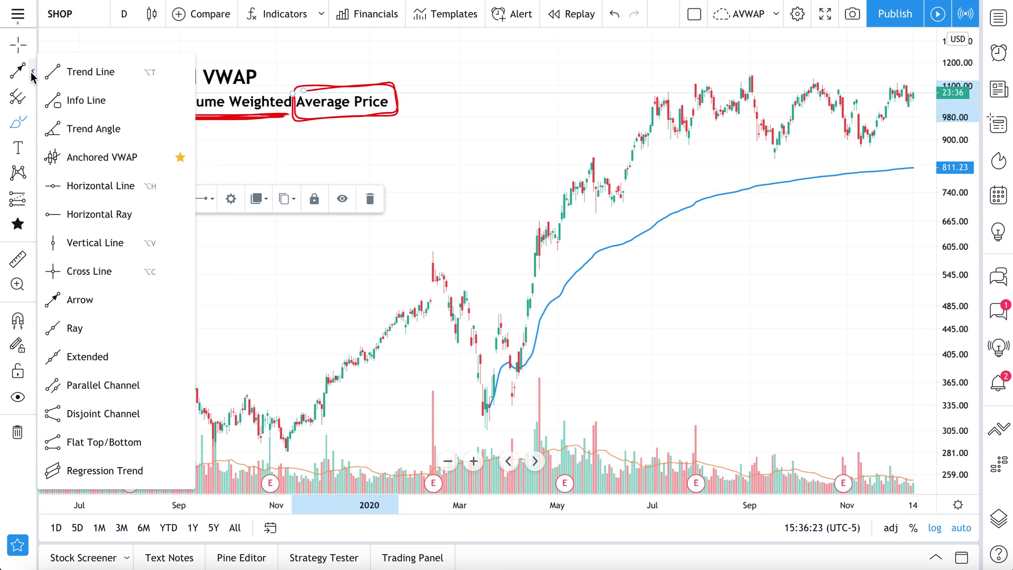
click(95, 158)
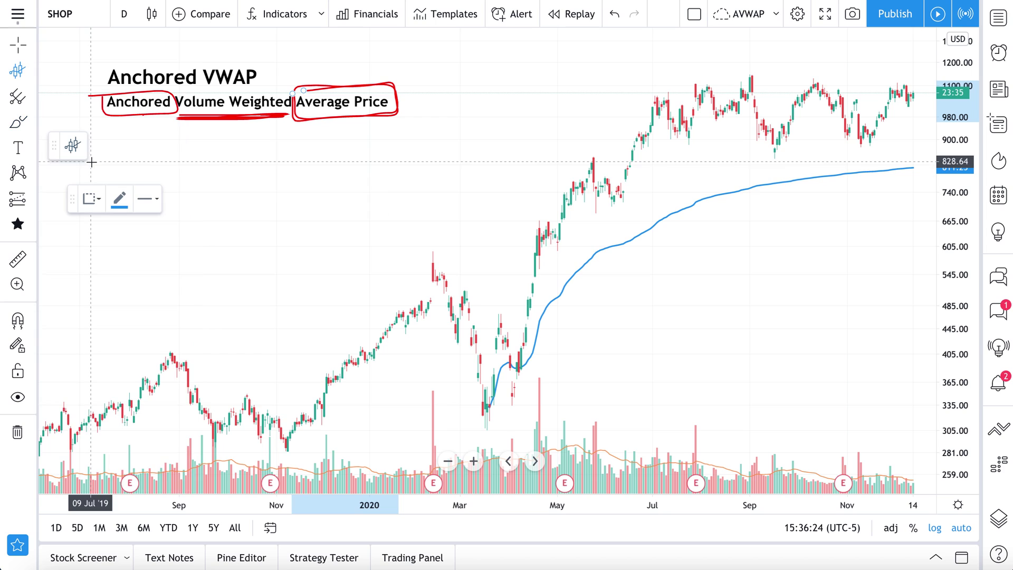
click(171, 353)
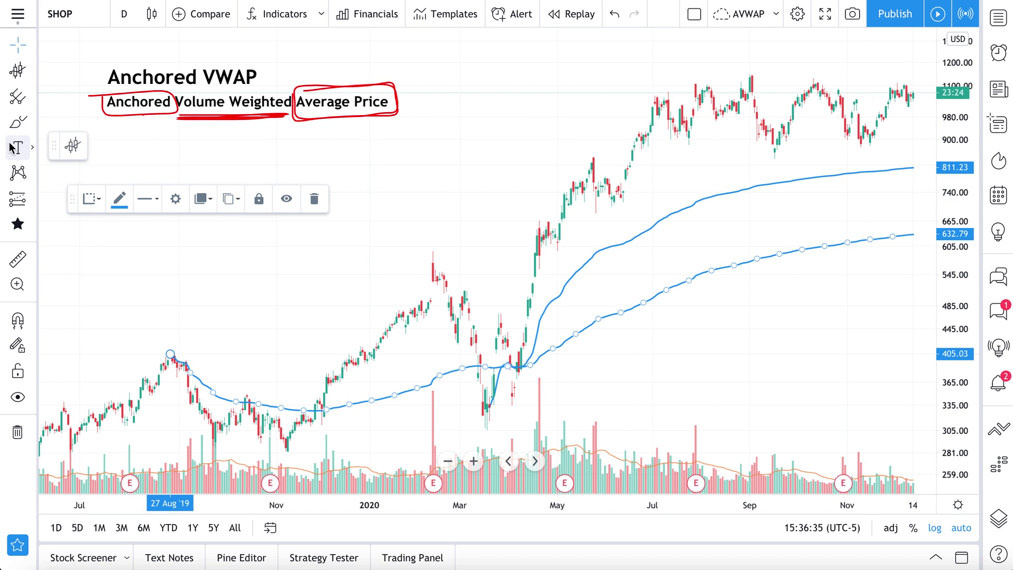
Circle the August 2019 anchor point and the latest price in red, and outline the volume bars between them, undoing the outline
click(18, 123)
mouse_move(174, 346)
mouse_down()
mouse_move(157, 361)
mouse_move(170, 344)
mouse_up()
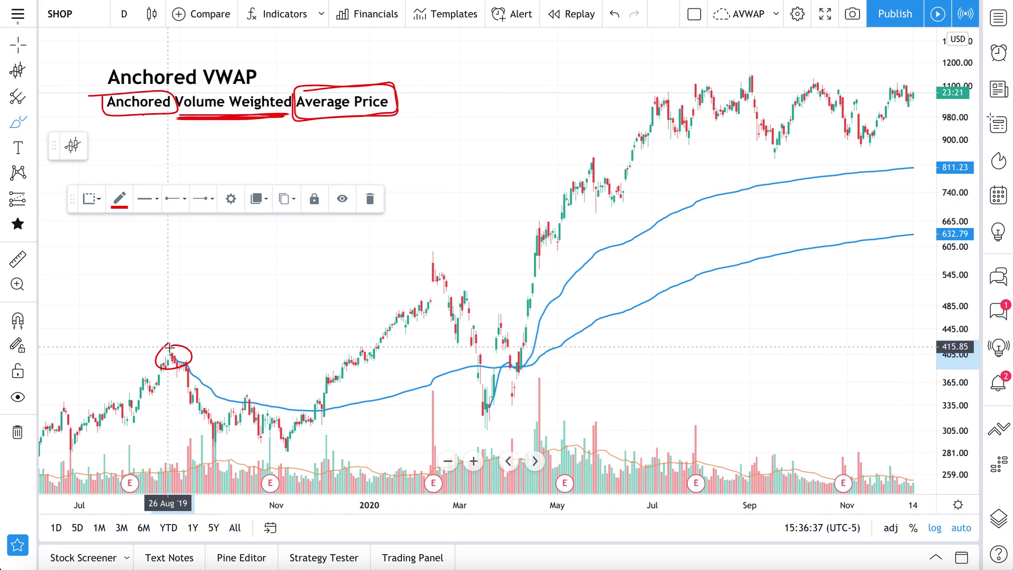
mouse_move(915, 84)
mouse_down()
mouse_move(904, 96)
mouse_move(921, 93)
mouse_up()
mouse_move(916, 474)
mouse_down()
mouse_move(393, 470)
mouse_move(272, 485)
mouse_move(954, 476)
mouse_up()
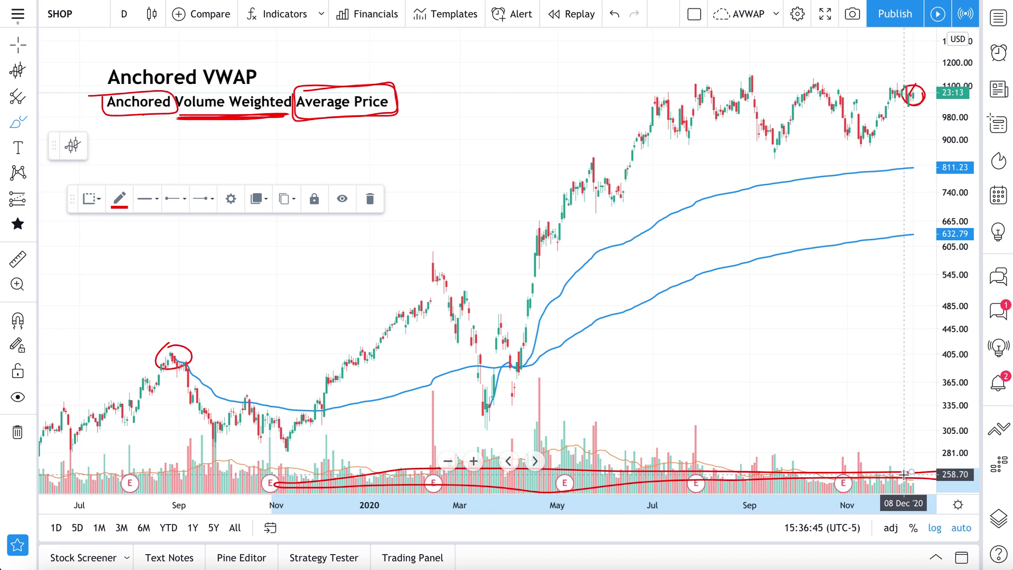
key(ctrl+z)
Circle the volume spikes from February to July 2020 and the low August 2020 volume in red, and undo all chart circles
mouse_move(431, 380)
mouse_down()
mouse_move(434, 401)
mouse_move(415, 379)
mouse_up()
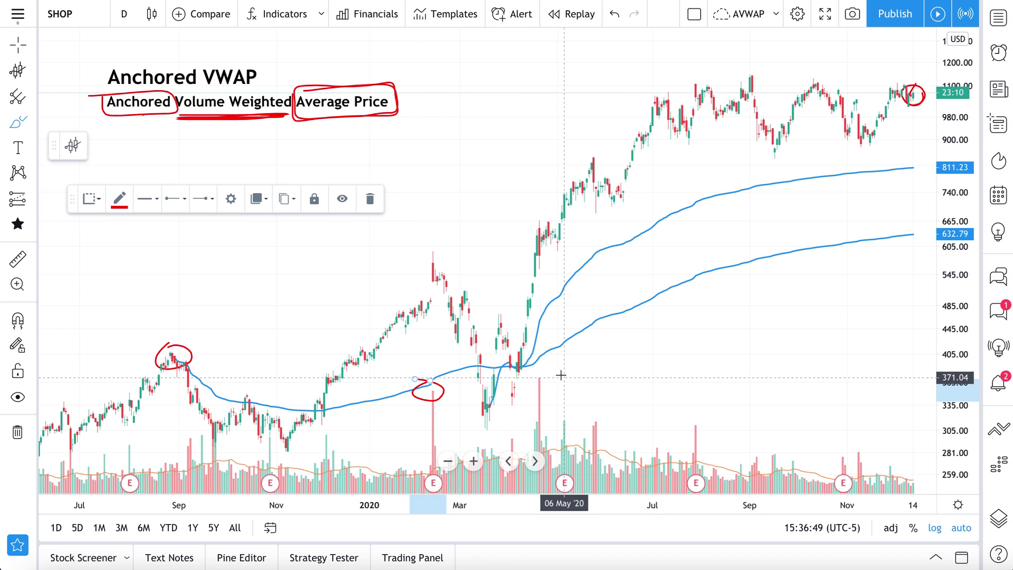
mouse_move(544, 371)
mouse_down()
mouse_move(566, 379)
mouse_move(523, 374)
mouse_up()
mouse_move(599, 416)
mouse_down()
mouse_move(596, 429)
mouse_move(592, 416)
mouse_up()
mouse_move(694, 418)
mouse_down()
mouse_move(686, 429)
mouse_move(694, 415)
mouse_up()
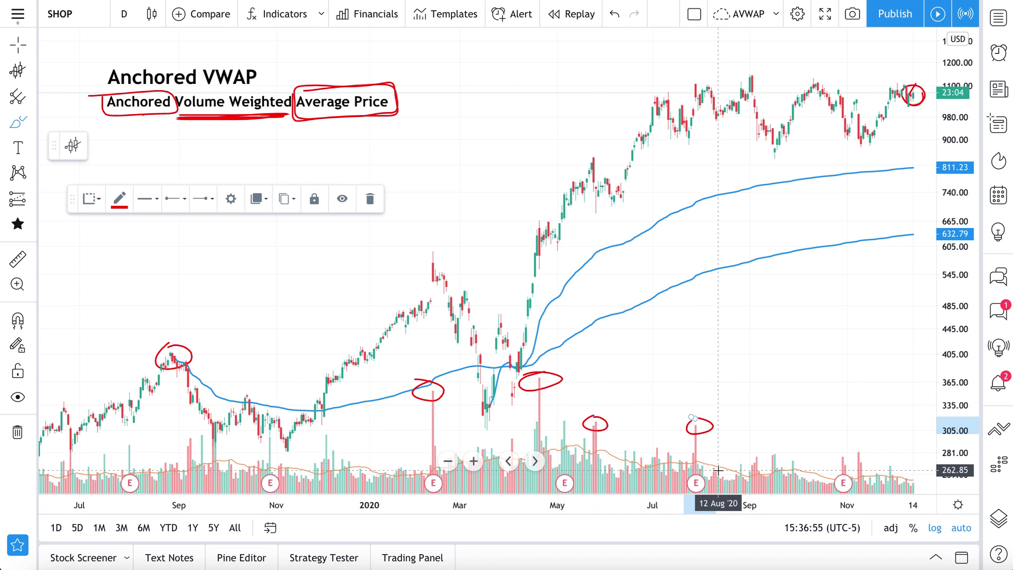
drag(728, 477, 722, 476)
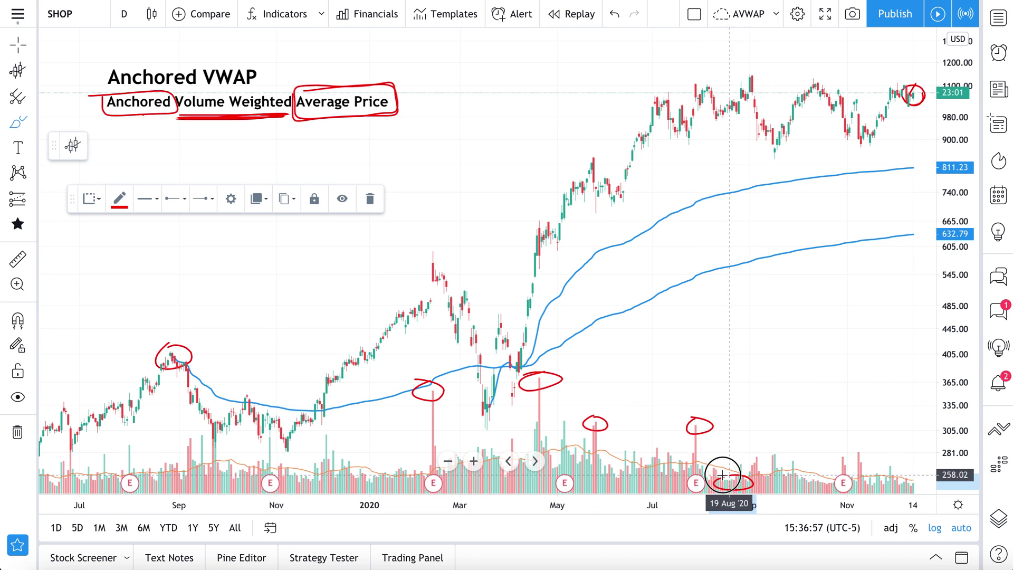
key(ctrl+z)
key(ctrl+z)
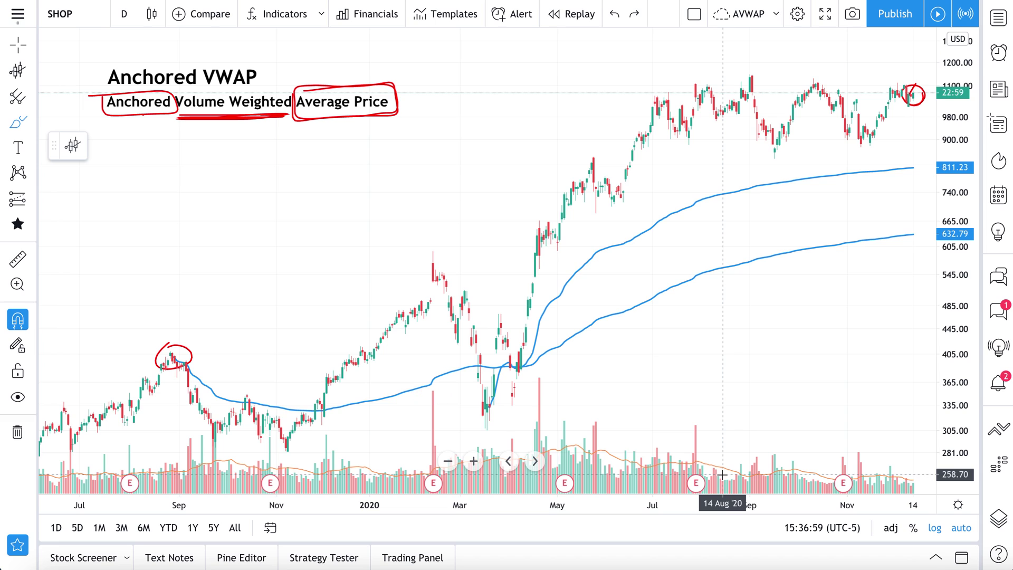
key(ctrl+z)
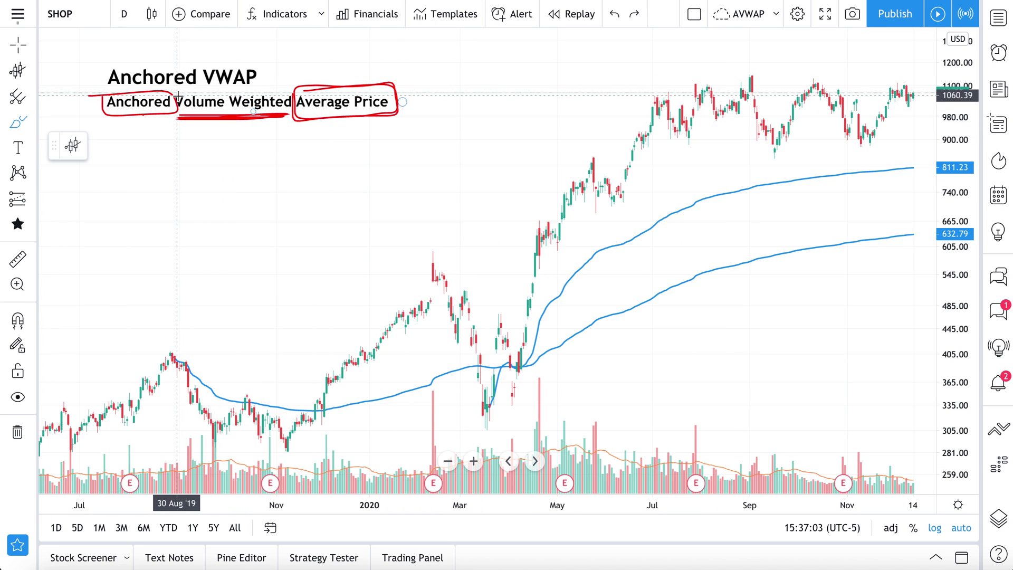
Delete the red brush marks around "Average Price", beneath "Volume Weighted" and around "Anchored" in the subtitle
click(33, 50)
click(360, 87)
key(Delete)
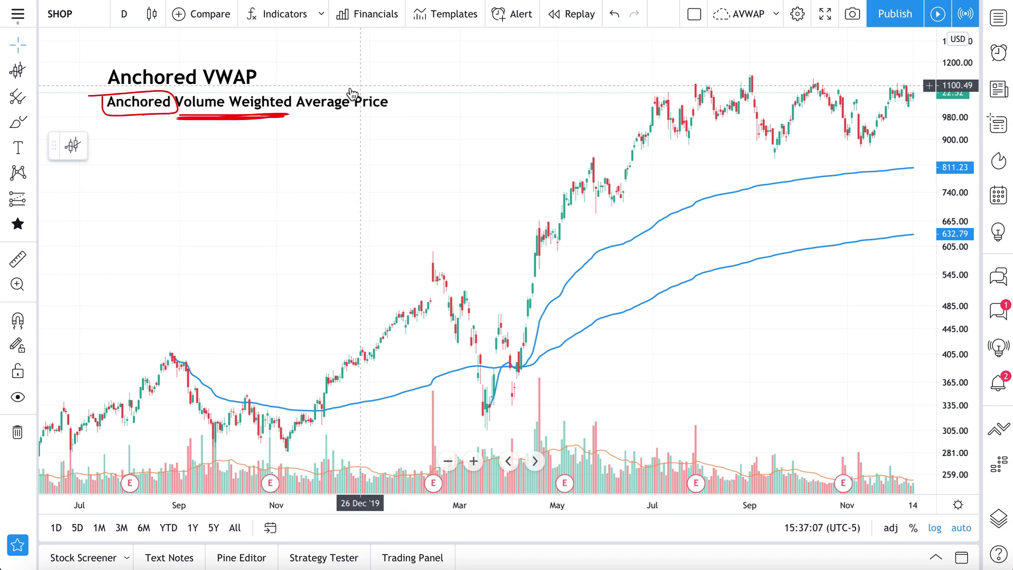
click(255, 117)
key(Delete)
click(155, 96)
key(Delete)
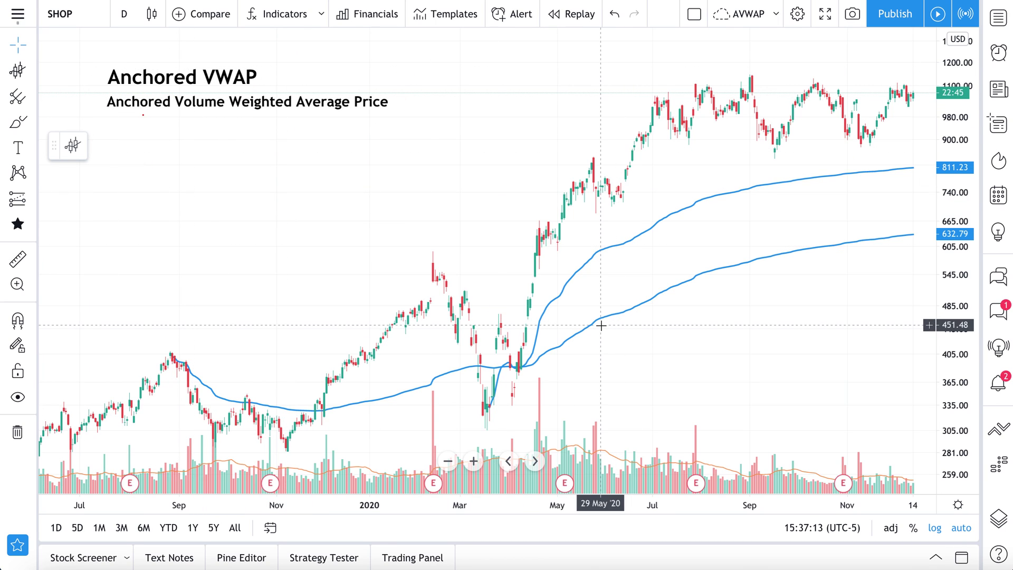
Circle the price action above both VWAP lines from May to December 2020, brush another mark below the candles, and undo both
click(18, 122)
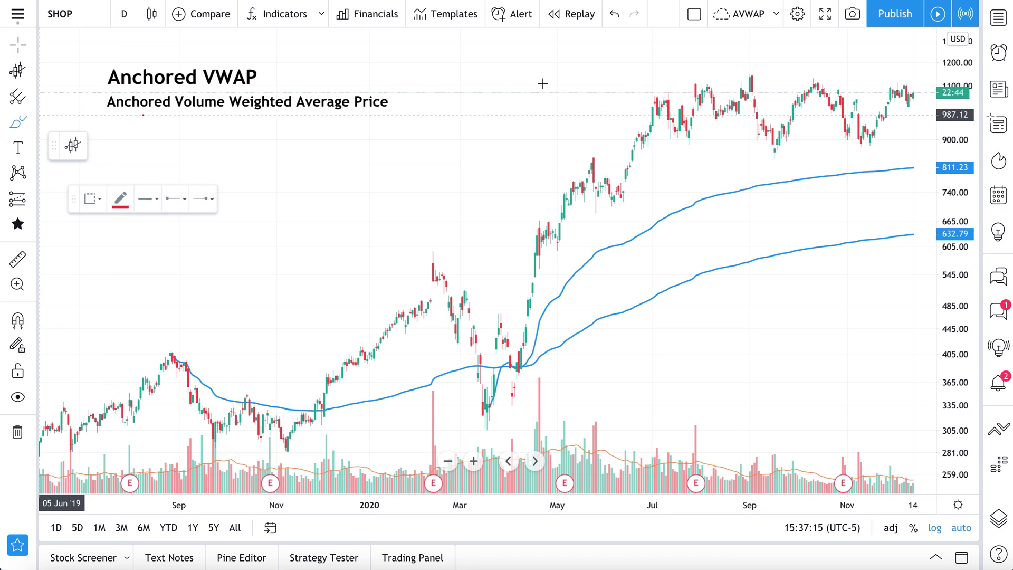
mouse_move(905, 75)
mouse_down()
mouse_move(685, 77)
mouse_move(567, 147)
mouse_move(766, 169)
mouse_move(929, 103)
mouse_move(883, 73)
mouse_up()
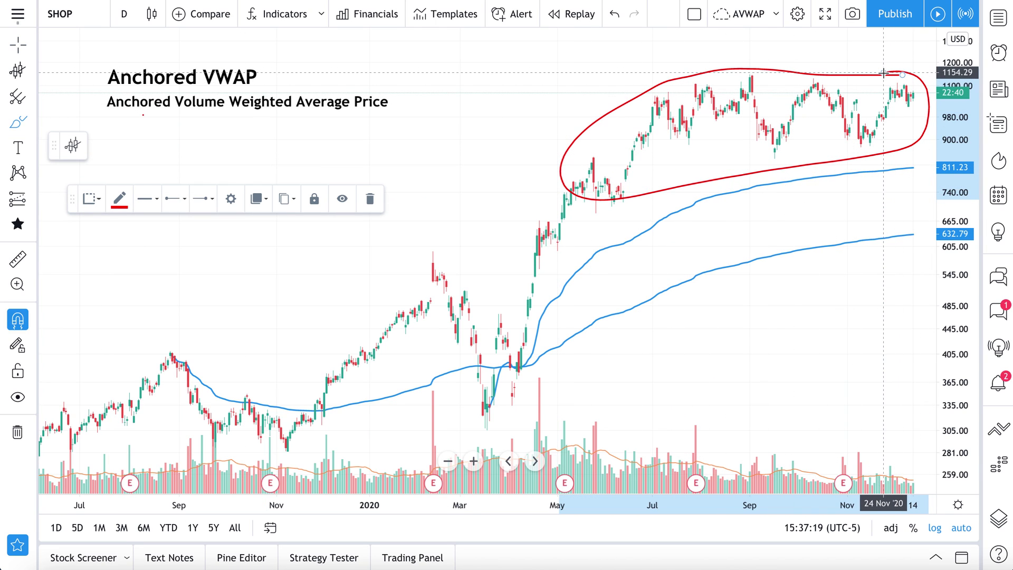
key(ctrl+z)
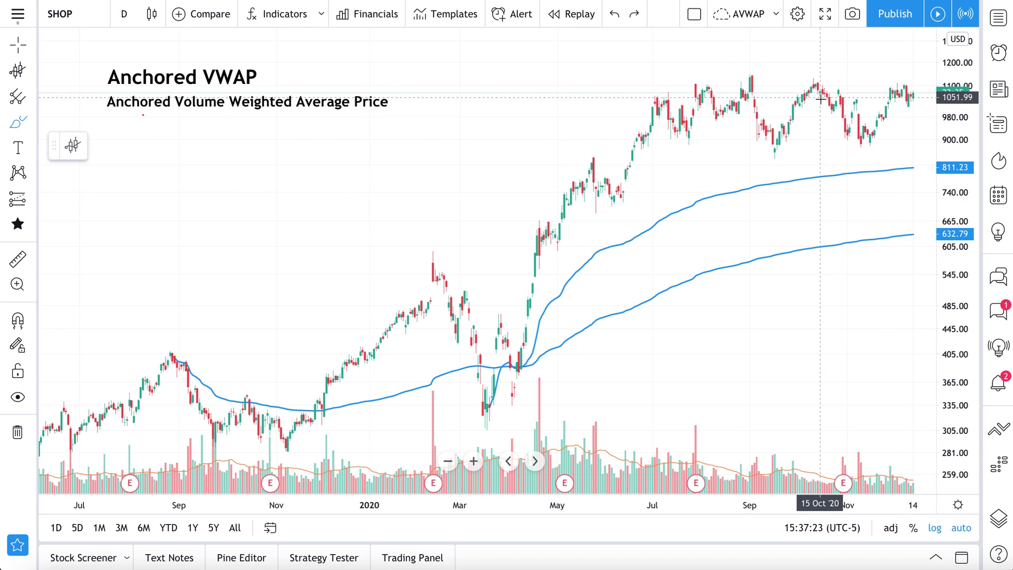
mouse_move(612, 217)
mouse_down()
mouse_move(767, 159)
mouse_move(867, 141)
mouse_up()
key(ctrl+z)
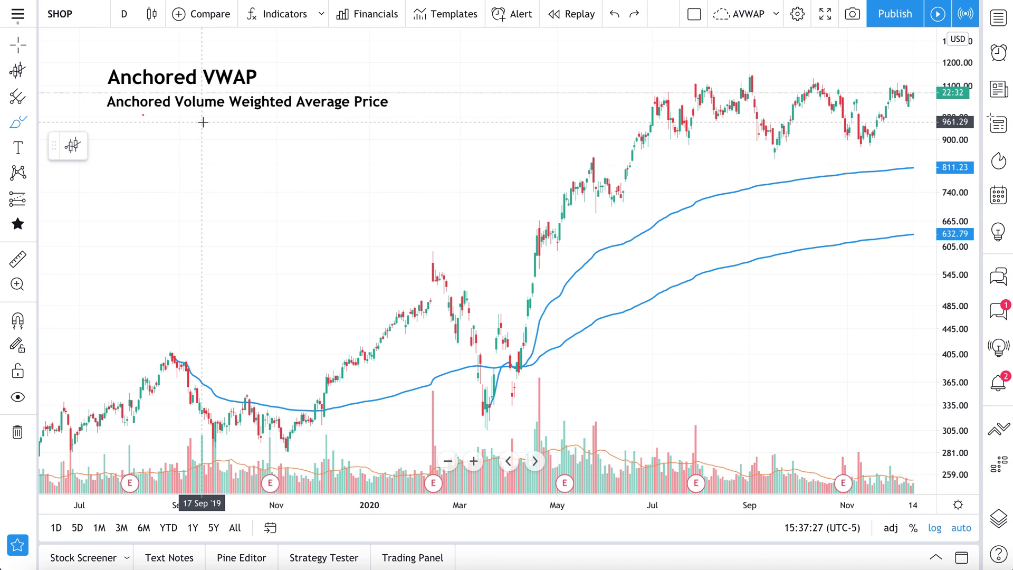
Underline the subtitle in red and circle the August 2019 anchor point and the latest price
drag(106, 116, 378, 123)
drag(184, 117, 113, 116)
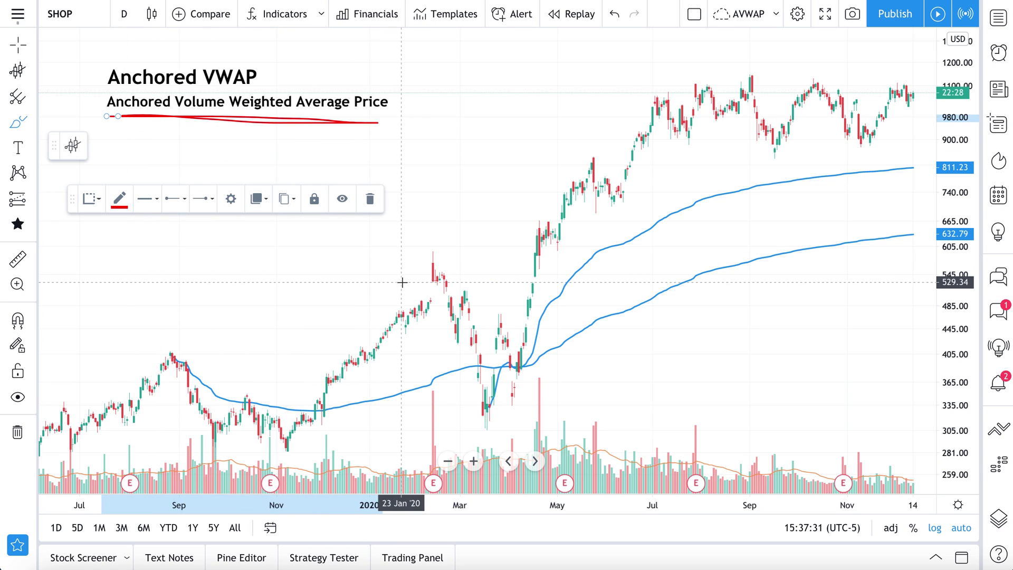
mouse_move(172, 345)
mouse_down()
mouse_move(171, 362)
mouse_move(159, 353)
mouse_move(179, 355)
mouse_move(168, 346)
mouse_up()
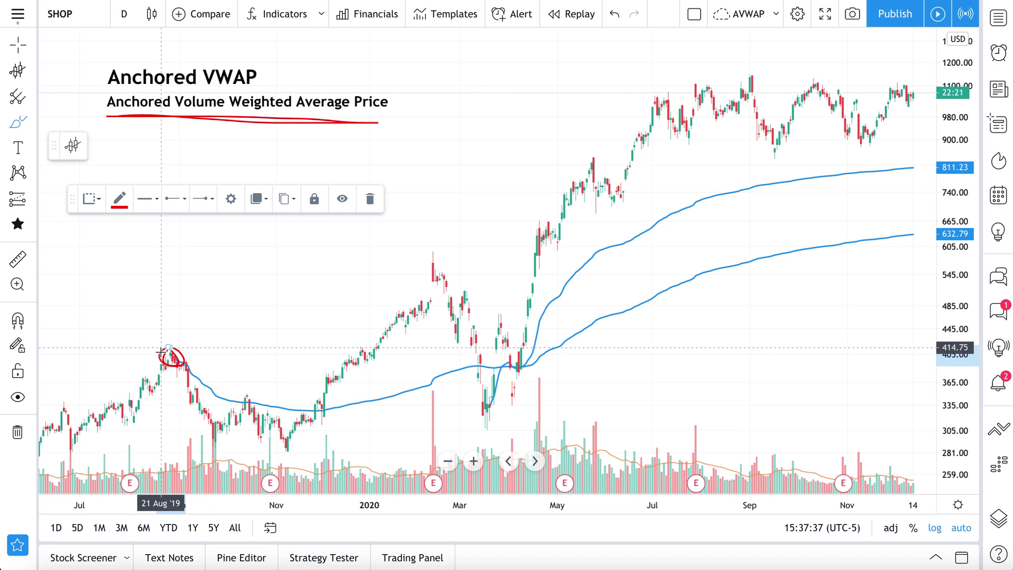
mouse_move(908, 87)
mouse_down()
mouse_move(917, 102)
mouse_move(905, 95)
mouse_move(922, 86)
mouse_up()
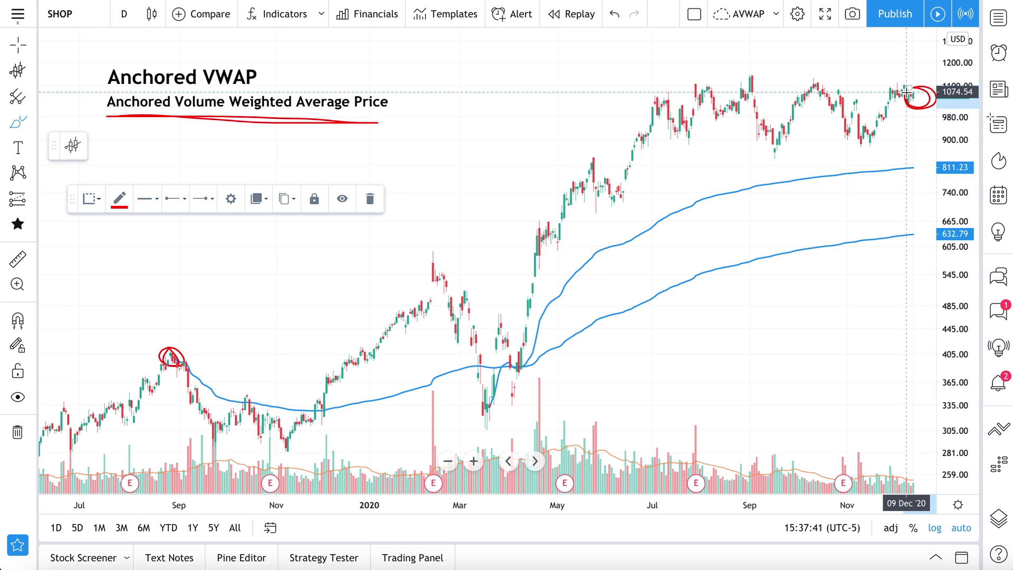
Outline the volume bars from late August 2019 to December 2020 in red and circle the volume spikes from February to July 2020
mouse_move(172, 438)
mouse_down()
mouse_move(339, 479)
mouse_move(906, 477)
mouse_move(800, 443)
mouse_move(293, 437)
mouse_up()
drag(220, 439, 170, 447)
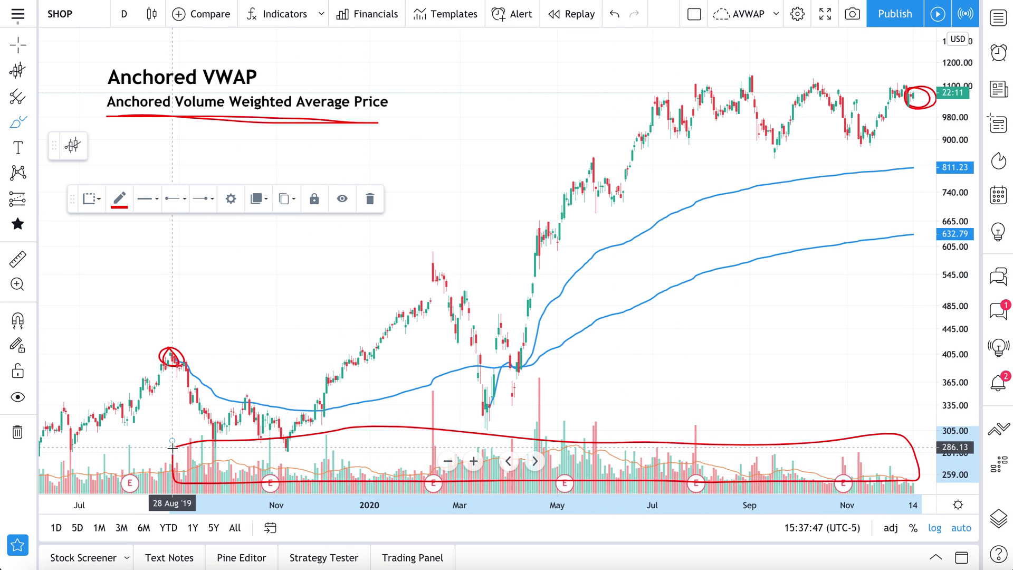
mouse_move(433, 376)
mouse_down()
mouse_move(404, 396)
mouse_move(434, 375)
mouse_up()
mouse_move(577, 409)
mouse_down()
mouse_move(577, 423)
mouse_move(578, 410)
mouse_up()
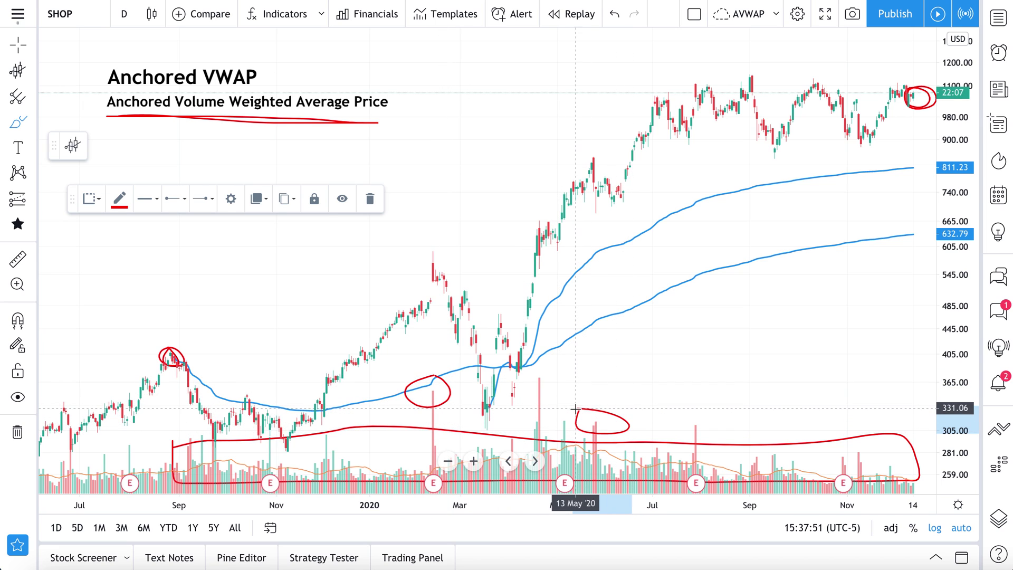
mouse_move(668, 447)
mouse_down()
mouse_move(702, 445)
mouse_move(716, 424)
mouse_up()
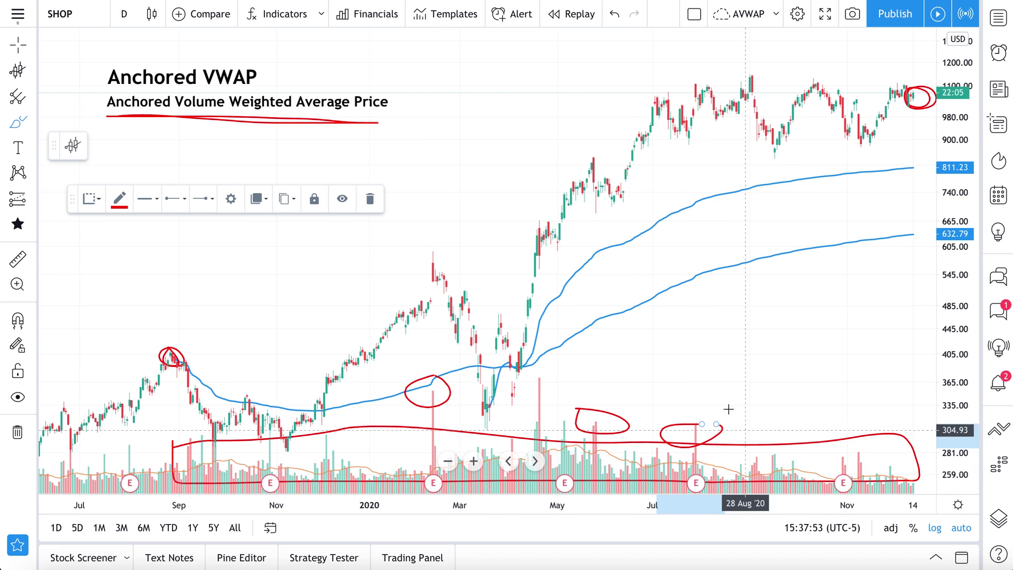
Circle the low volume bars of August and late October 2020 in red, and undo all red marks except the subtitle's underline
mouse_move(723, 472)
mouse_down()
mouse_move(710, 481)
mouse_move(739, 475)
mouse_move(718, 484)
mouse_up()
mouse_move(834, 480)
mouse_down()
mouse_move(807, 483)
mouse_move(830, 480)
mouse_up()
key(ctrl+z)
key(ctrl+z)
key(ctrl+z)
key(ctrl+z)
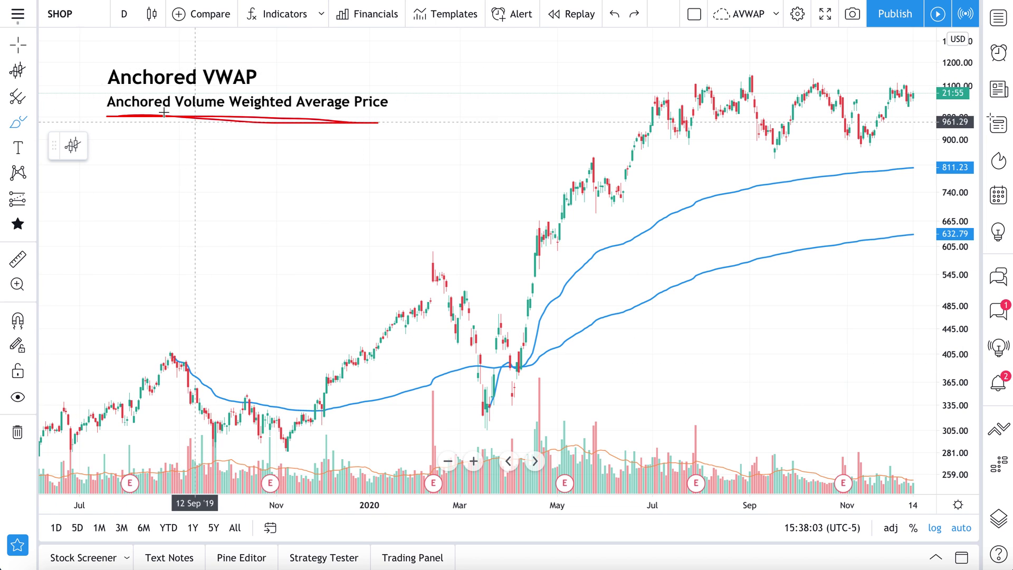
Delete the red underline beneath the subtitle and both Anchored VWAP lines
click(26, 49)
click(209, 119)
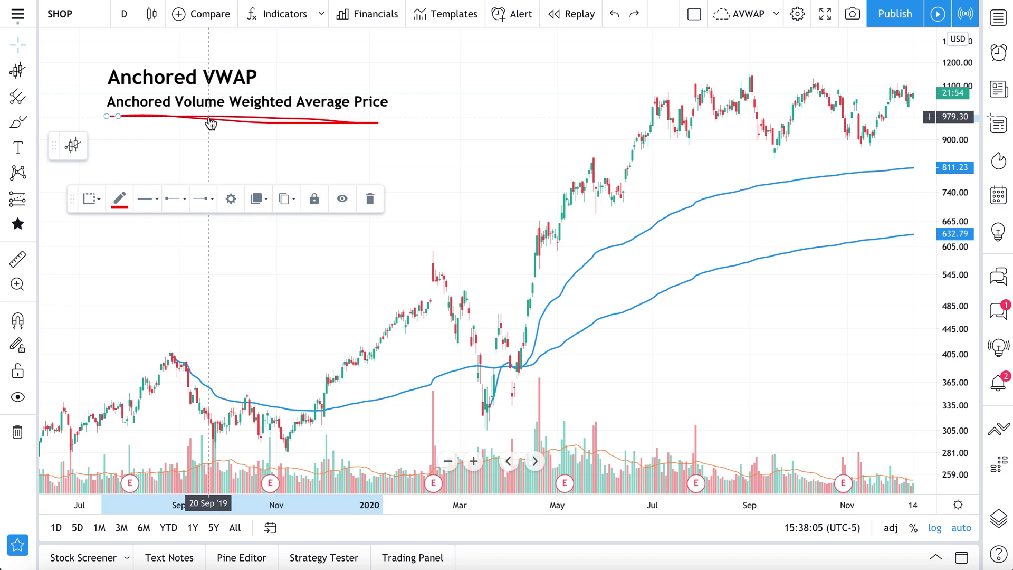
key(Delete)
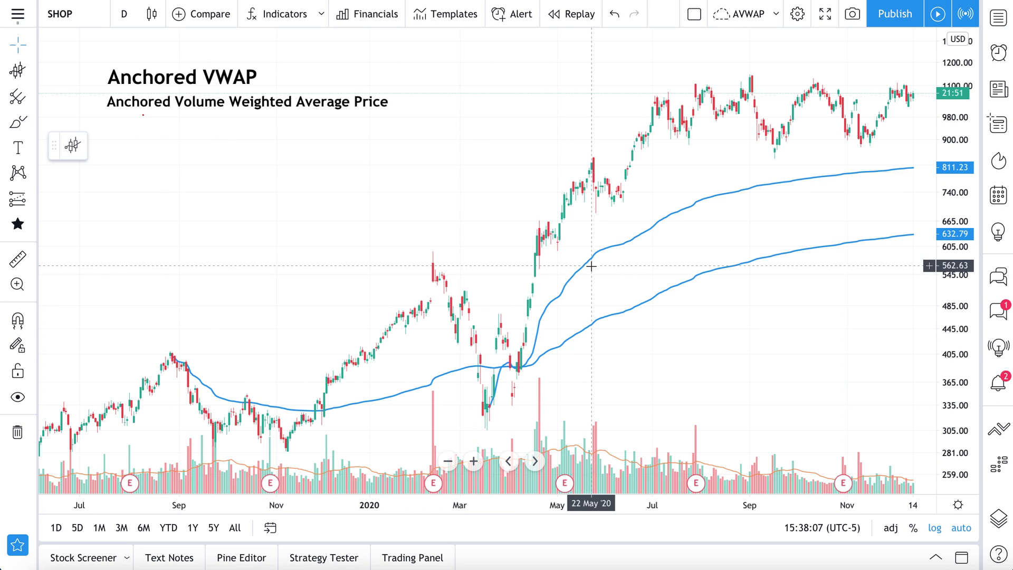
click(590, 266)
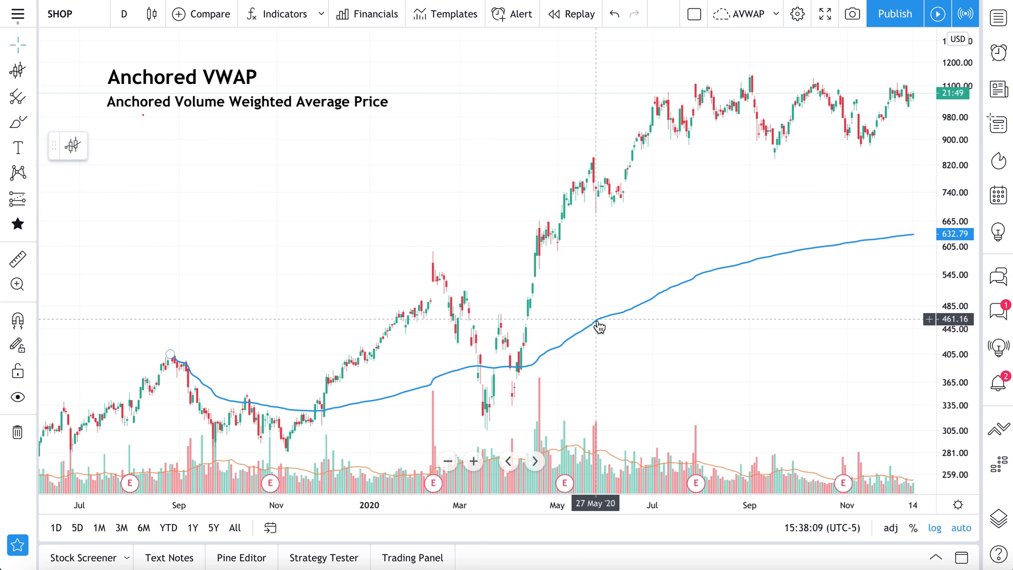
key(Delete)
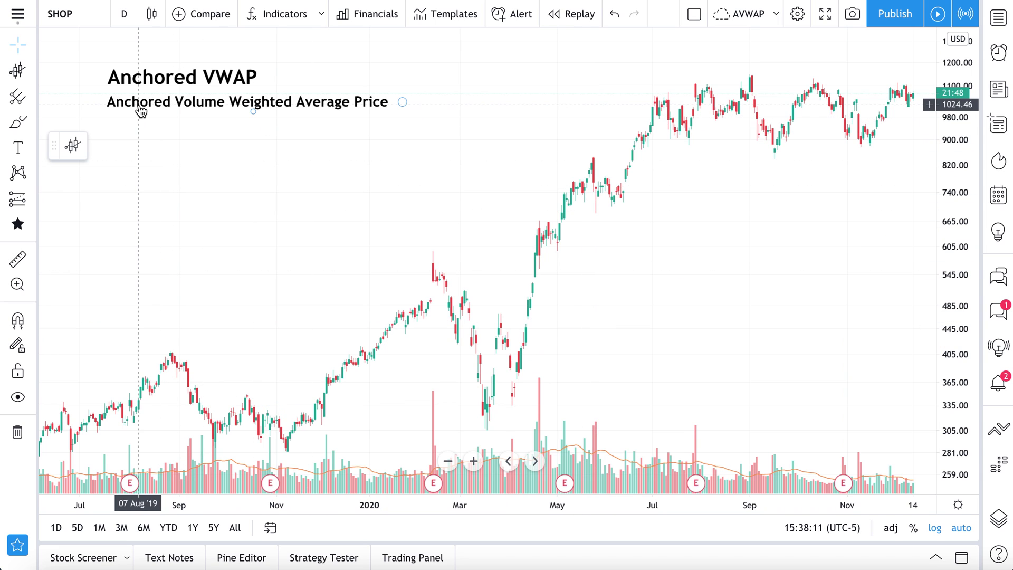
Add size-16 text just under the subtitle: "- Supply and demand", "- Support and resistance", "- To understand a popular trader tool", "- Used by big money to find volume"
click(18, 148)
click(111, 129)
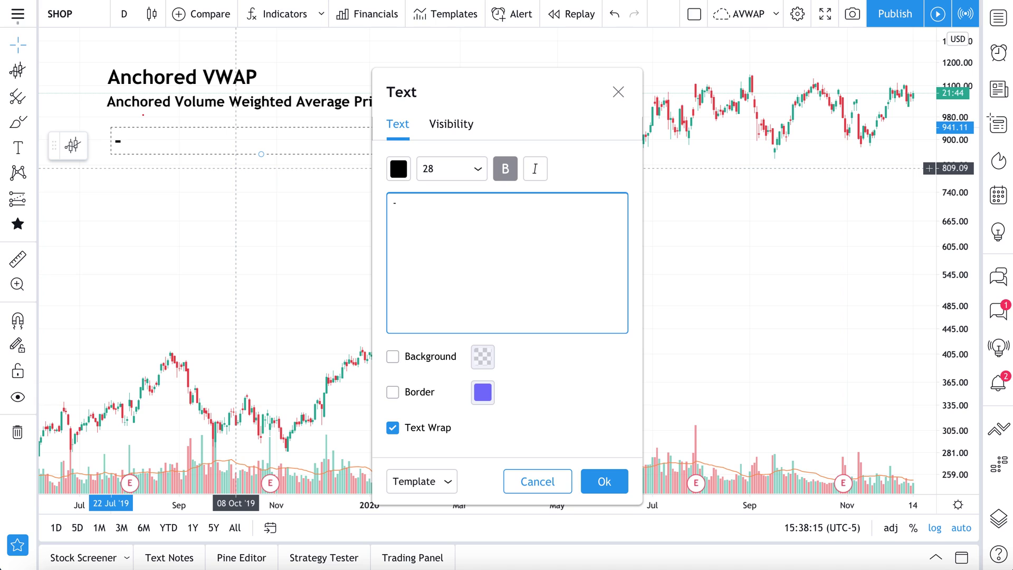
text(- Supply and demand)
click(428, 170)
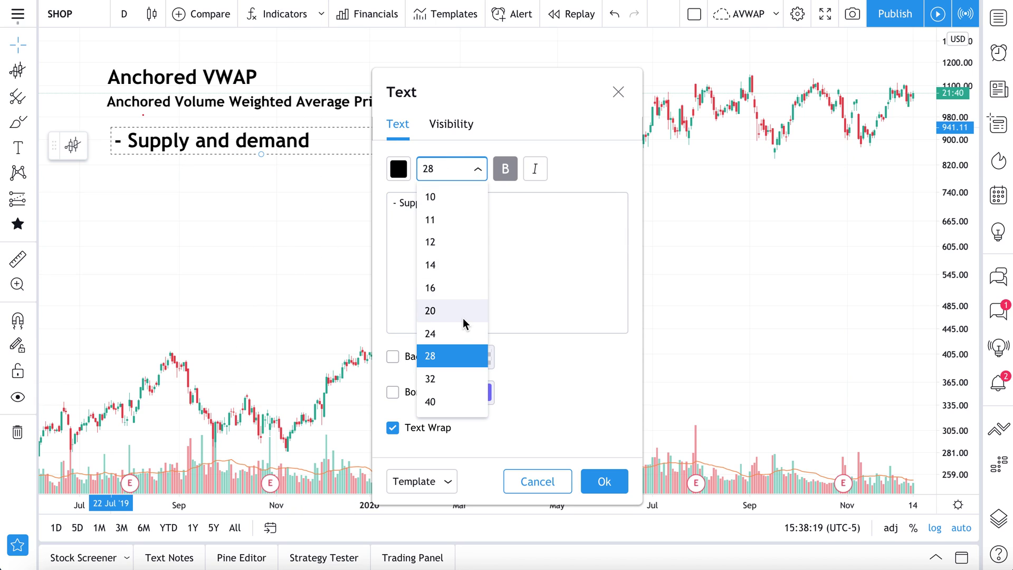
click(461, 288)
triple_click(505, 223)
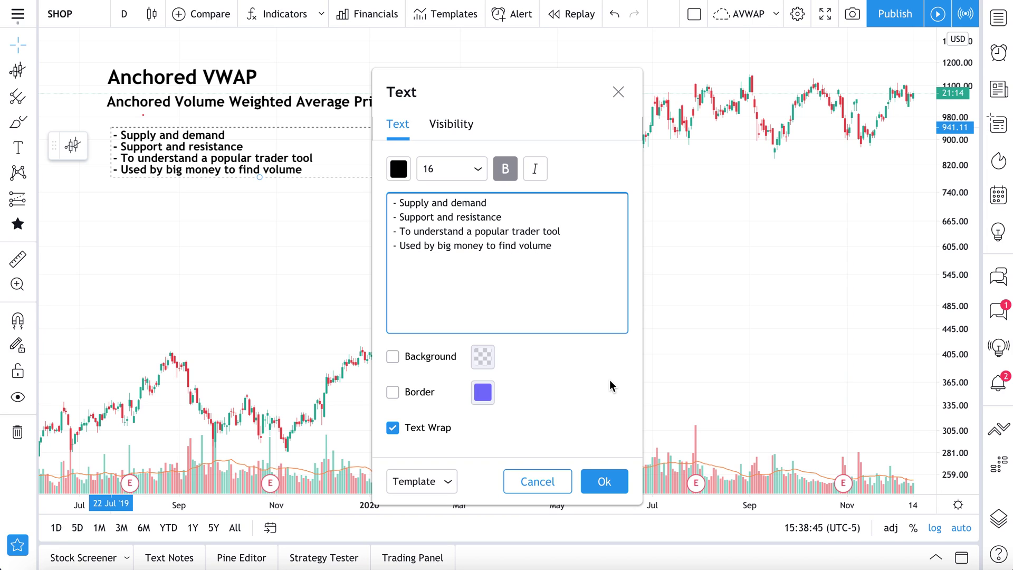
click(604, 481)
drag(197, 145, 191, 134)
click(186, 266)
Circle the "Supply and demand" bullet in red with the Brush
click(18, 123)
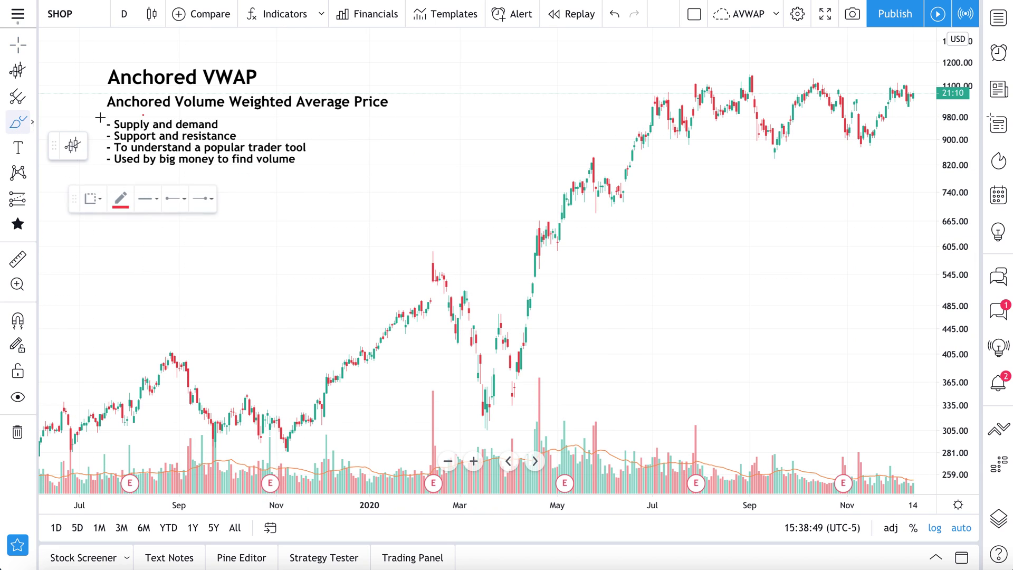
mouse_move(114, 128)
mouse_down()
mouse_move(203, 129)
mouse_move(219, 112)
mouse_move(106, 110)
mouse_move(115, 132)
mouse_up()
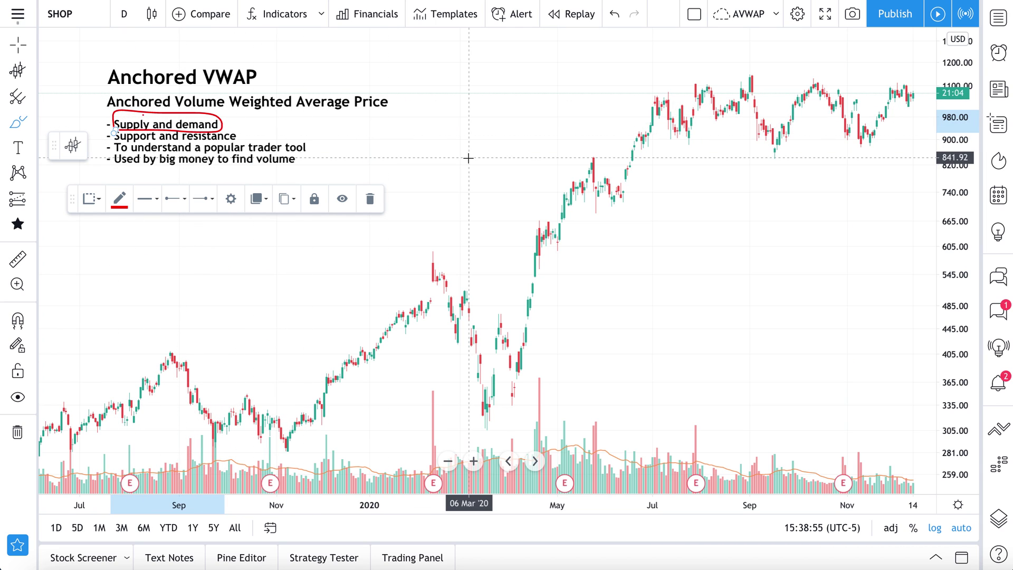
scroll(272, 271, down, 5)
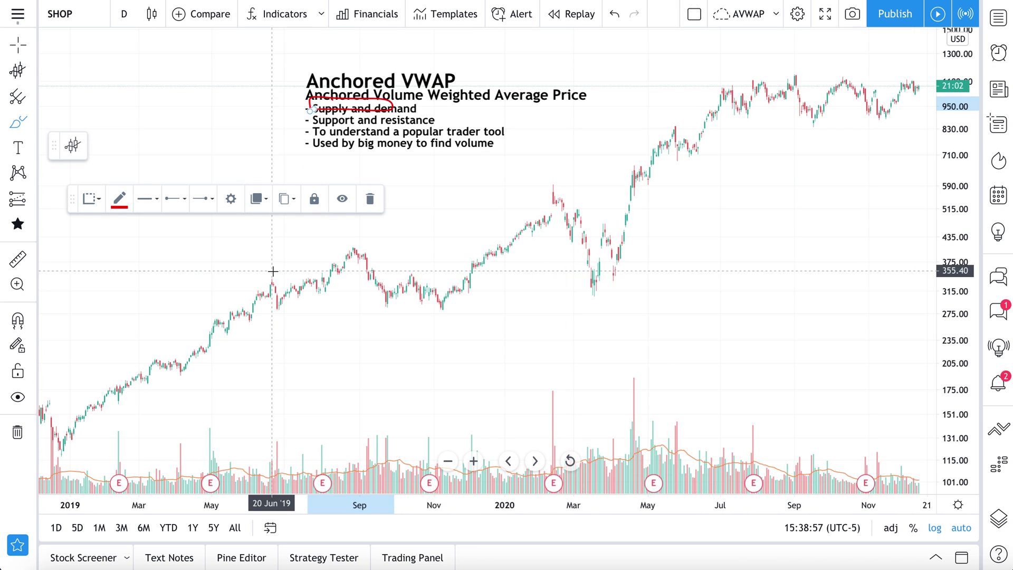
scroll(271, 271, up, 2)
Delete the red circle around "Supply and demand" and move the subtitle slightly lower beneath the title
click(18, 47)
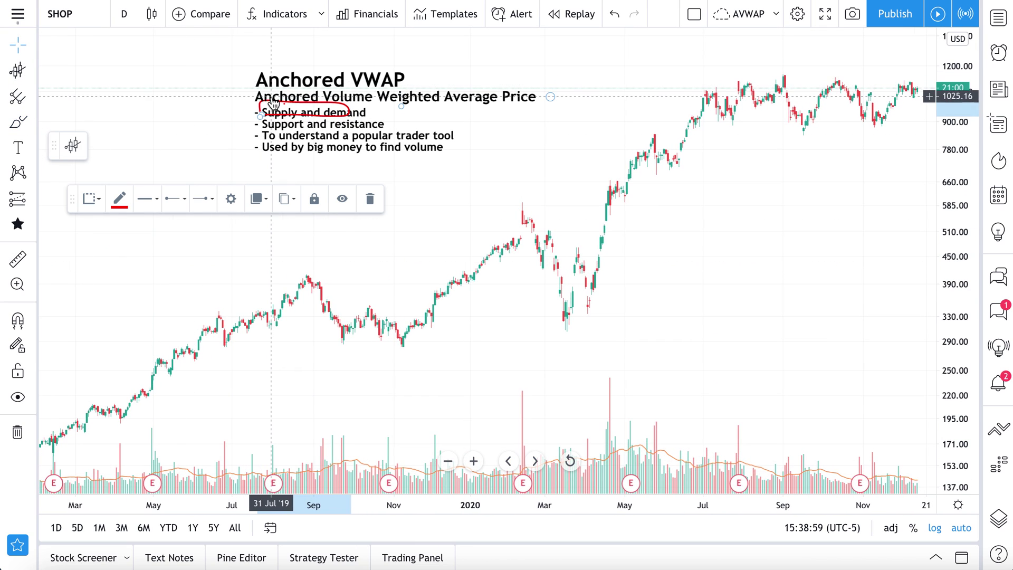
key(Delete)
drag(280, 97, 281, 101)
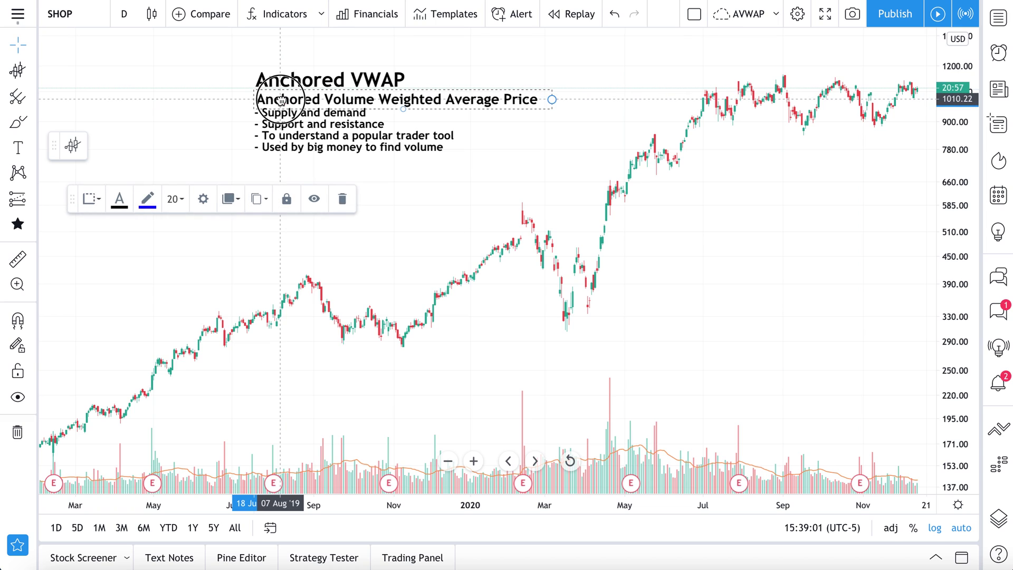
Place an Anchored VWAP at the November 2019 low and undo it
click(19, 73)
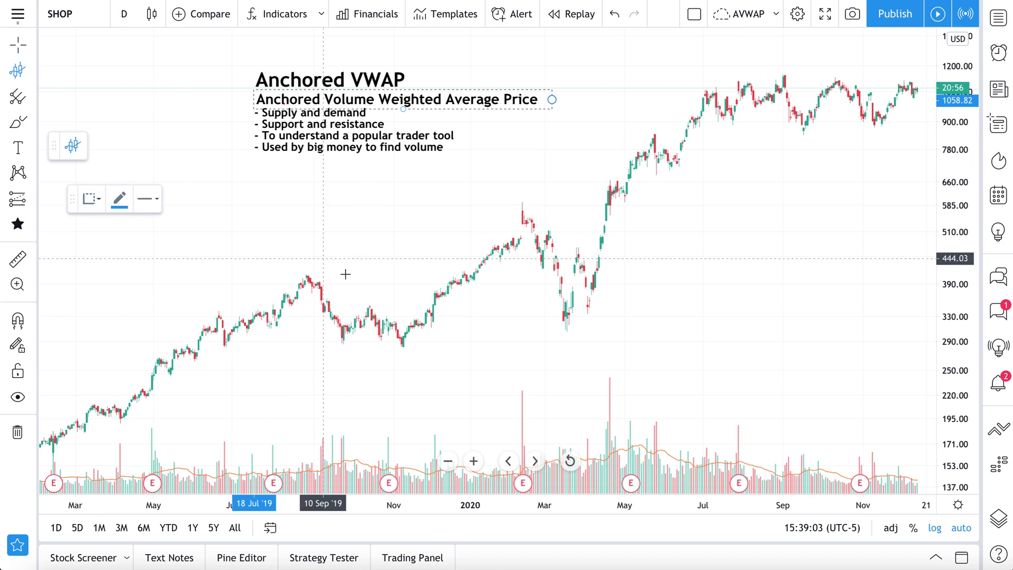
click(403, 349)
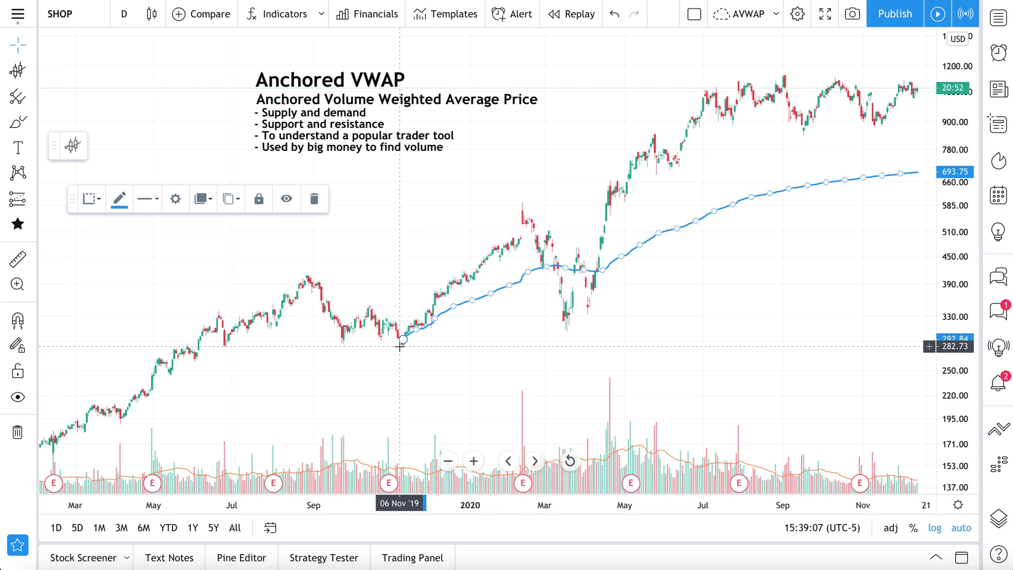
key(ctrl+z)
click(15, 71)
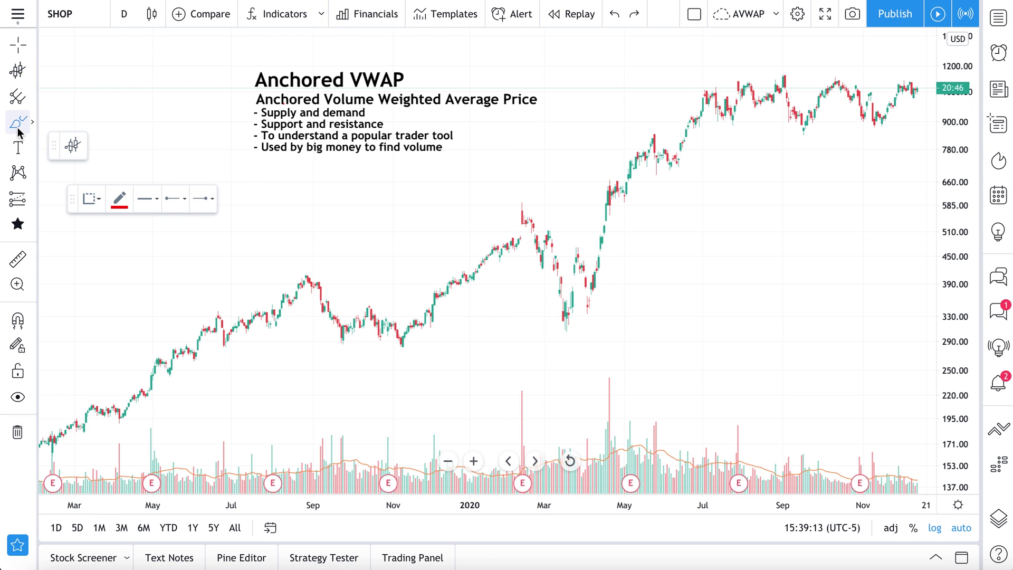
Circle the March 2020 low in red, brush an arrow toward the volume bars below it, and undo all these marks
mouse_move(561, 302)
mouse_down()
mouse_move(543, 327)
mouse_move(576, 294)
mouse_move(559, 328)
mouse_move(562, 301)
mouse_up()
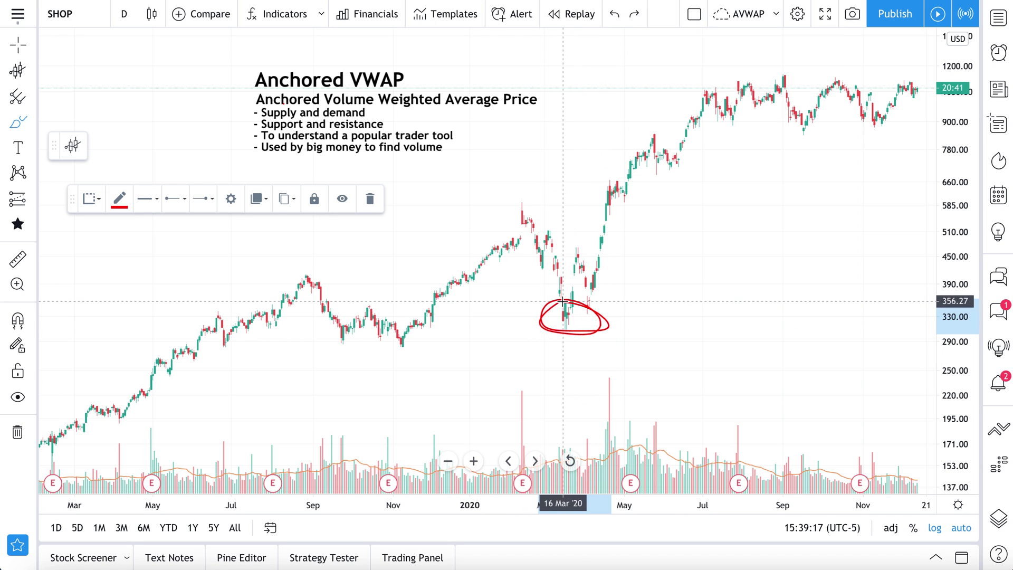
mouse_move(565, 350)
mouse_down()
mouse_move(562, 410)
mouse_move(529, 417)
mouse_move(615, 425)
mouse_move(600, 427)
mouse_up()
drag(558, 350, 579, 359)
key(ctrl+z)
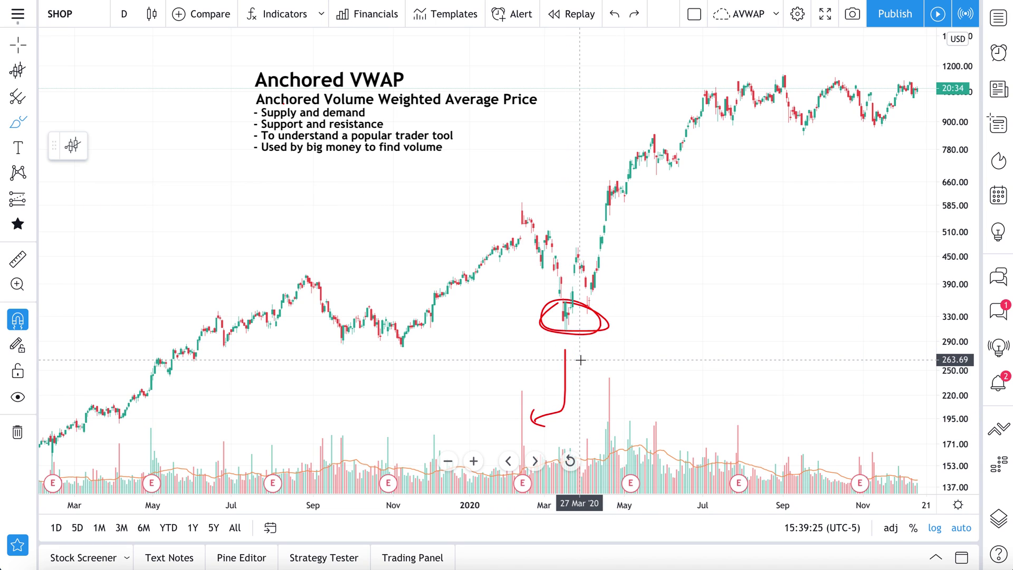
key(ctrl+z)
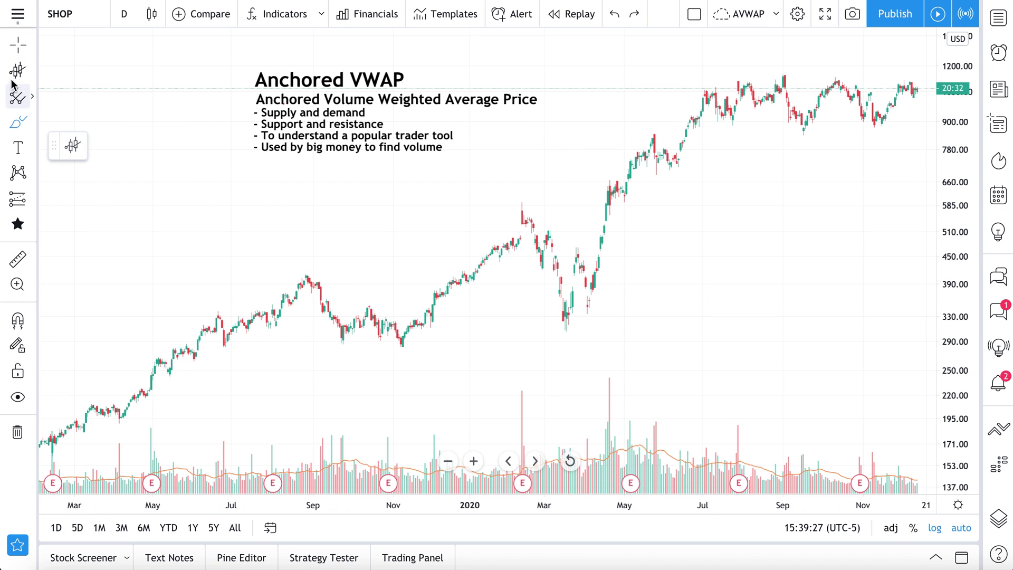
Place an Anchored VWAP at the 19 March 2020 low
click(31, 72)
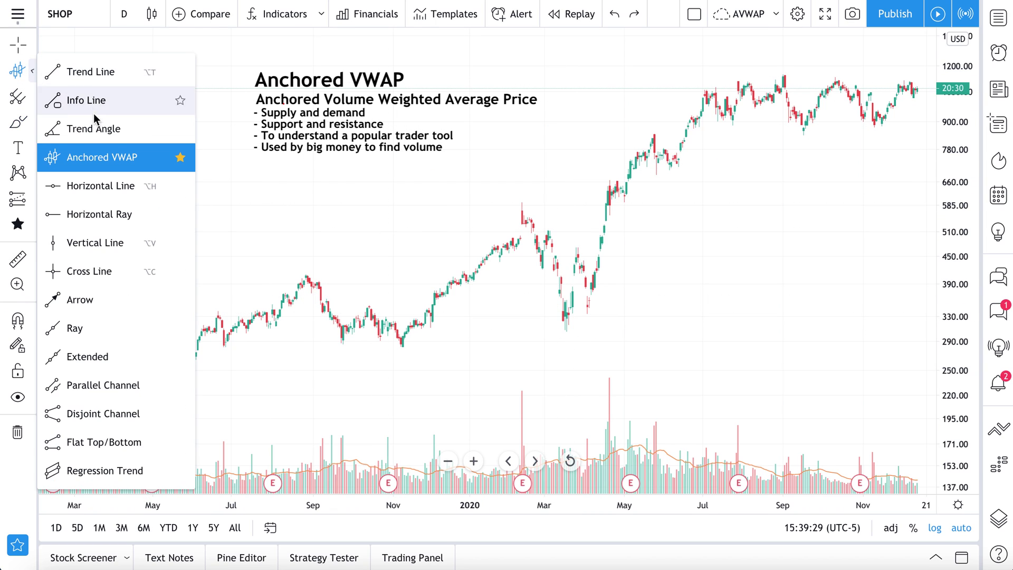
click(85, 158)
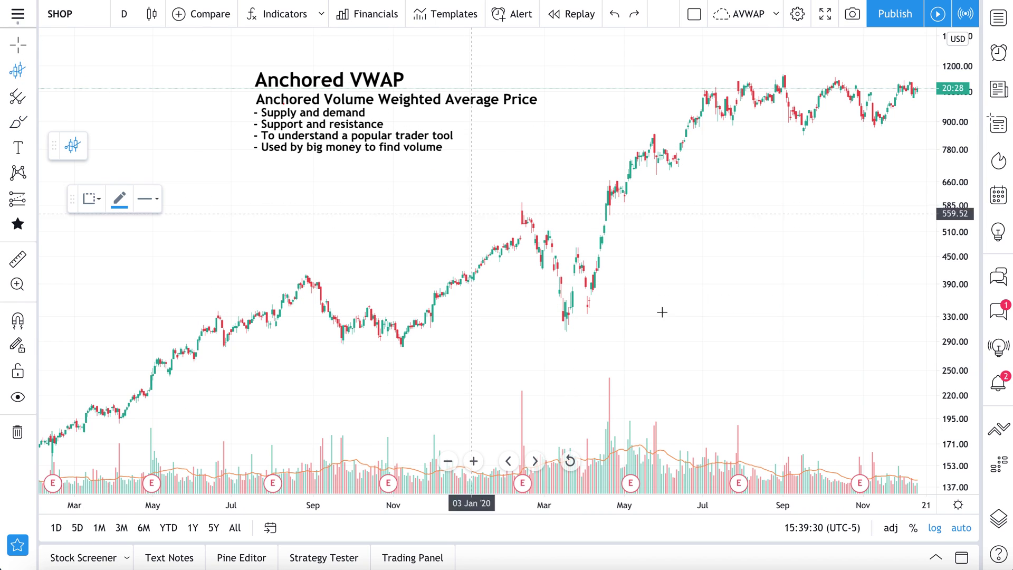
click(569, 324)
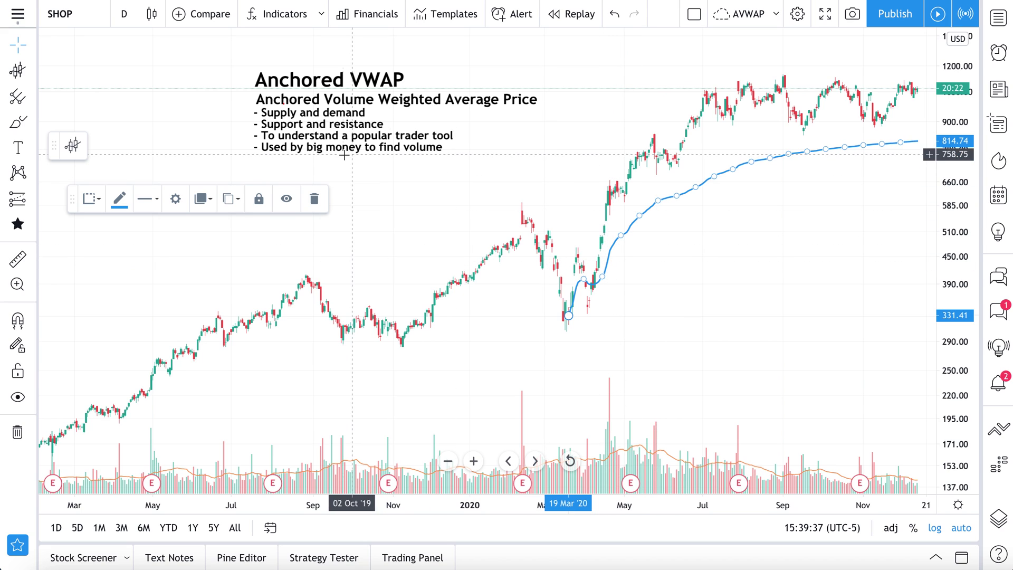
click(15, 126)
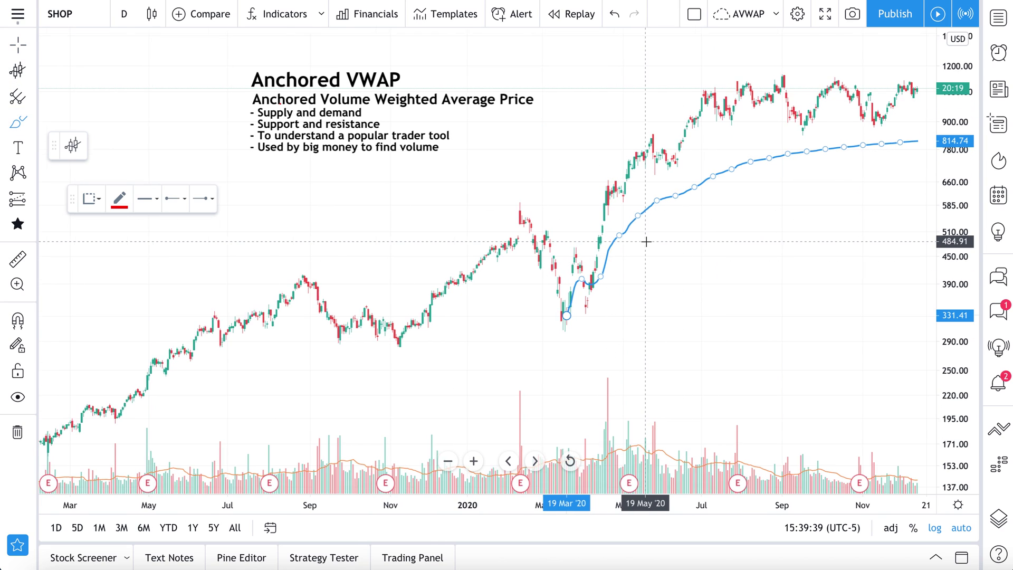
scroll(644, 238, up, 3)
click(18, 45)
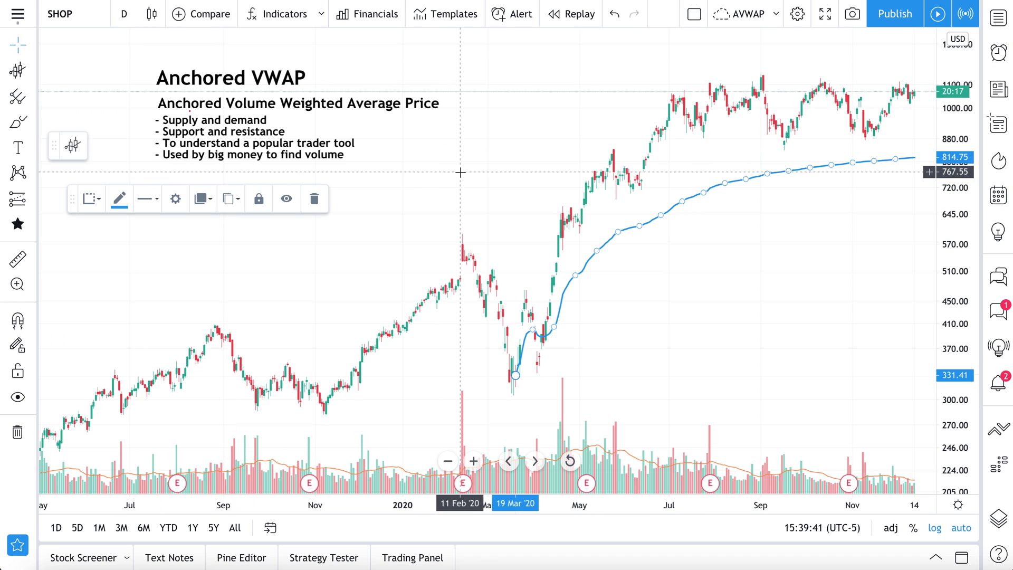
drag(463, 197, 364, 211)
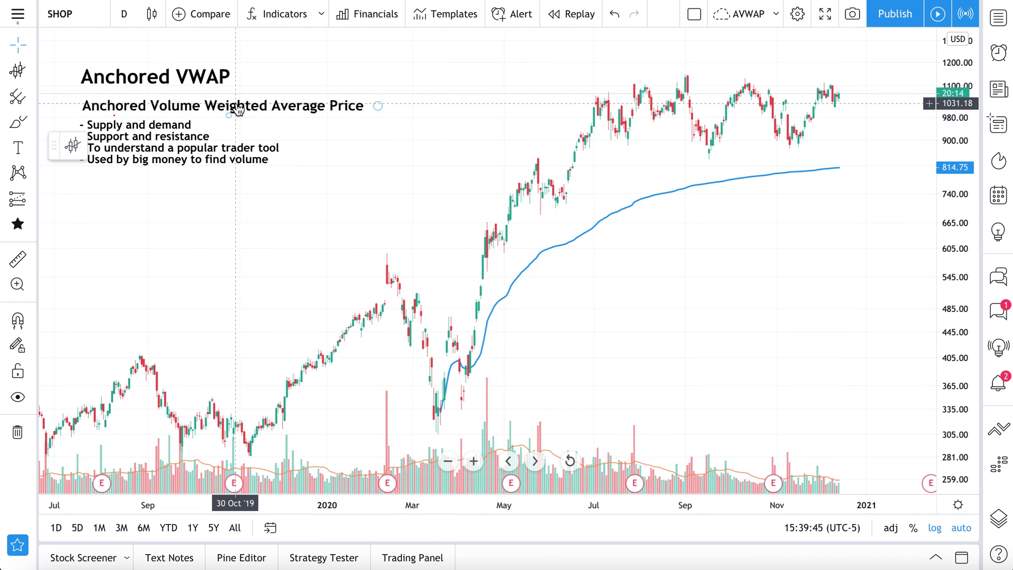
click(151, 18)
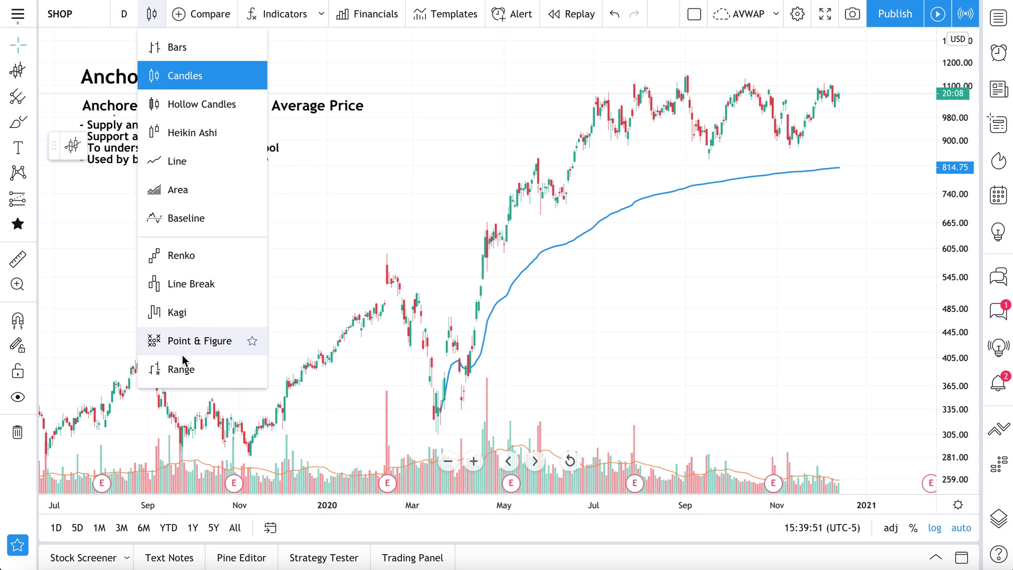
click(181, 76)
click(17, 125)
click(32, 150)
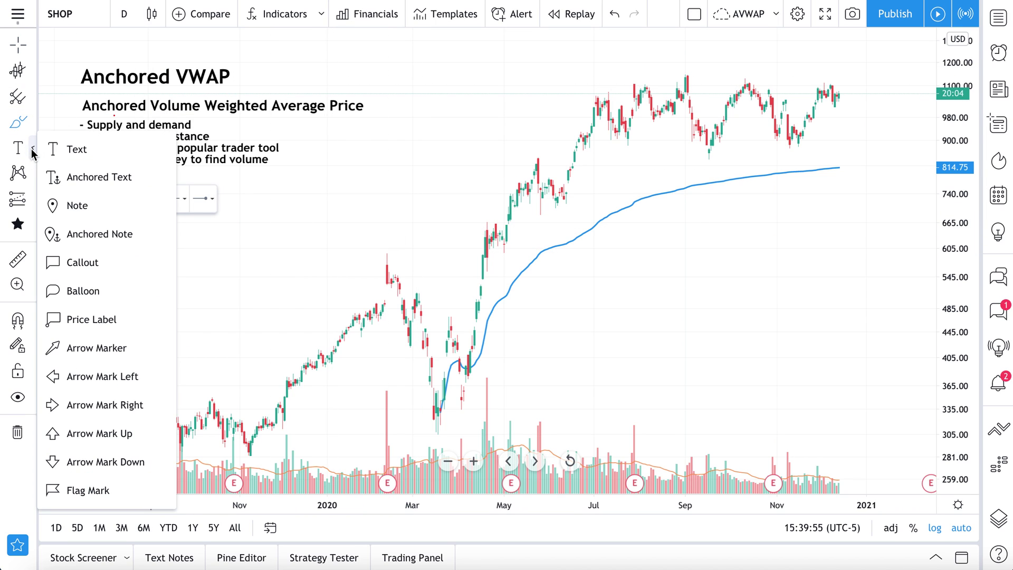
click(33, 74)
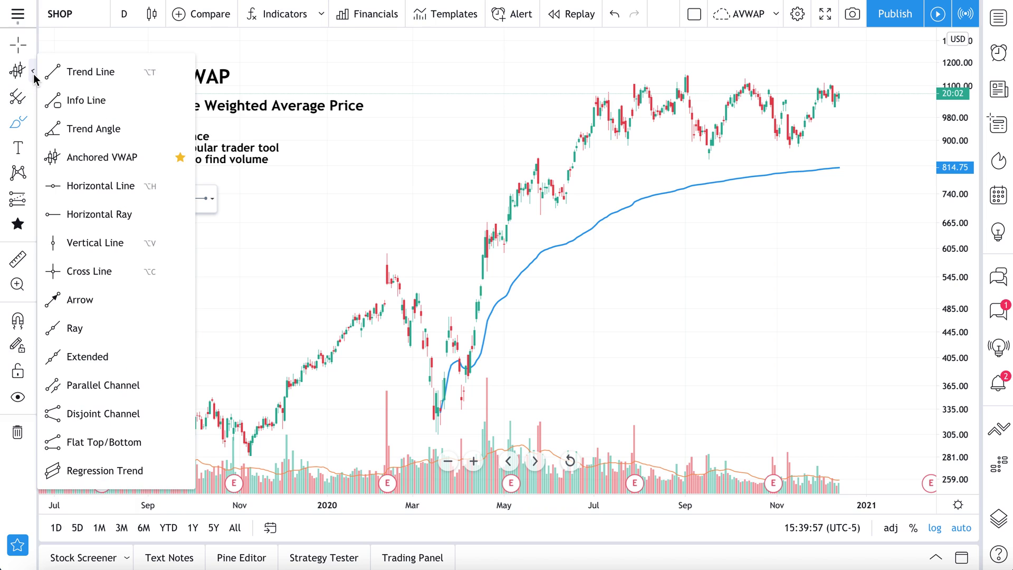
click(30, 200)
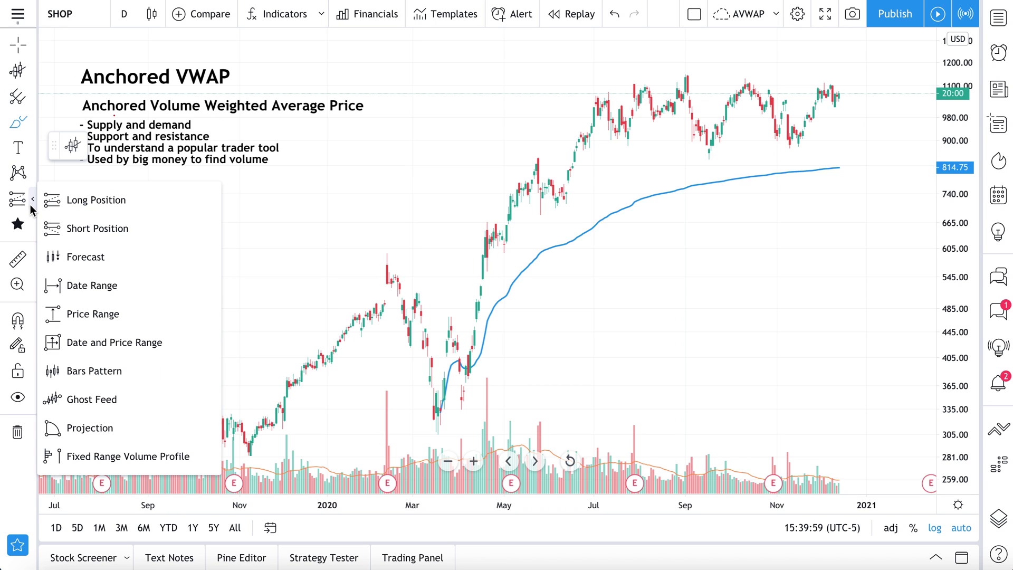
Measure the price range from the Anchored VWAP up to the candles at 27 April 2020 and colour its line green at 81% opacity
click(100, 316)
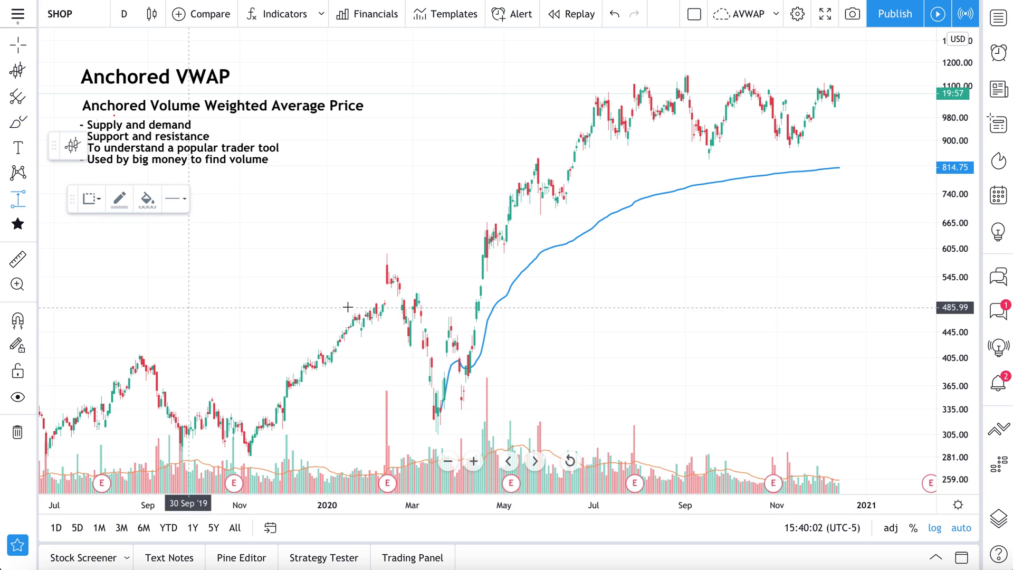
click(498, 301)
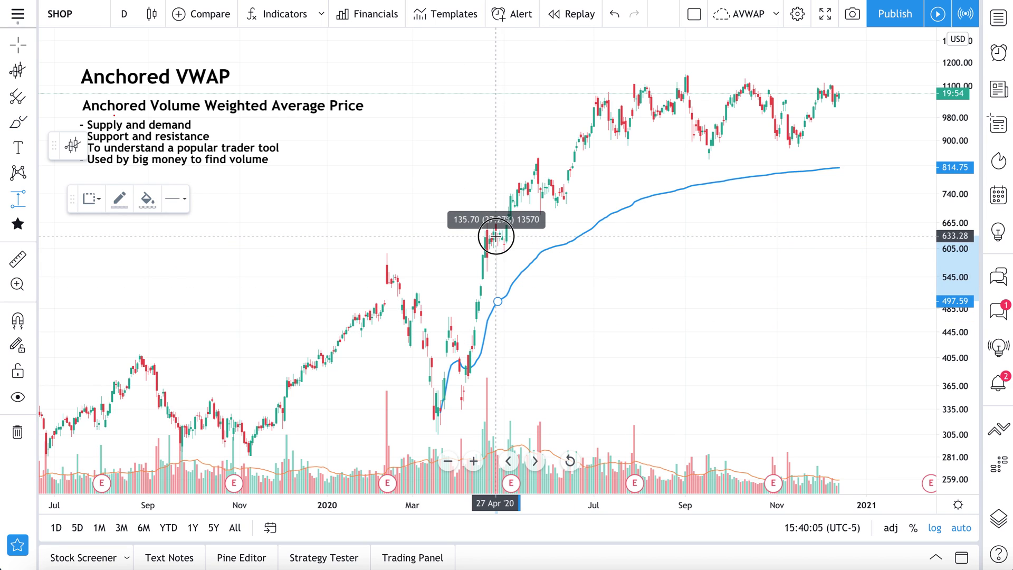
click(496, 236)
double_click(494, 240)
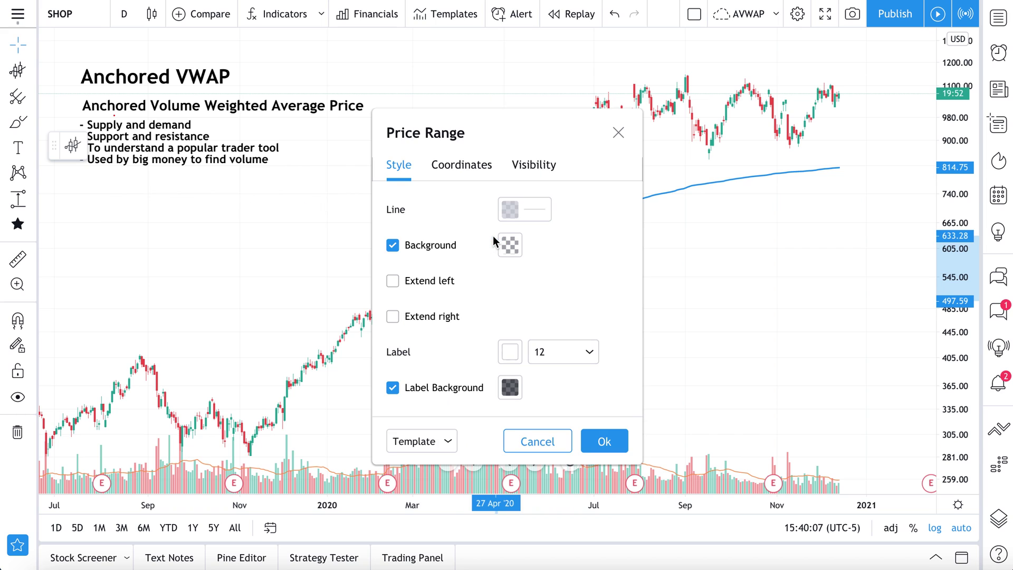
click(517, 210)
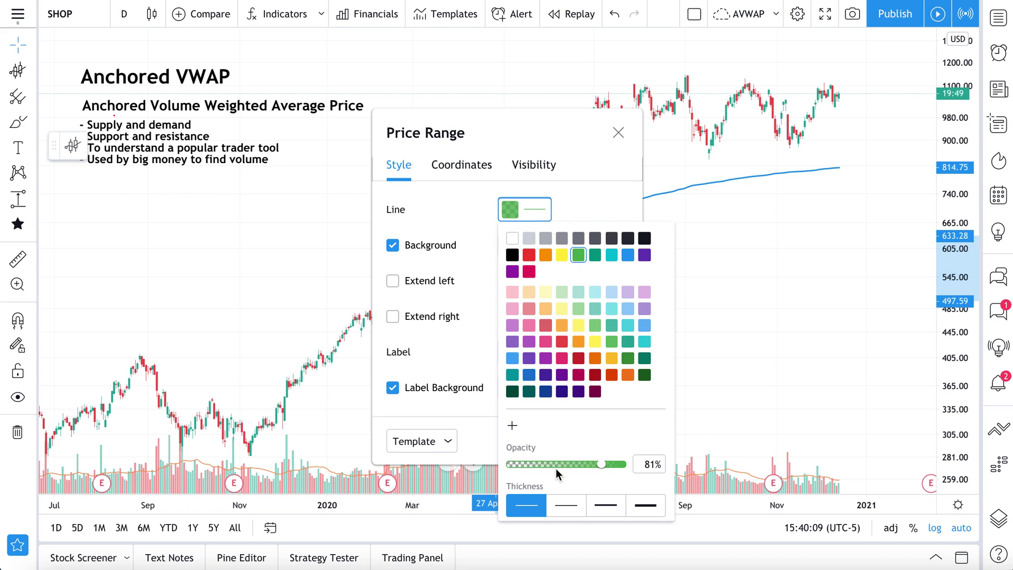
click(622, 138)
click(520, 305)
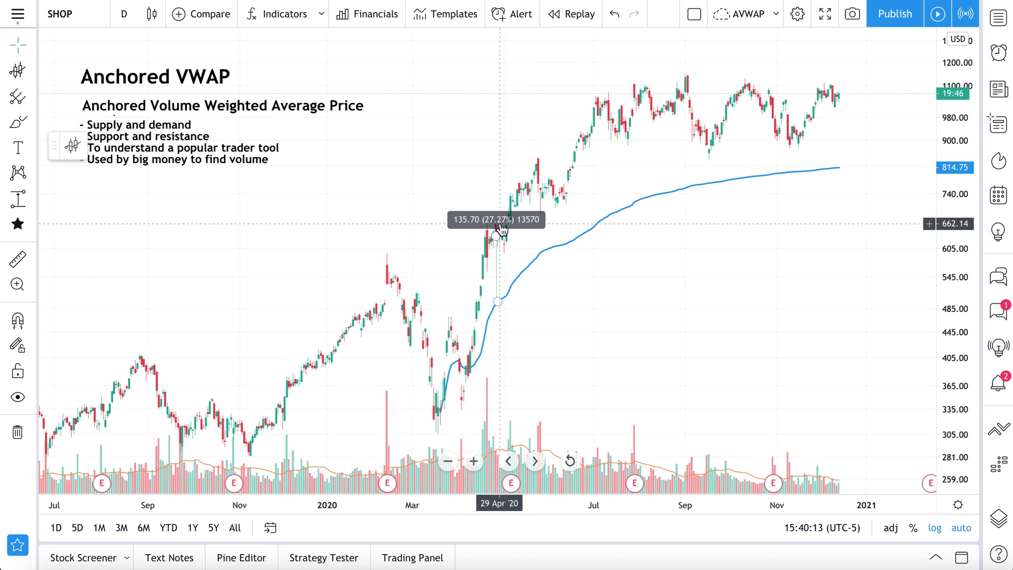
Add price ranges from the Anchored VWAP up to the candles at mid-June 2020 and at the September 2020 low
click(21, 198)
click(572, 242)
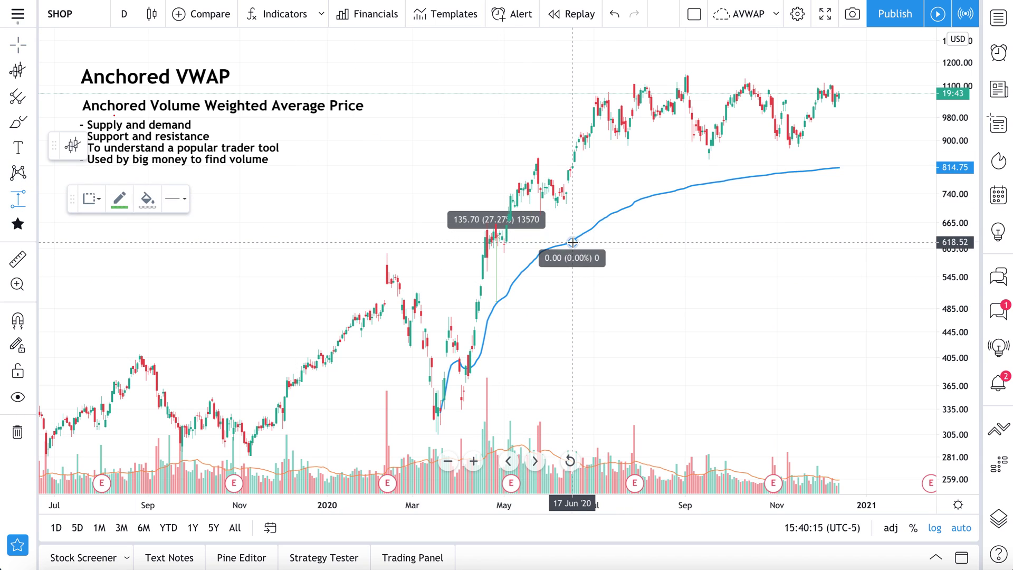
click(570, 174)
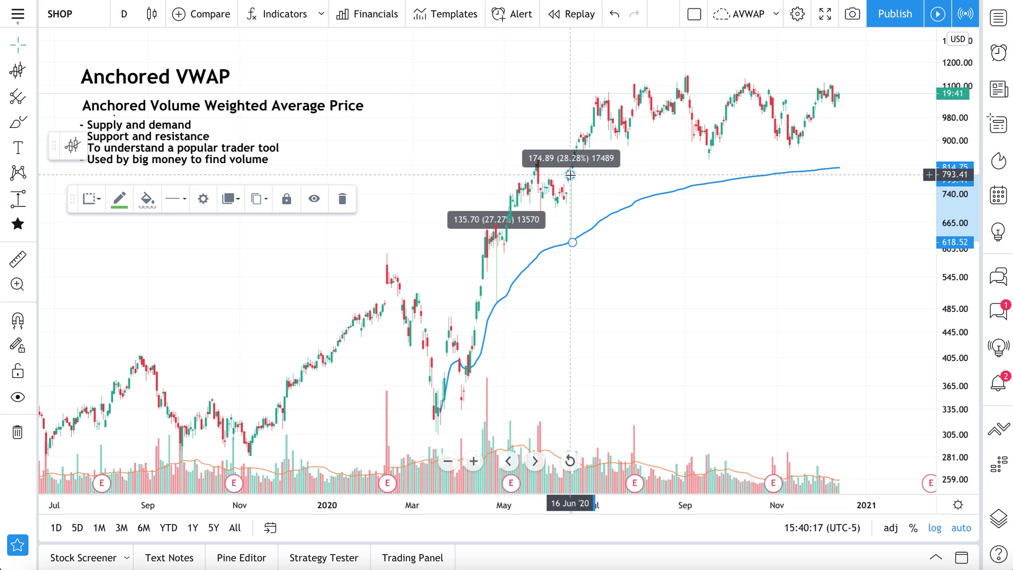
click(17, 194)
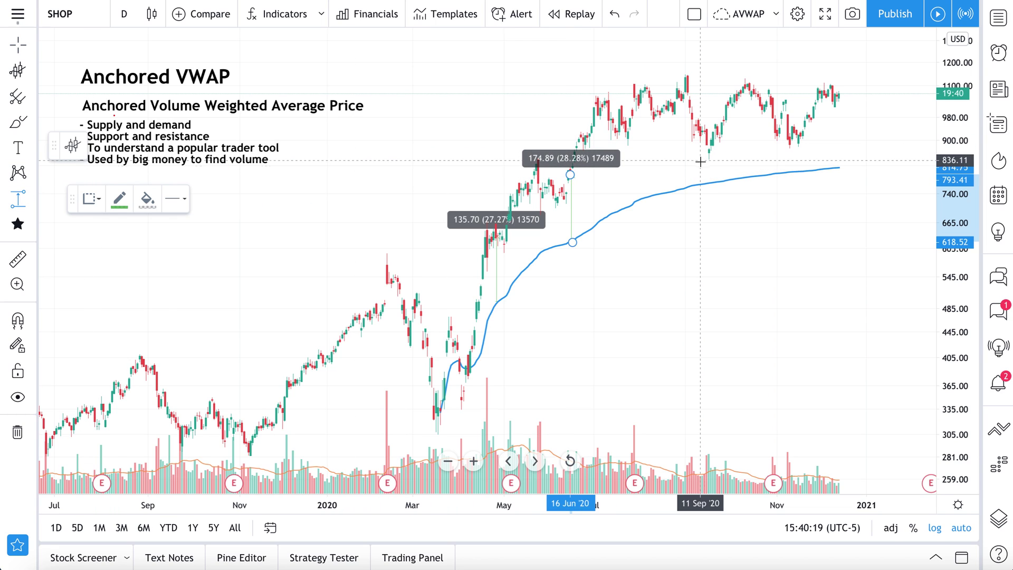
click(715, 179)
click(712, 153)
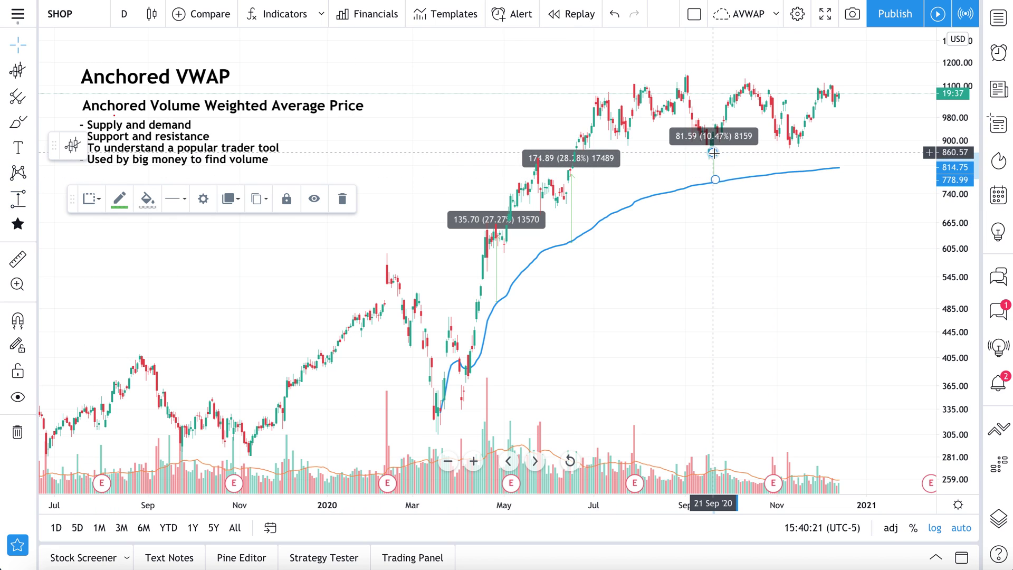
Circle the March 2020 low in red with the brush and delete the circle
click(16, 121)
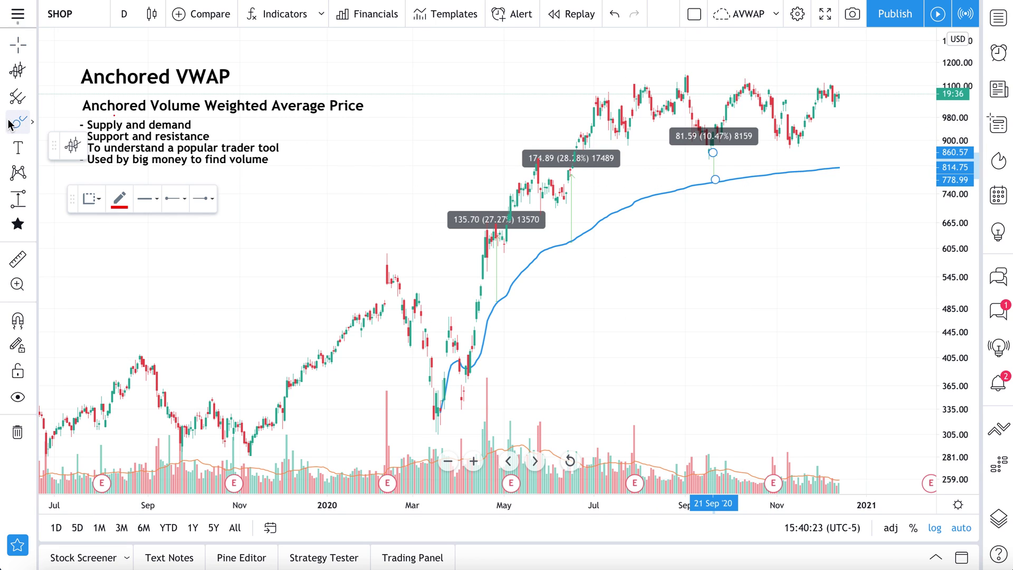
mouse_move(449, 394)
mouse_down()
mouse_move(413, 407)
mouse_move(480, 418)
mouse_move(448, 394)
mouse_up()
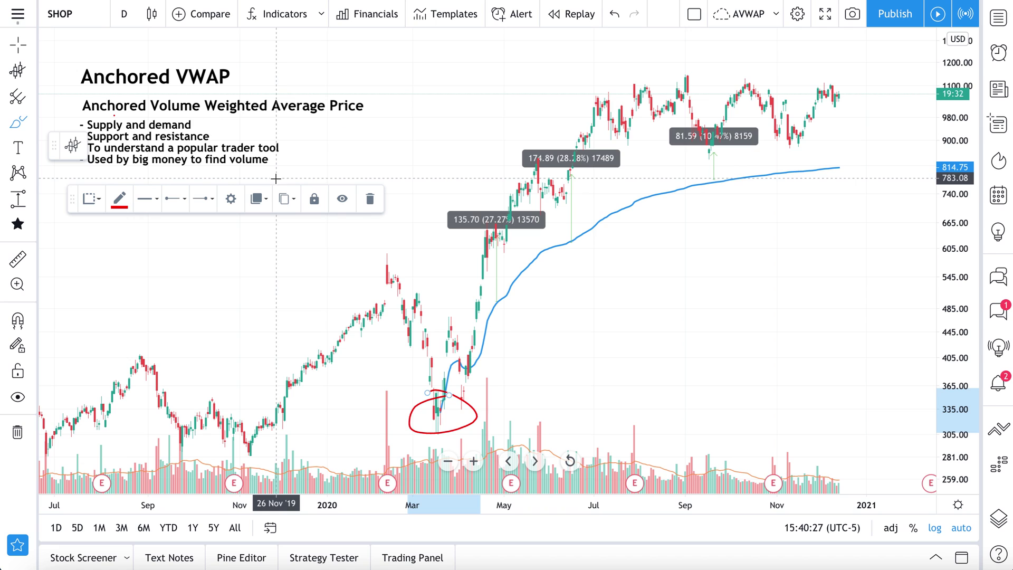
key(Delete)
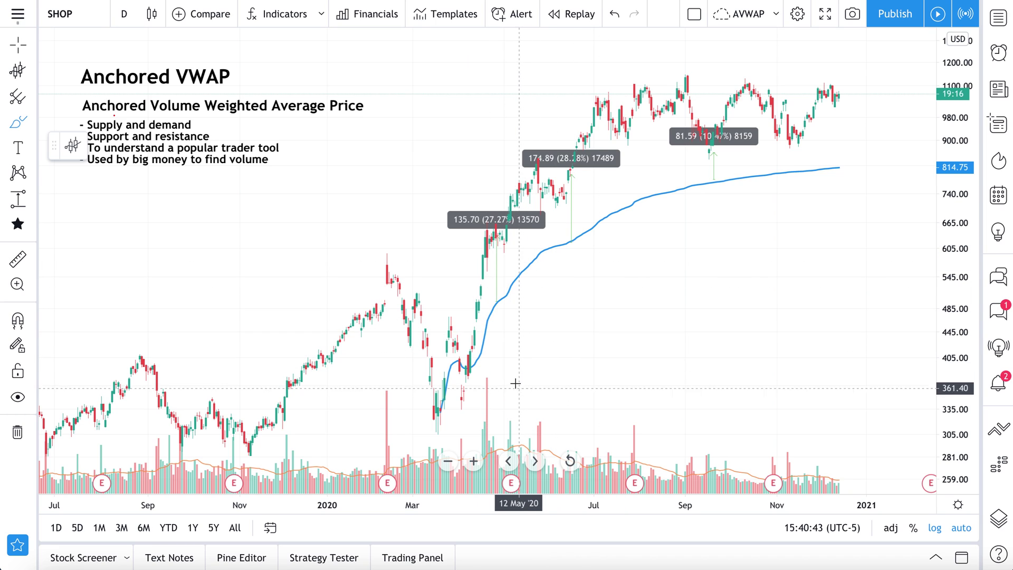
Brush red marks at the April 2020 low, the March 2020 low and below the November 2020 low, undoing each one
drag(499, 385, 503, 366)
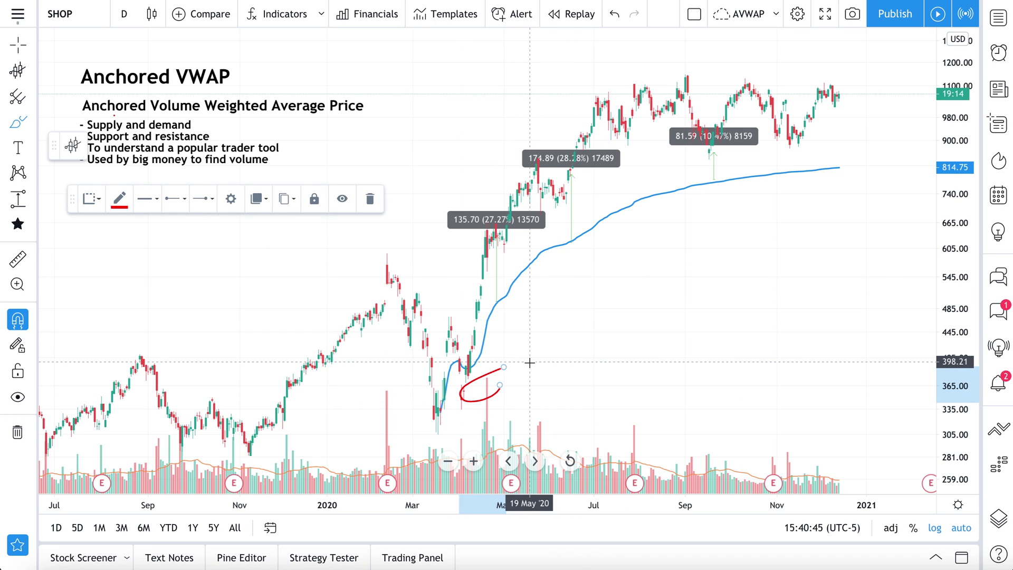
key(ctrl+z)
drag(450, 404, 443, 405)
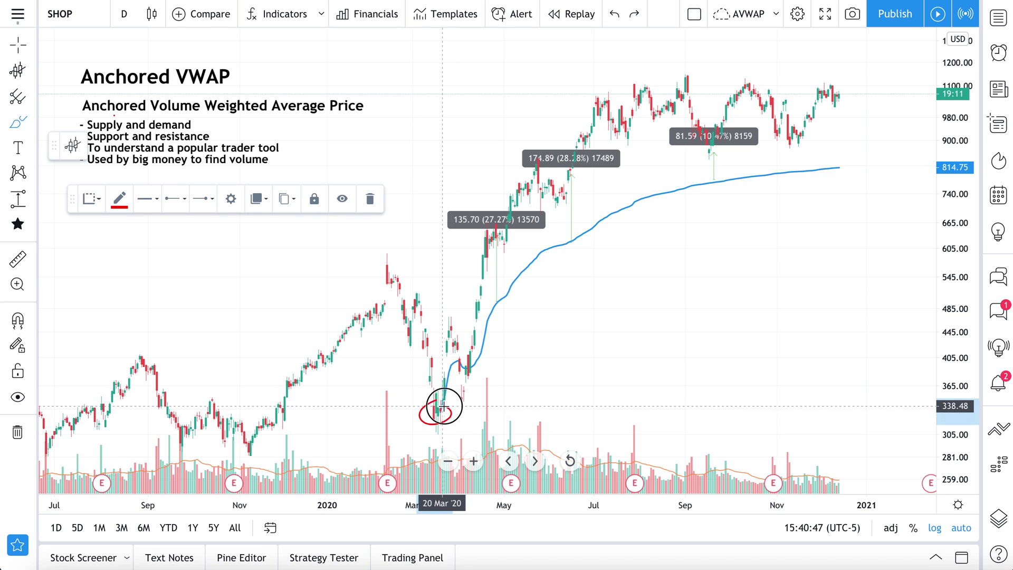
key(ctrl+z)
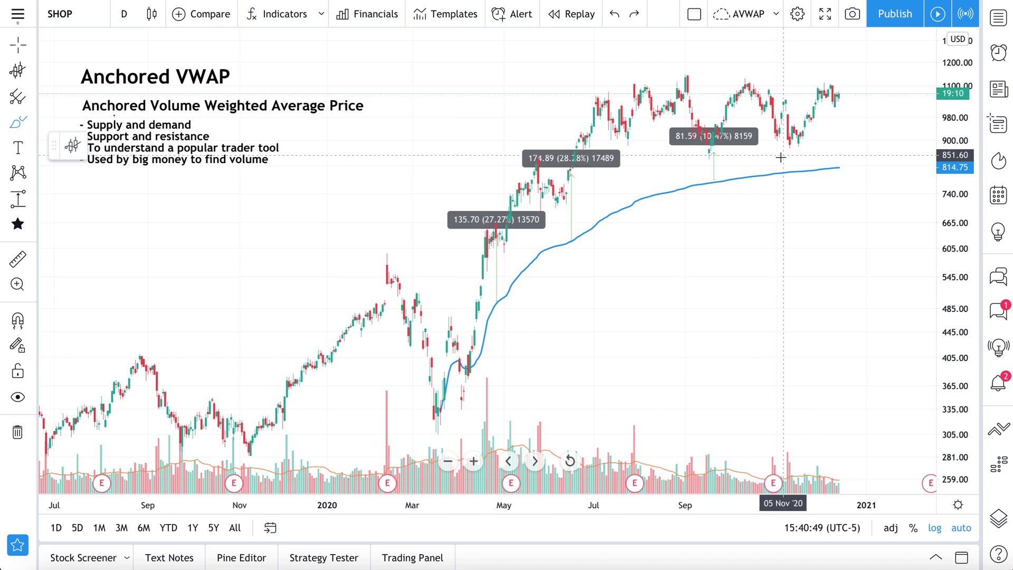
drag(786, 164, 789, 156)
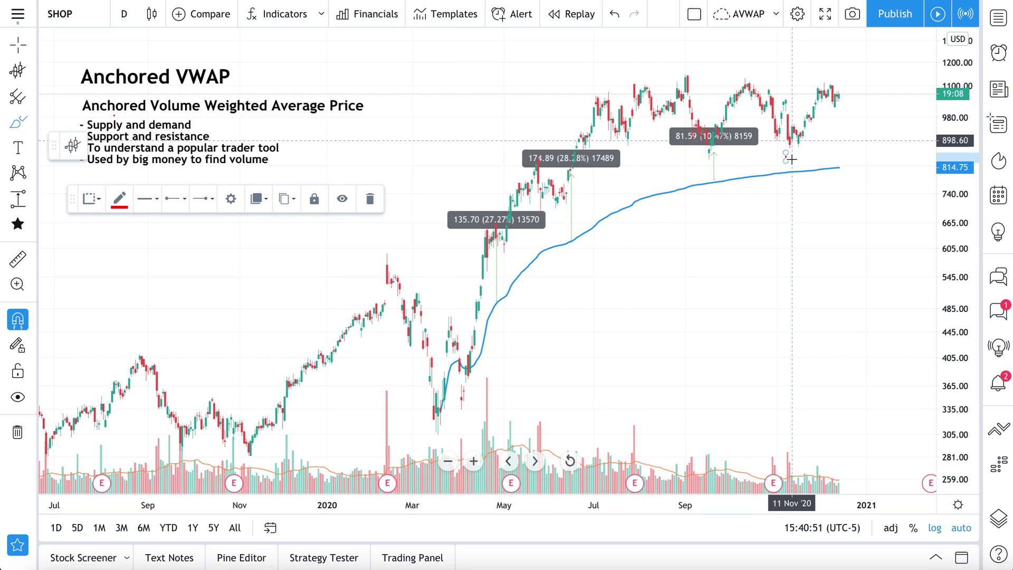
key(ctrl+z)
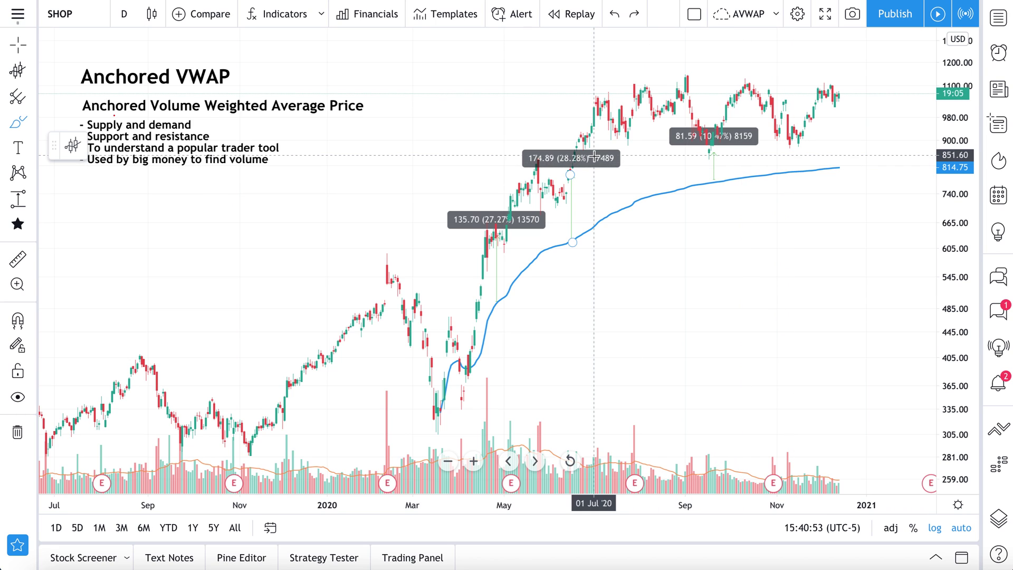
Delete the three price range measurements from the chart
click(18, 45)
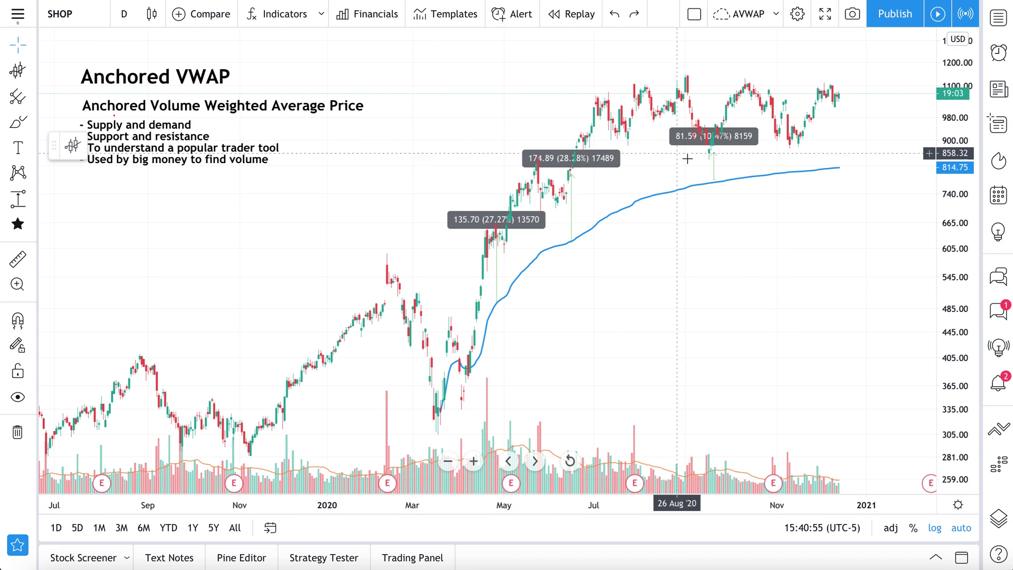
click(593, 161)
key(Delete)
click(726, 140)
key(Delete)
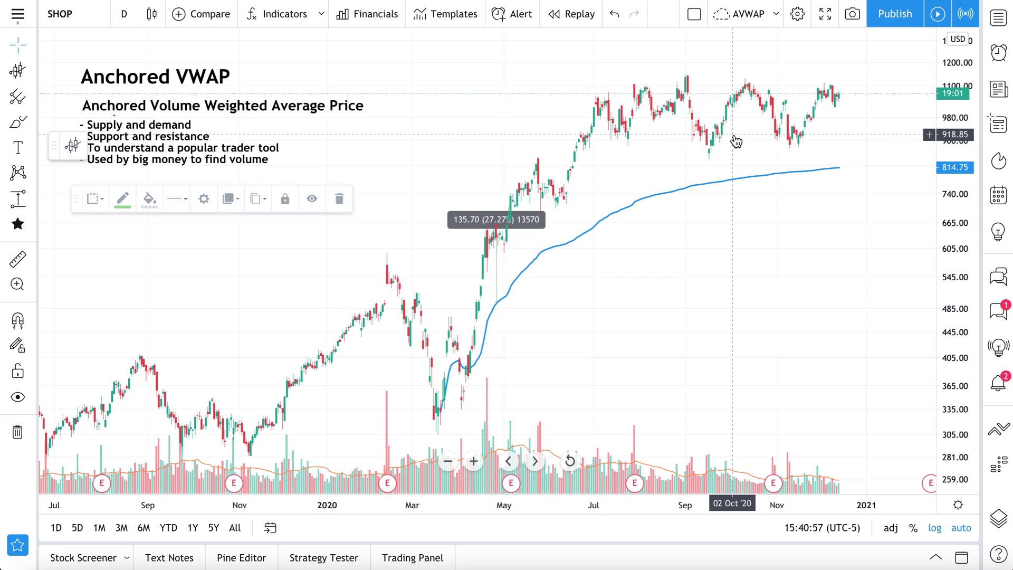
click(522, 219)
key(Delete)
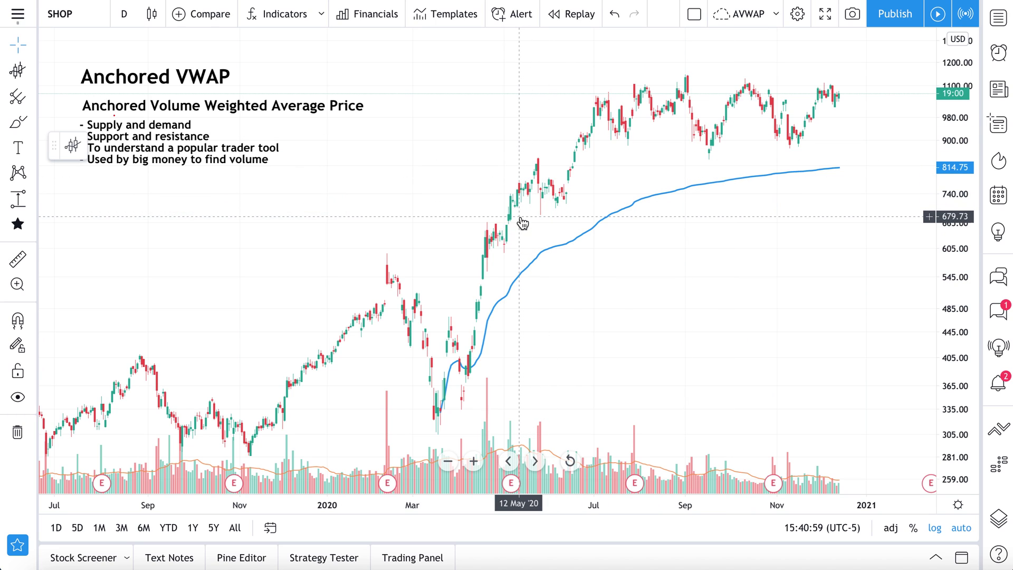
Circle the "Supply and demand" line in red with the brush and undo the circle
click(119, 127)
key(Escape)
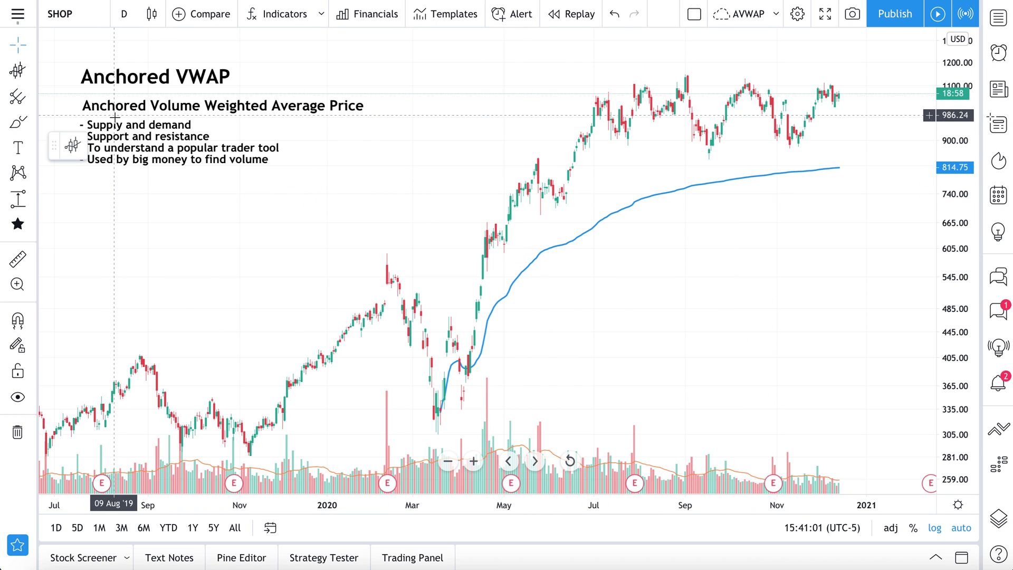
click(17, 123)
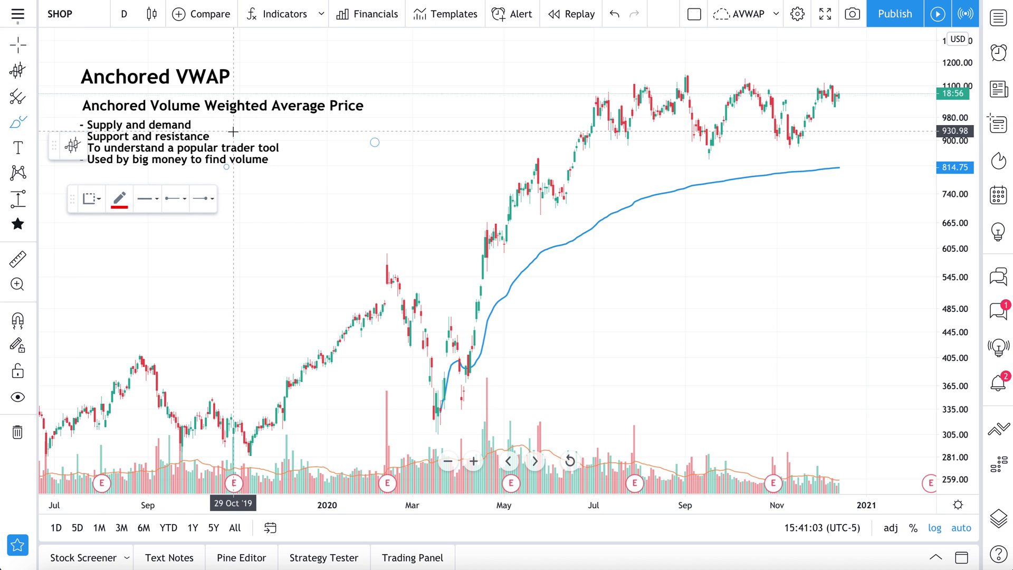
mouse_move(208, 130)
mouse_down()
mouse_move(100, 128)
mouse_move(85, 141)
mouse_move(172, 142)
mouse_move(201, 131)
mouse_up()
key(ctrl+z)
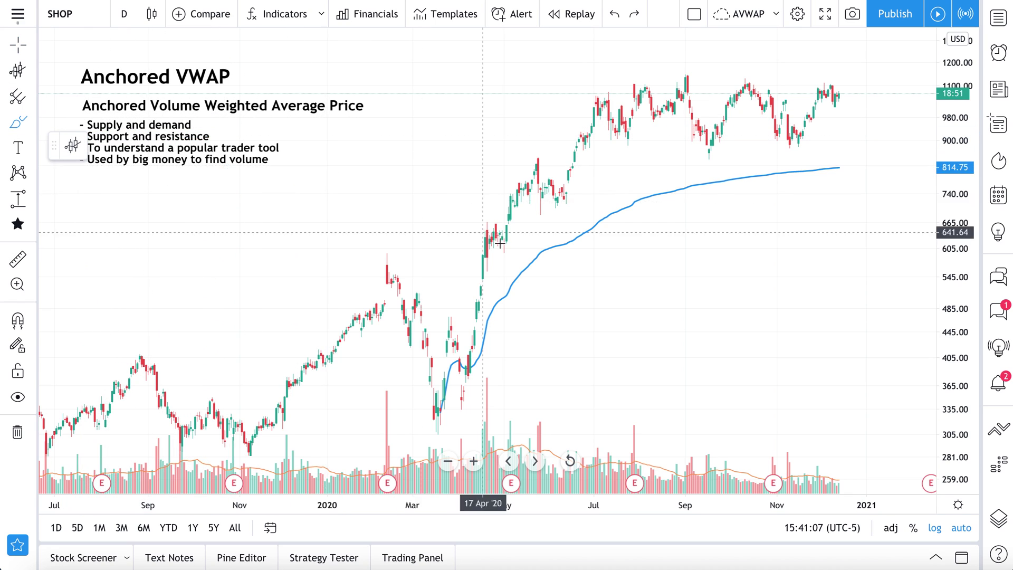
Delete the March 2020 Anchored VWAP and move the title, subtitle and bullet list to the empty area above the early 2018 candles
click(561, 251)
key(Delete)
scroll(560, 252, down, 2)
scroll(561, 253, down, 2)
drag(549, 79, 129, 59)
drag(528, 96, 125, 107)
drag(557, 93, 142, 81)
scroll(368, 264, up, 3)
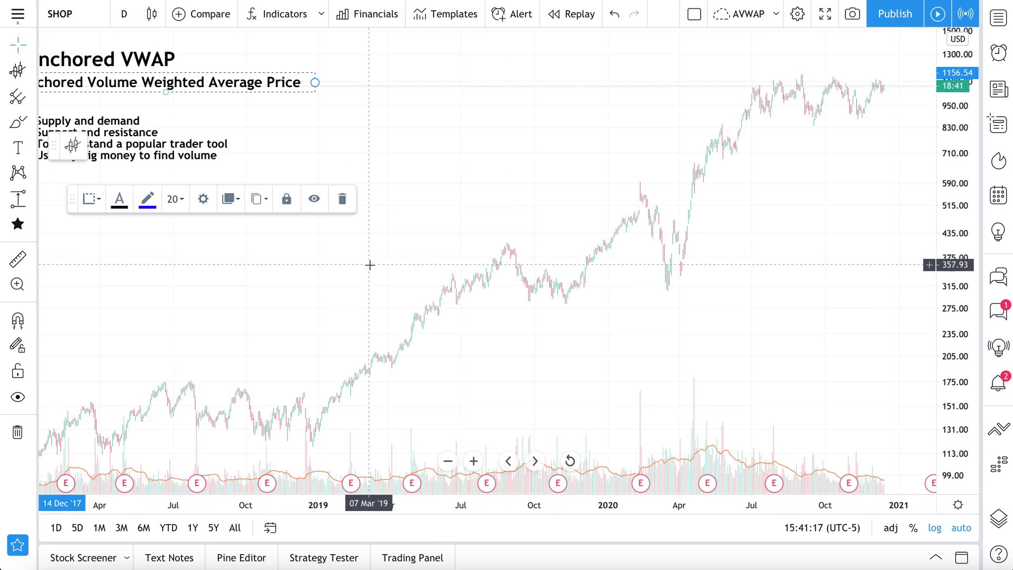
Place an Anchored VWAP at 31 December 2018, just after the December low
click(32, 71)
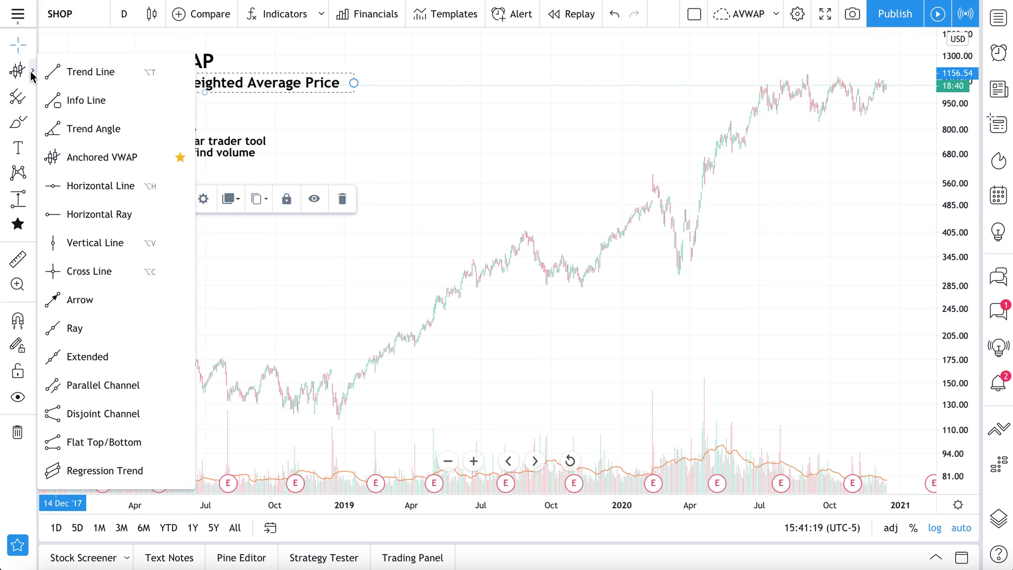
click(87, 159)
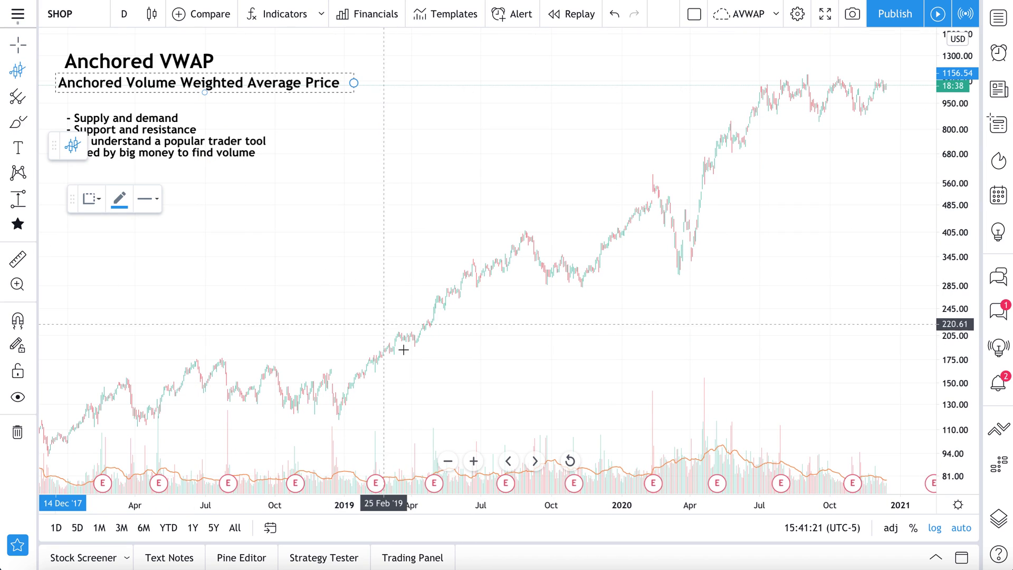
click(344, 404)
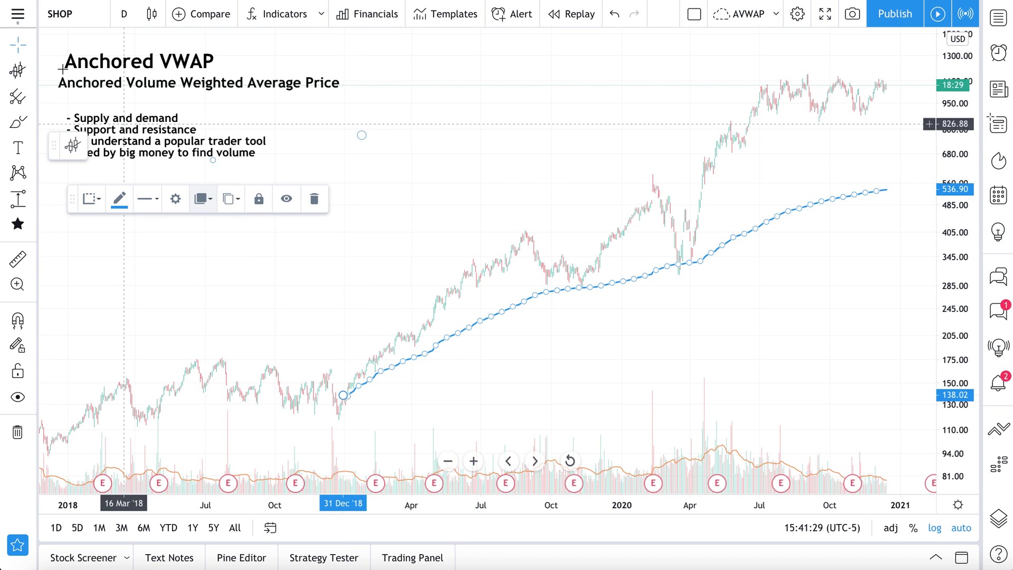
Move the title, subtitle and bullet list to start above May 2018, stacked closely under each other
click(21, 53)
click(164, 75)
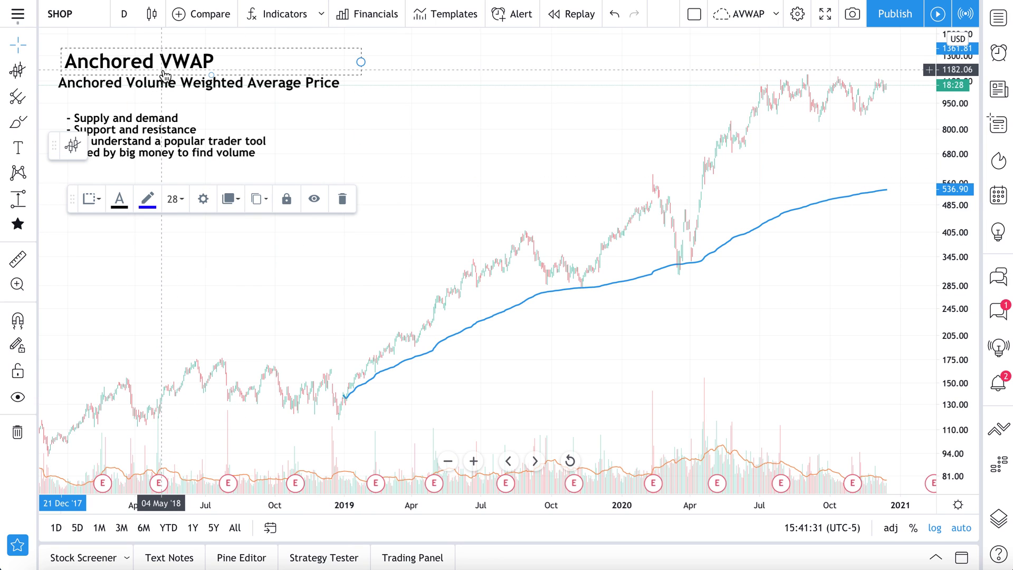
drag(164, 75, 262, 68)
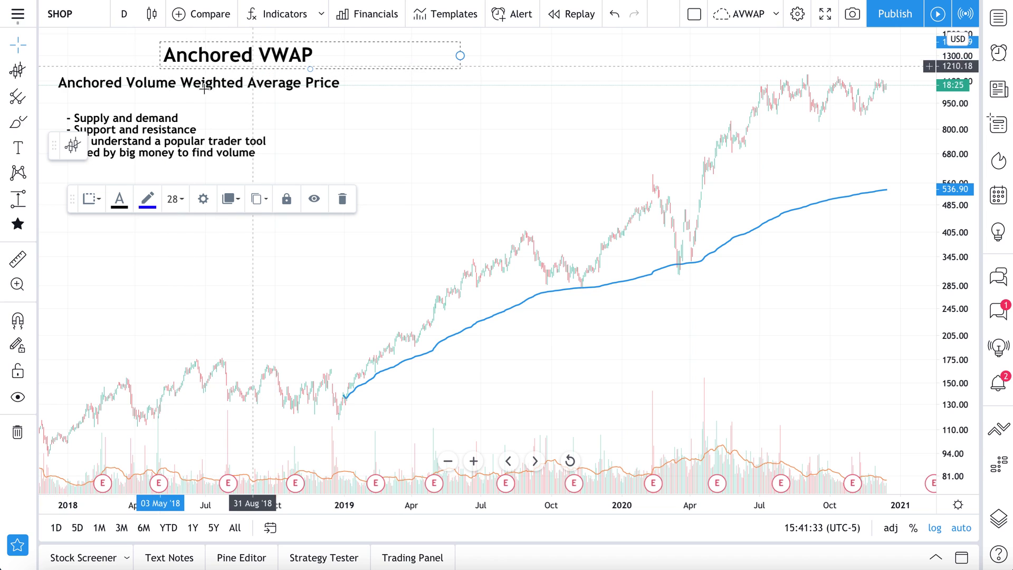
mouse_move(172, 84)
mouse_down()
mouse_move(288, 87)
mouse_move(230, 79)
mouse_up()
click(149, 146)
mouse_move(150, 146)
mouse_down()
mouse_move(263, 133)
mouse_move(245, 132)
mouse_up()
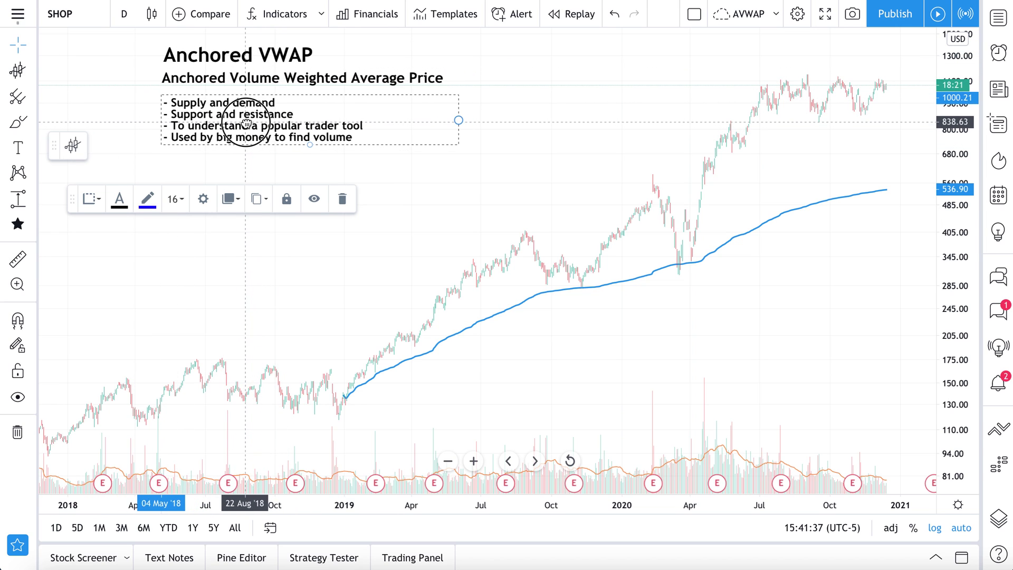
Zoom in on the chart from mid-2018 onward and shift the floating drawing toolbar to line up below the bullet list
scroll(319, 381, up, 2)
scroll(320, 380, up, 1)
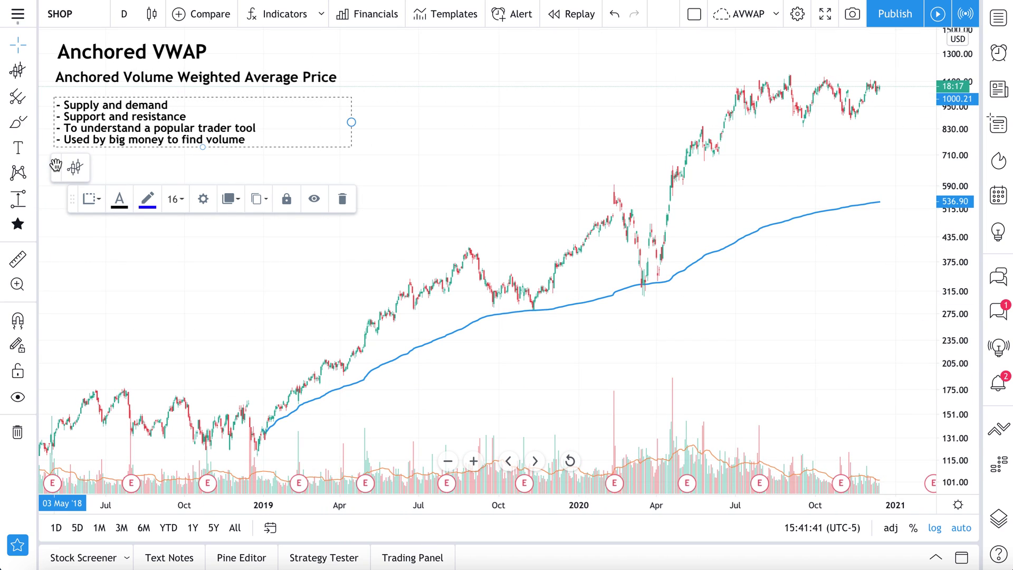
drag(68, 202, 49, 202)
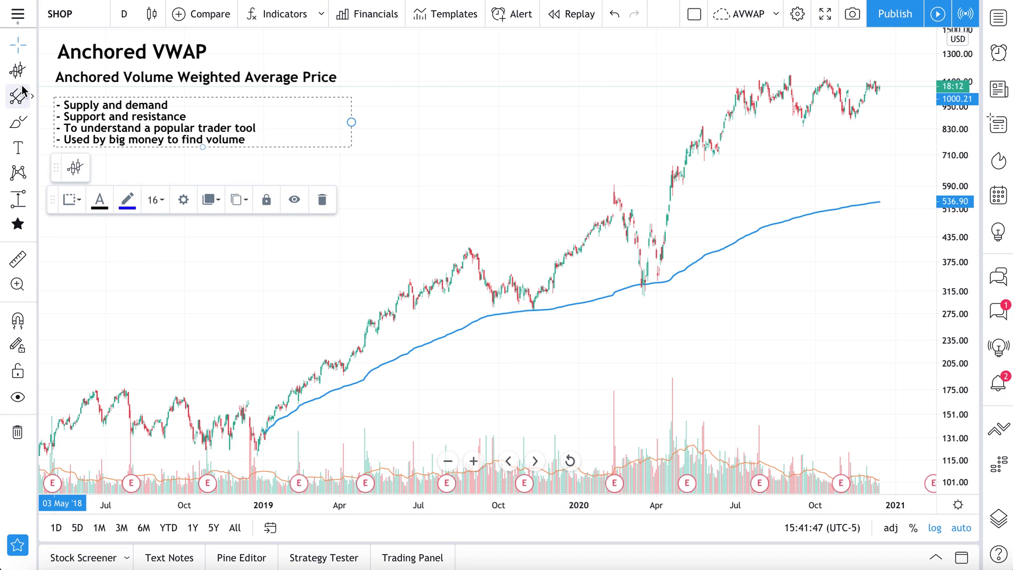
Circle the late December 2018 low with the red brush and add a "2019 start" text label just beside it
click(16, 127)
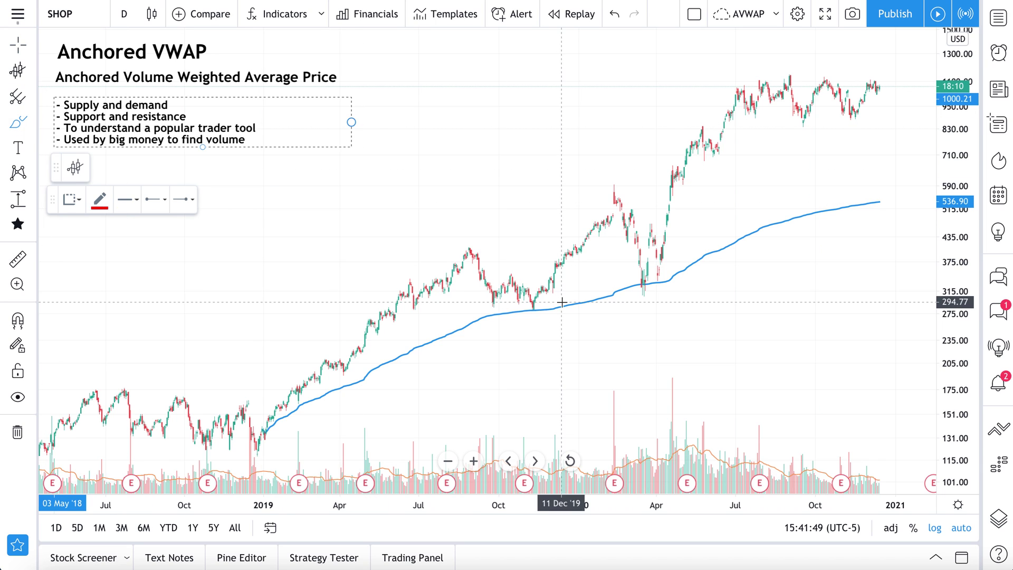
mouse_move(263, 421)
mouse_down()
mouse_move(255, 421)
mouse_move(267, 436)
mouse_move(248, 422)
mouse_move(270, 427)
mouse_up()
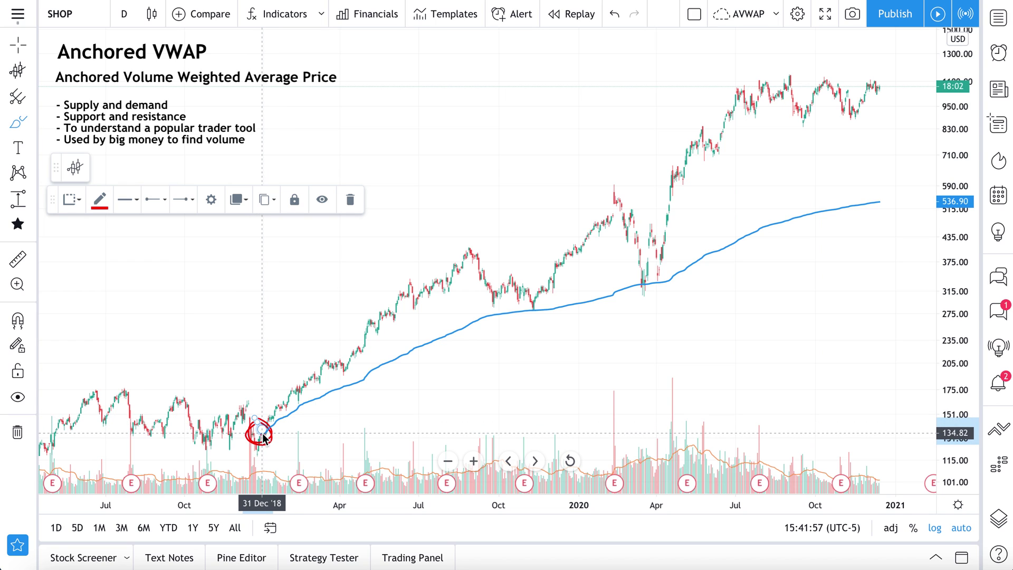
click(17, 148)
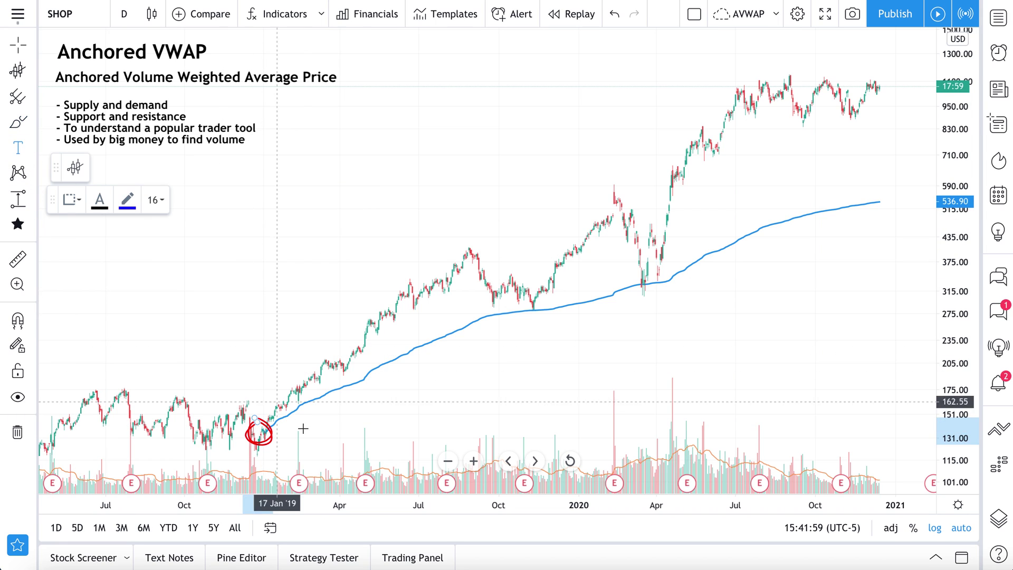
click(283, 436)
text(2019)
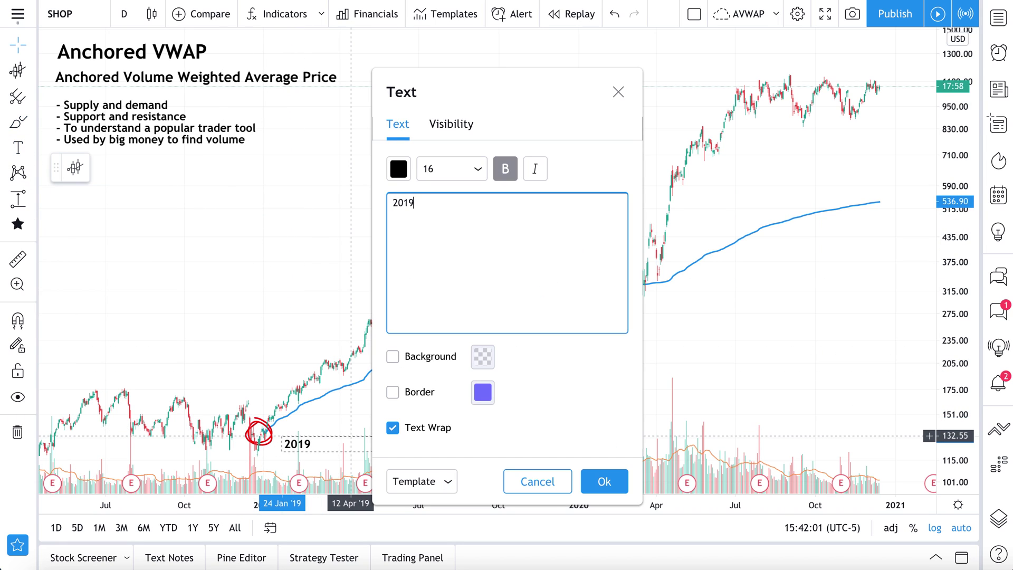
text( start)
click(604, 481)
drag(310, 446, 303, 447)
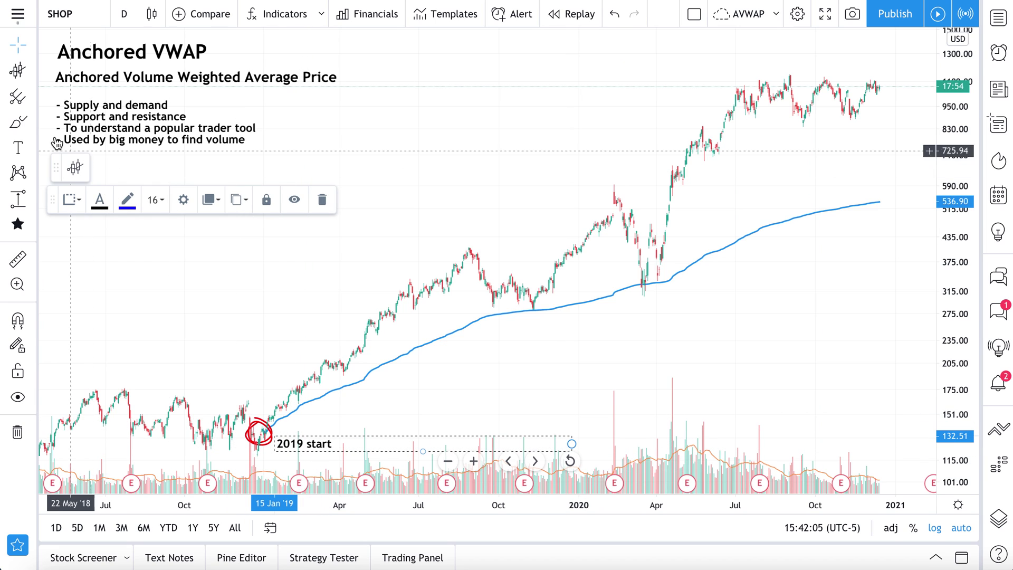
Brush a red arrow down the early 2020 sell-off and circle the March 2020 and November 2019 lows touching the VWAP line
click(20, 123)
mouse_move(621, 194)
mouse_down()
mouse_move(645, 255)
mouse_move(652, 240)
mouse_up()
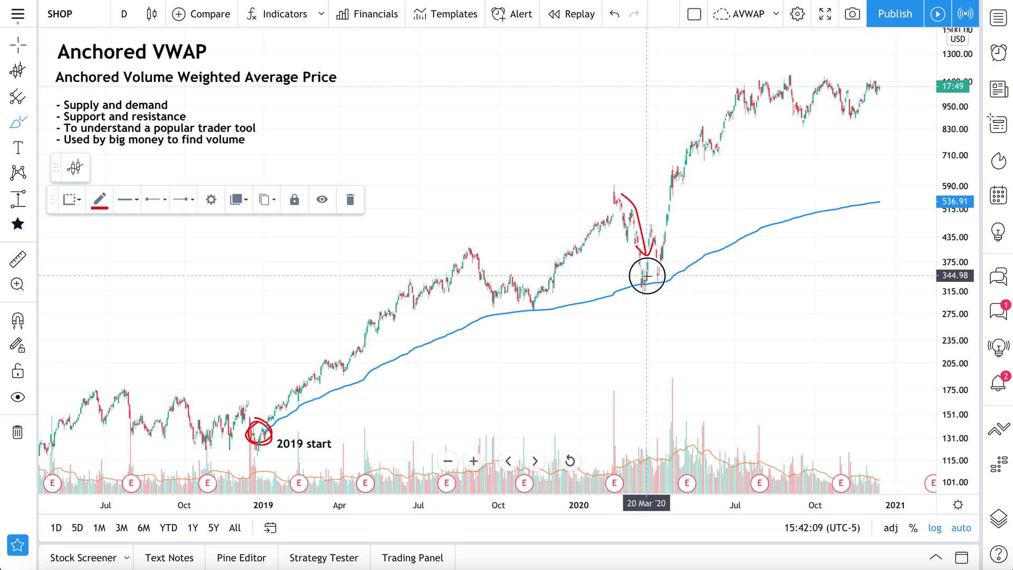
drag(640, 298, 651, 265)
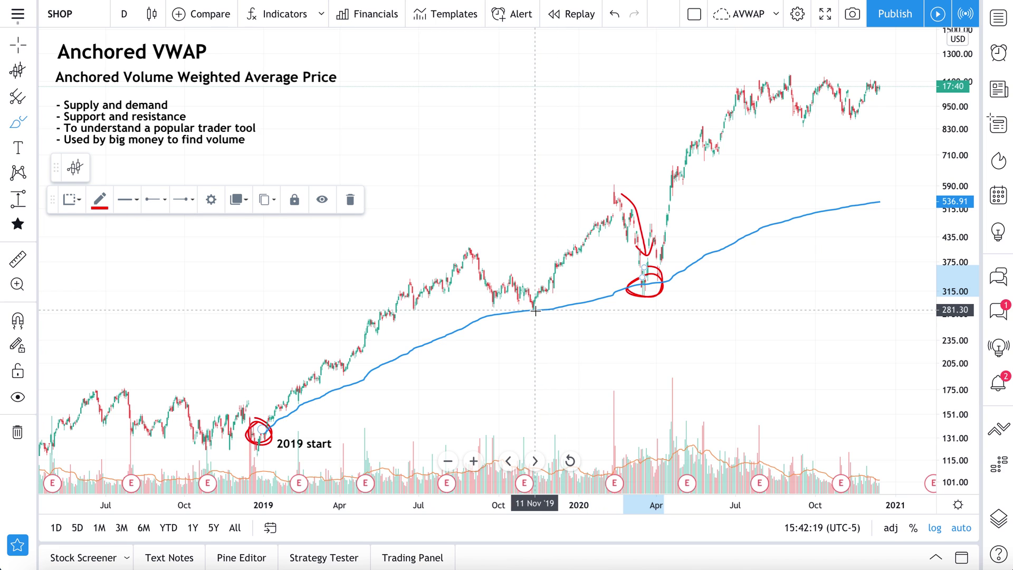
mouse_move(536, 301)
mouse_down()
mouse_move(520, 316)
mouse_move(543, 327)
mouse_move(556, 308)
mouse_move(542, 308)
mouse_up()
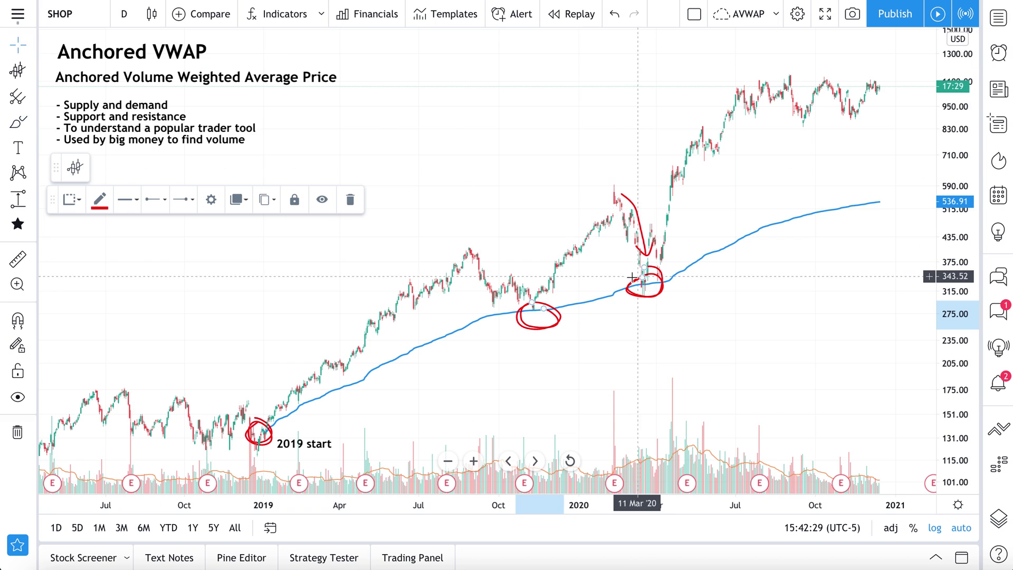
Delete the red circles at the November 2019 and March 2020 lows and the red arrow along the 2020 sell-off
key(Delete)
click(548, 313)
key(Delete)
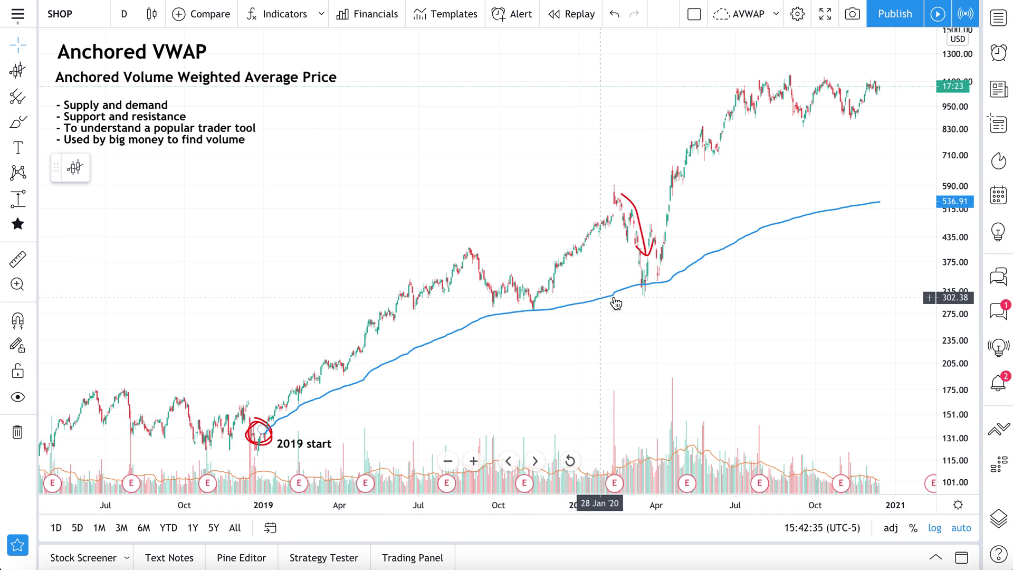
click(645, 222)
key(Delete)
click(643, 256)
key(Delete)
click(17, 123)
mouse_move(68, 131)
mouse_down()
mouse_move(223, 129)
mouse_move(153, 117)
mouse_move(68, 123)
mouse_move(95, 140)
mouse_move(255, 142)
mouse_move(215, 113)
mouse_up()
key(ctrl+z)
key(ctrl+z)
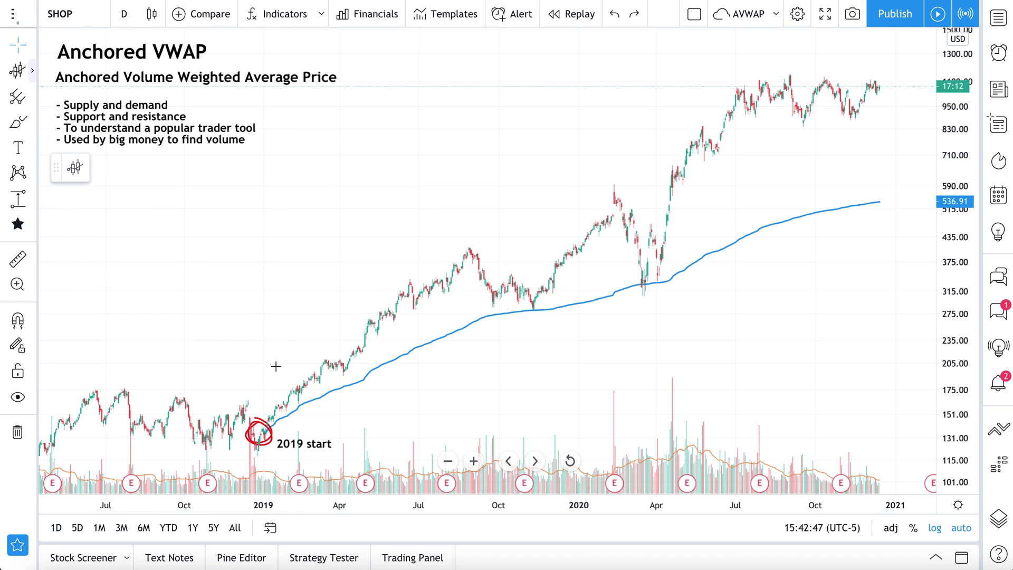
Delete the "2019 start" label and the red circle around the December 2018 low
click(270, 435)
key(Delete)
click(259, 426)
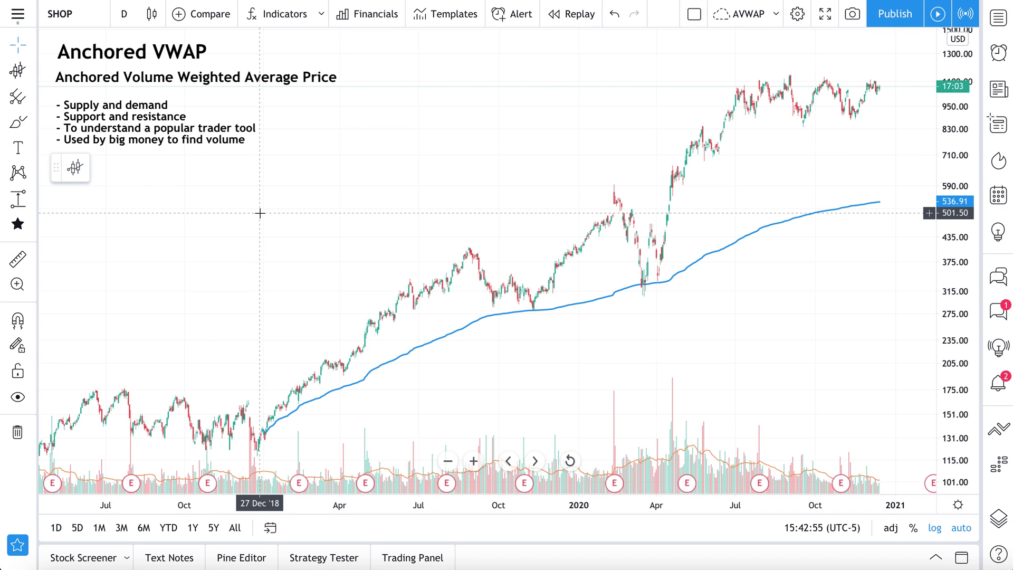
Switch the chart to the 1 week interval and move the bullet list and title to the empty area above the 2015–2016 candles
click(124, 14)
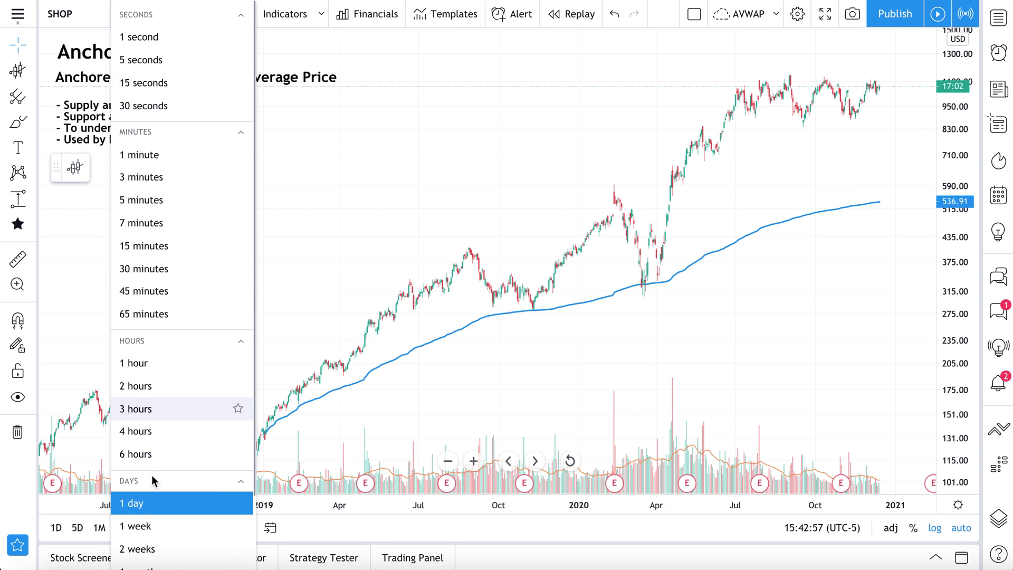
click(139, 526)
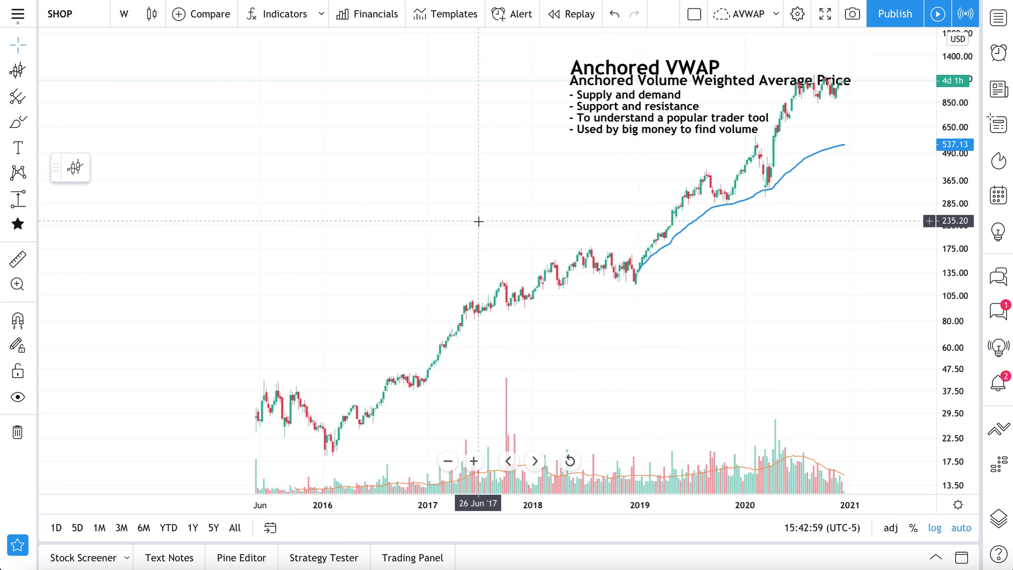
drag(522, 133, 123, 146)
click(575, 72)
drag(575, 72, 171, 72)
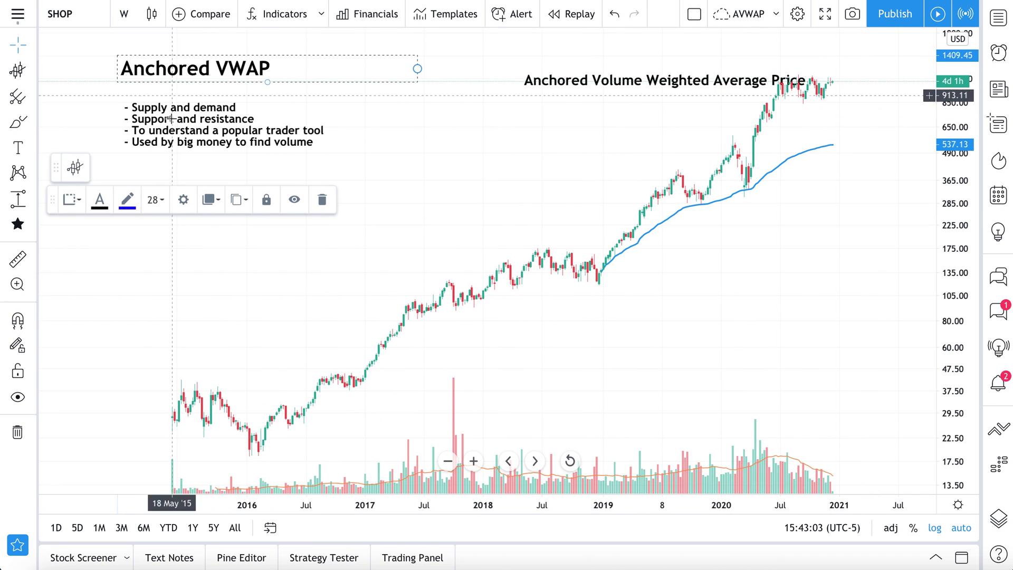
click(18, 122)
drag(134, 154, 299, 154)
key(ctrl+z)
Move the subtitle between the title and the bullet list and align the bullet list closely beneath it
click(17, 46)
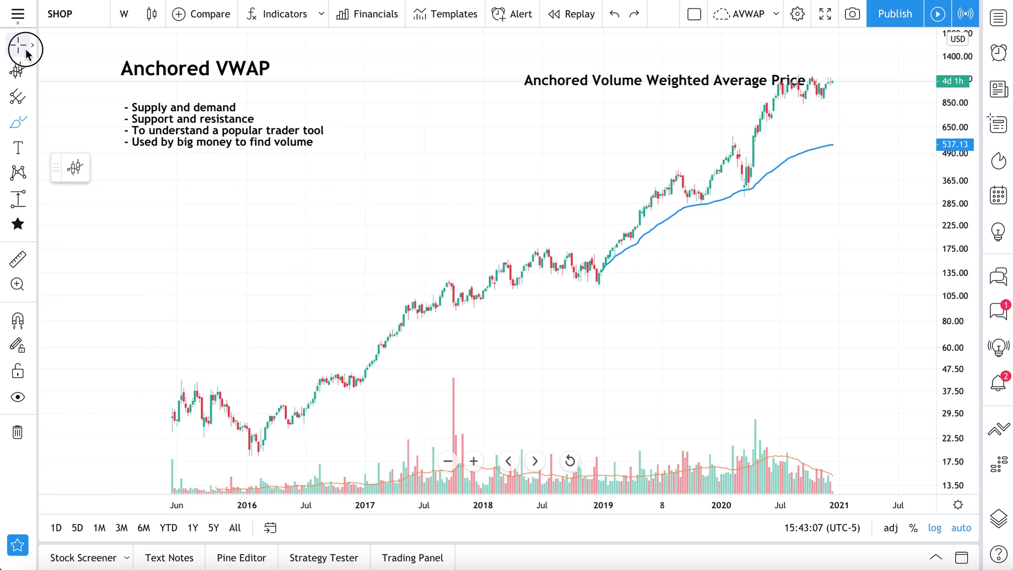
click(569, 85)
drag(570, 85, 162, 120)
click(166, 119)
click(355, 33)
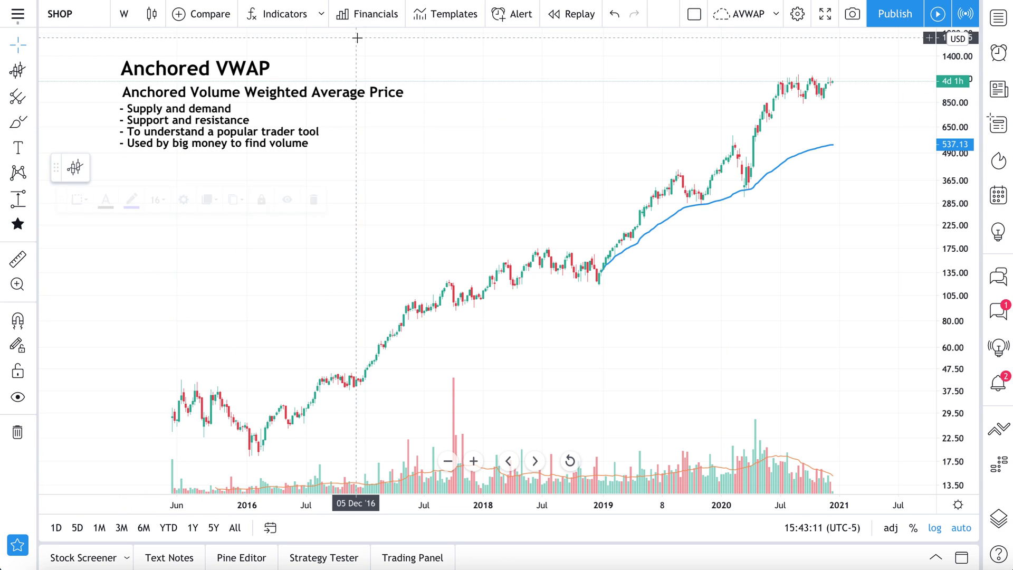
scroll(420, 238, down, 1)
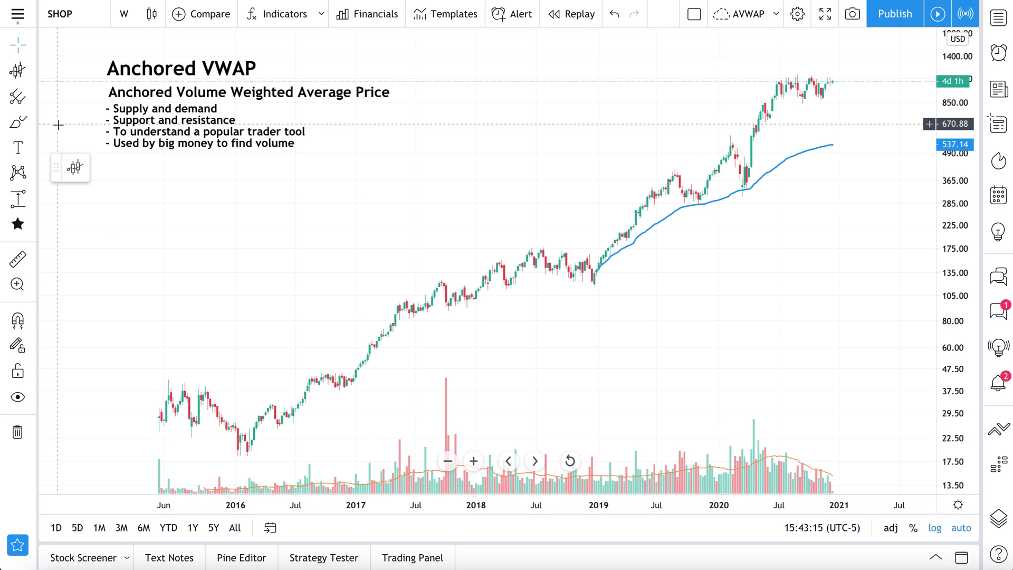
Place an Anchored VWAP at 27 December 2016, where the price begins its 2017 climb
click(23, 127)
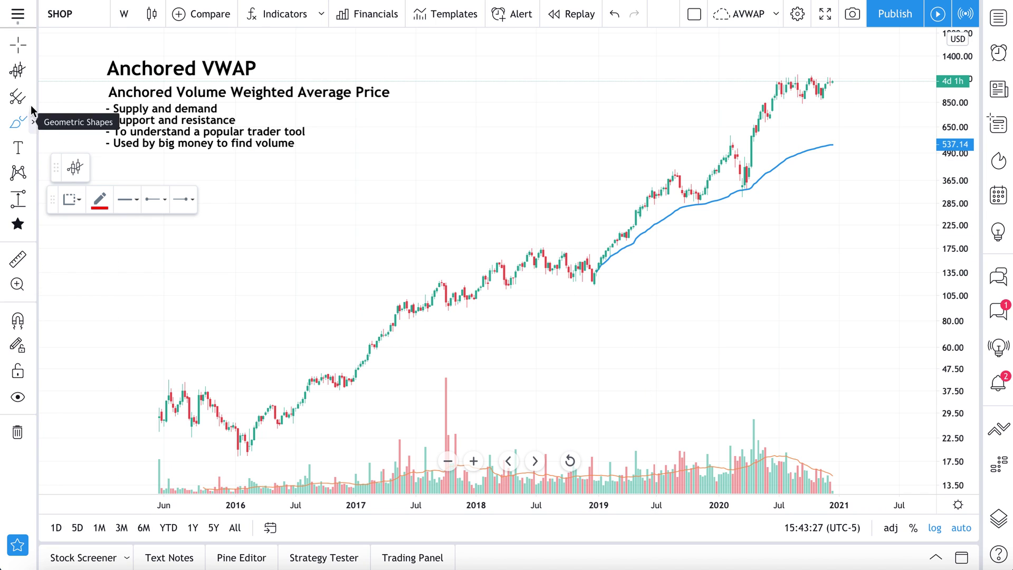
click(32, 71)
click(94, 154)
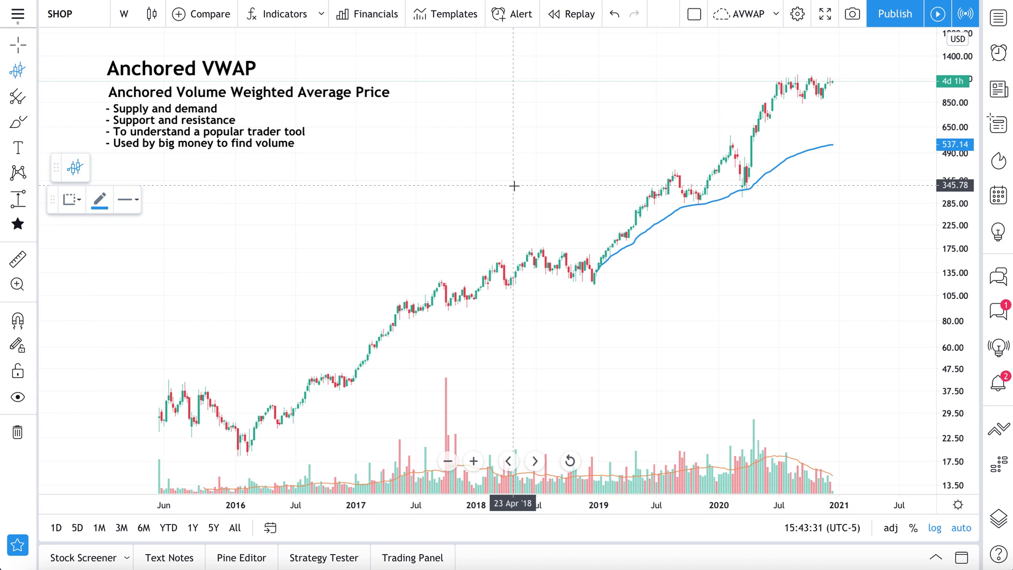
scroll(467, 256, down, 1)
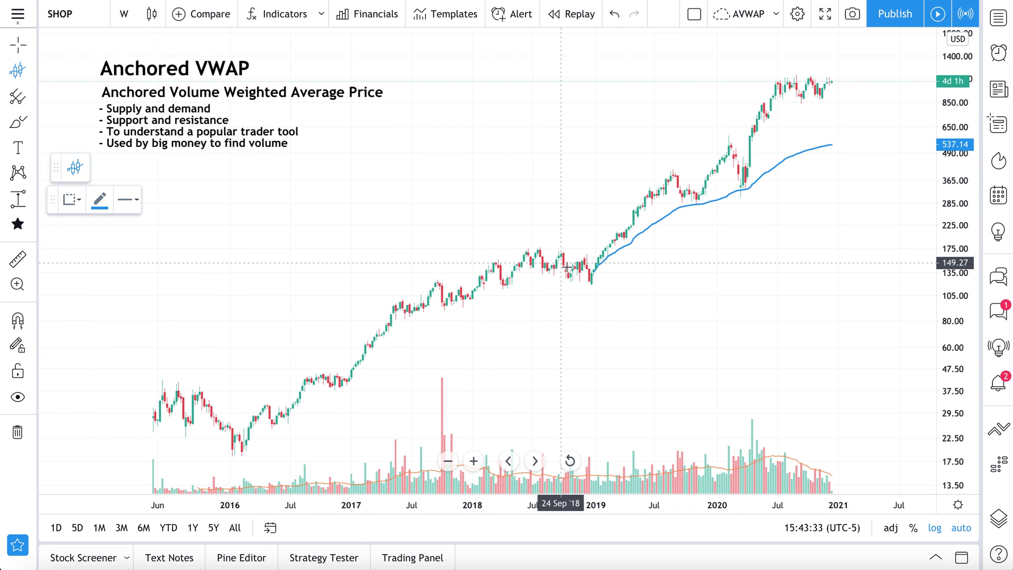
click(349, 377)
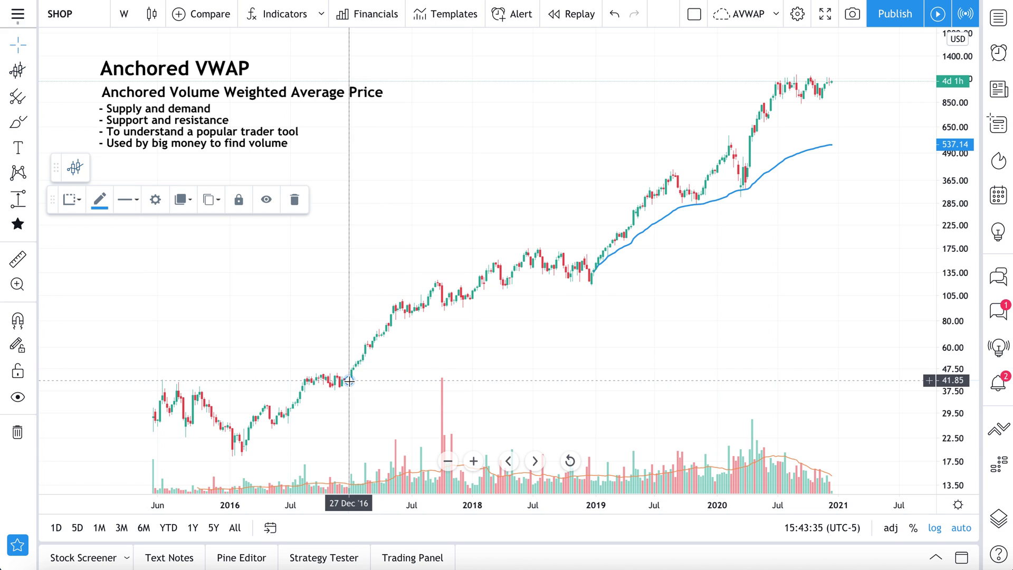
Add Anchored VWAPs at the 16 July 2018 high and the 24 December 2018 low
click(18, 70)
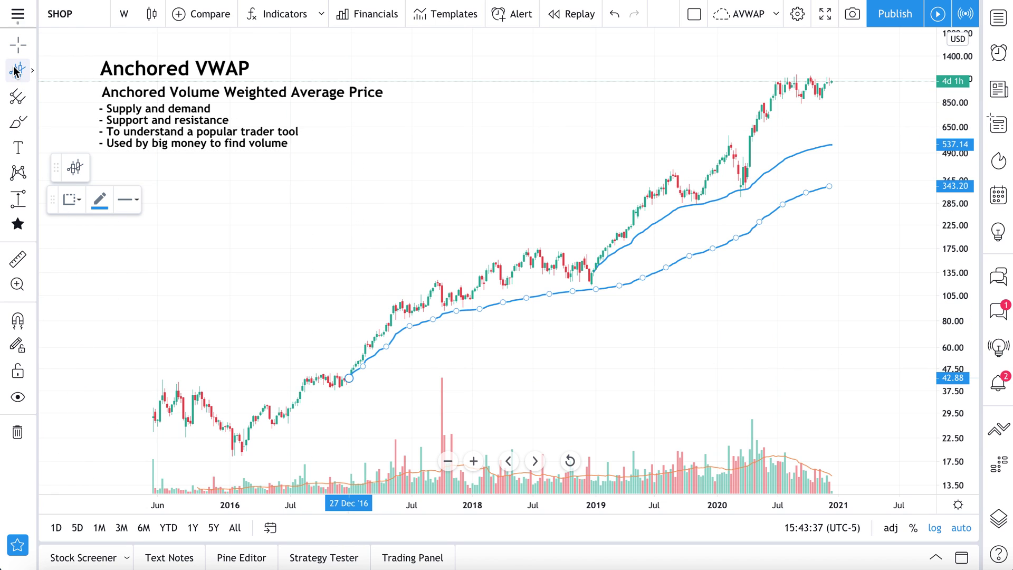
click(538, 250)
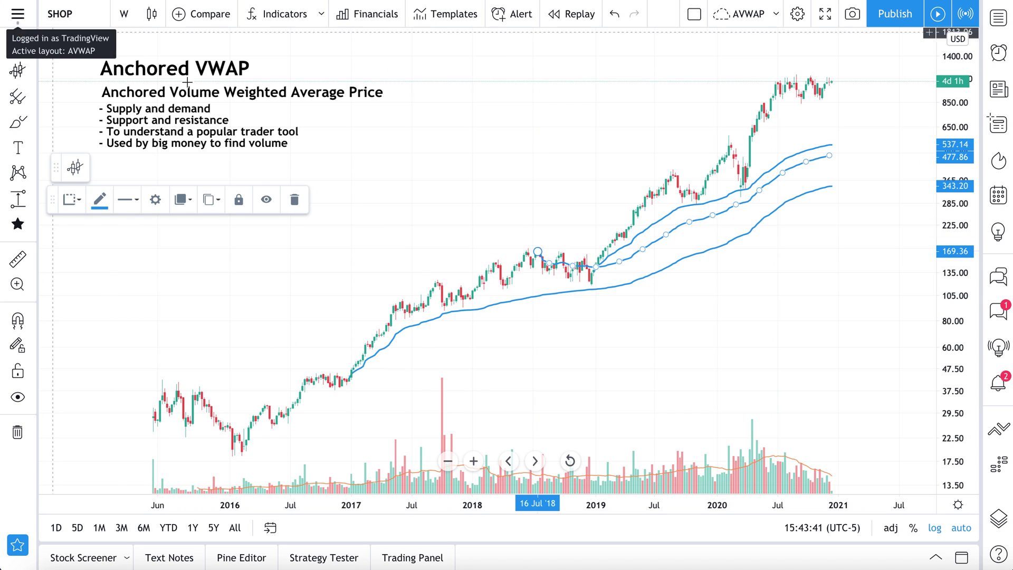
click(17, 74)
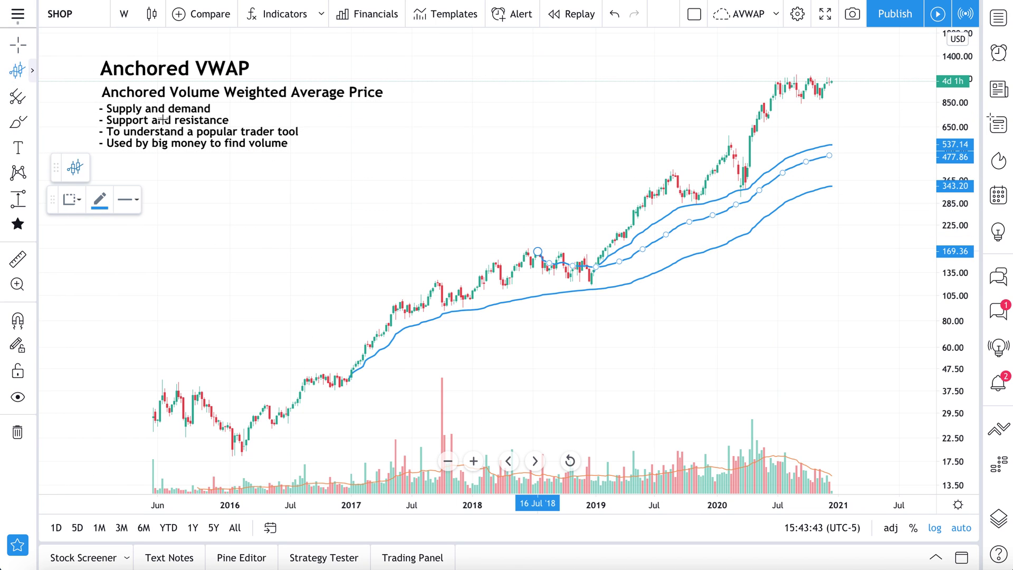
click(592, 284)
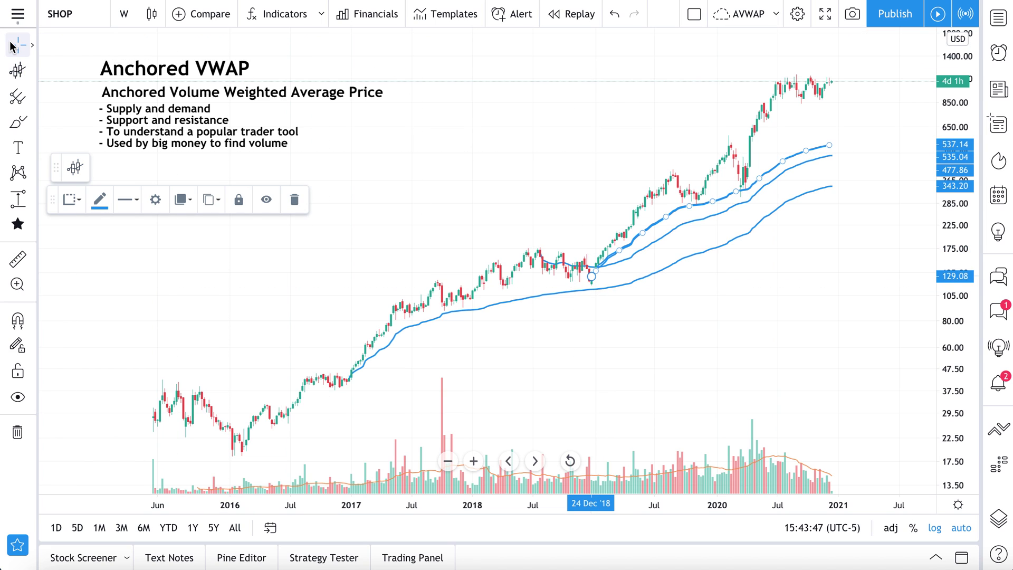
Place an Anchored VWAP on the first weekly candle, 18 May 2015
click(18, 120)
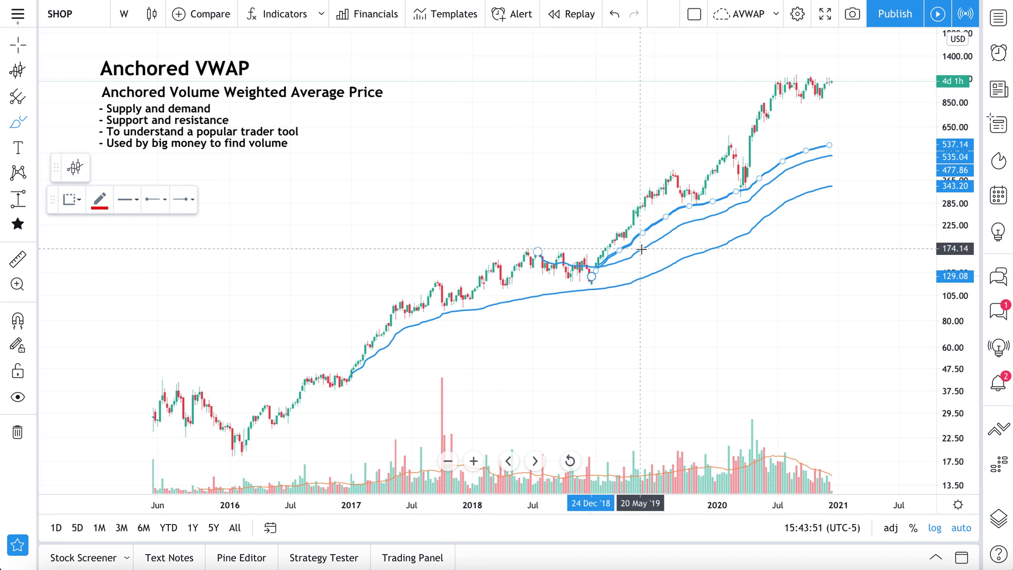
click(31, 94)
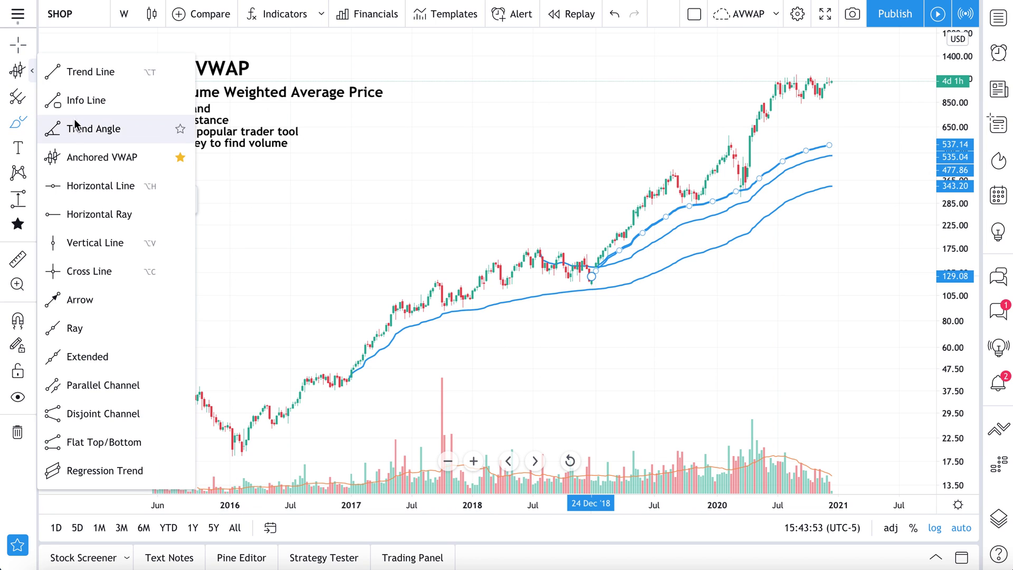
click(85, 164)
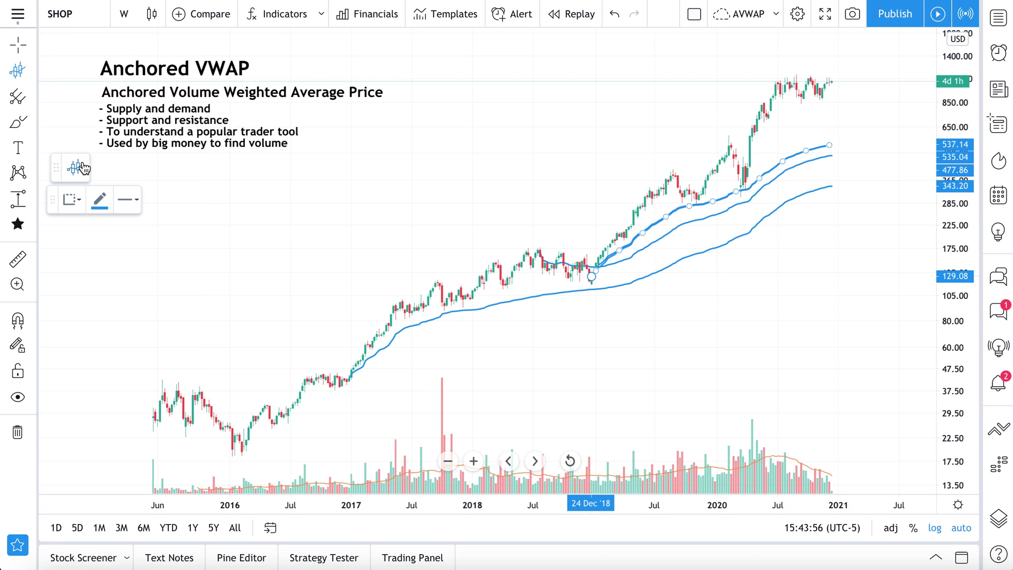
click(153, 418)
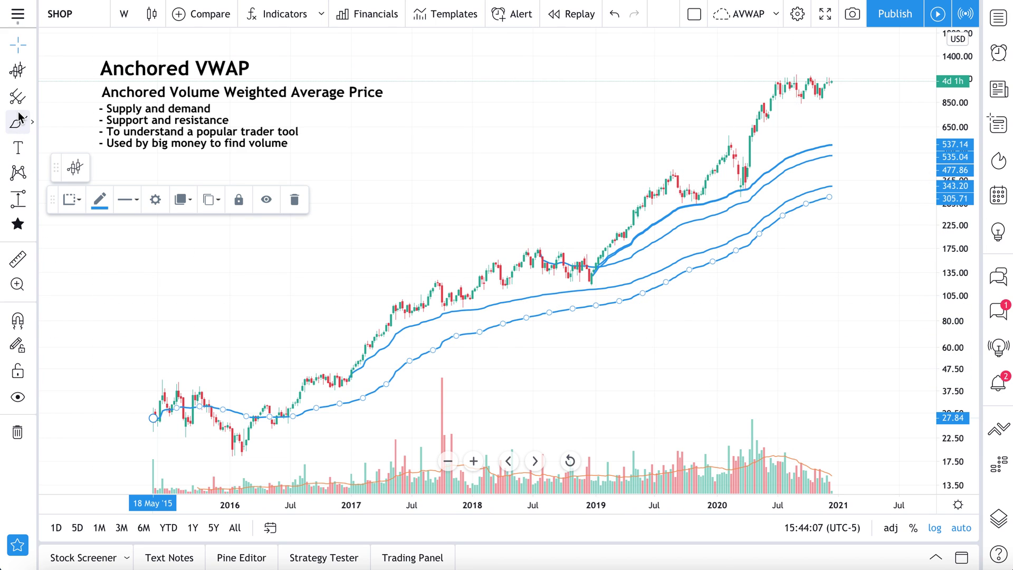
Add another Anchored VWAP at 27 December 2016 and one at 22 August 2016
click(33, 73)
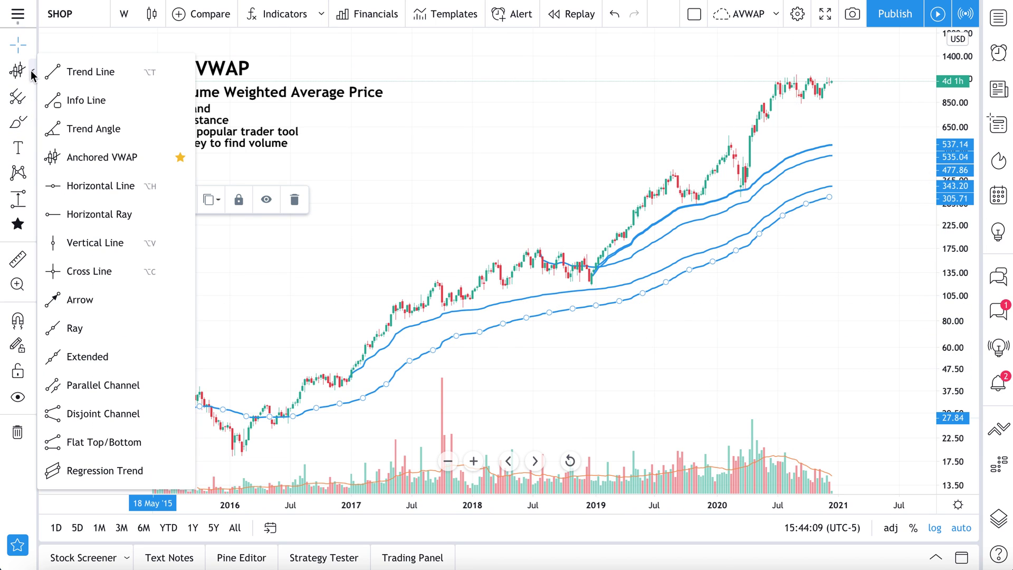
click(79, 158)
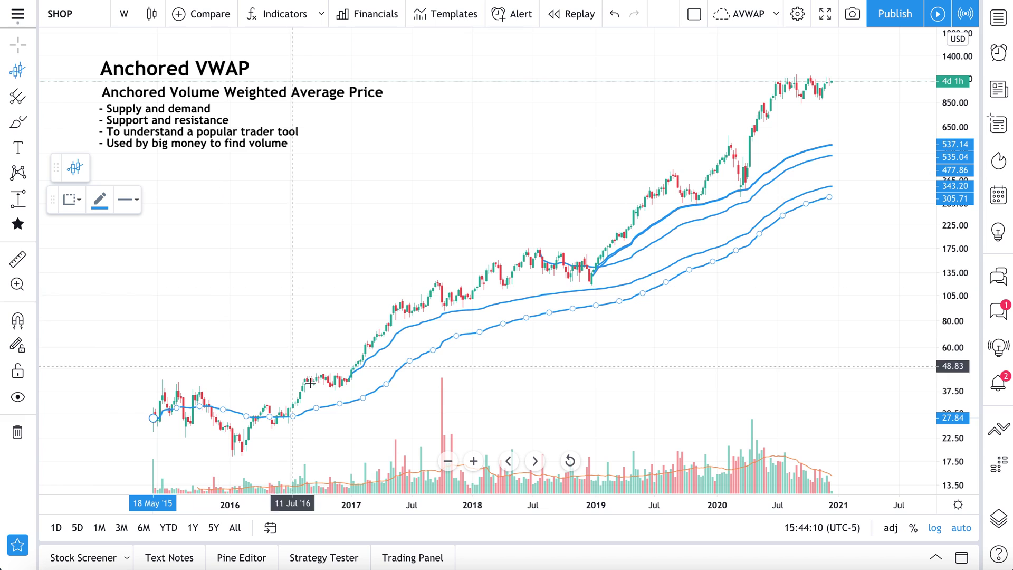
click(349, 379)
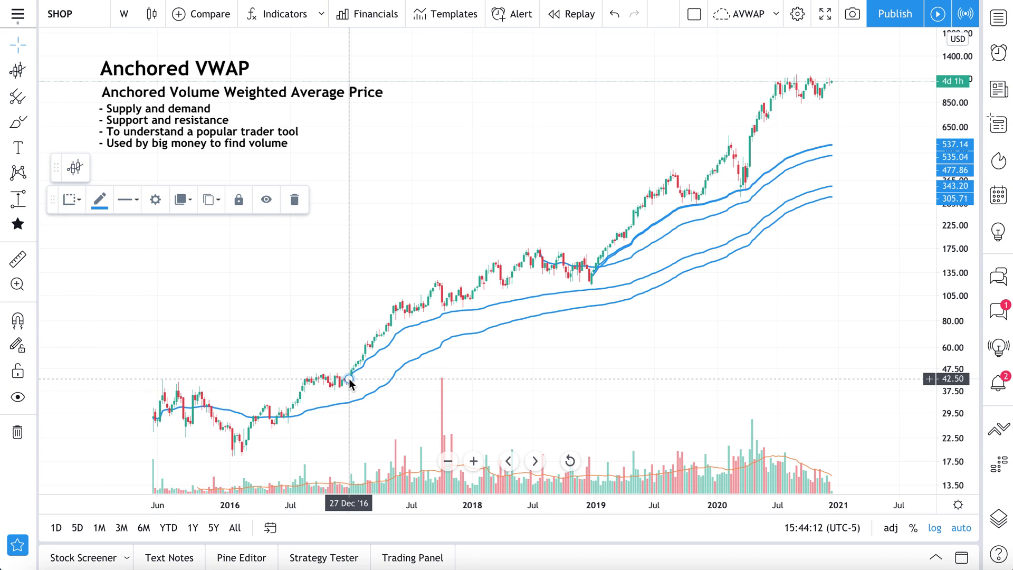
click(26, 77)
click(307, 379)
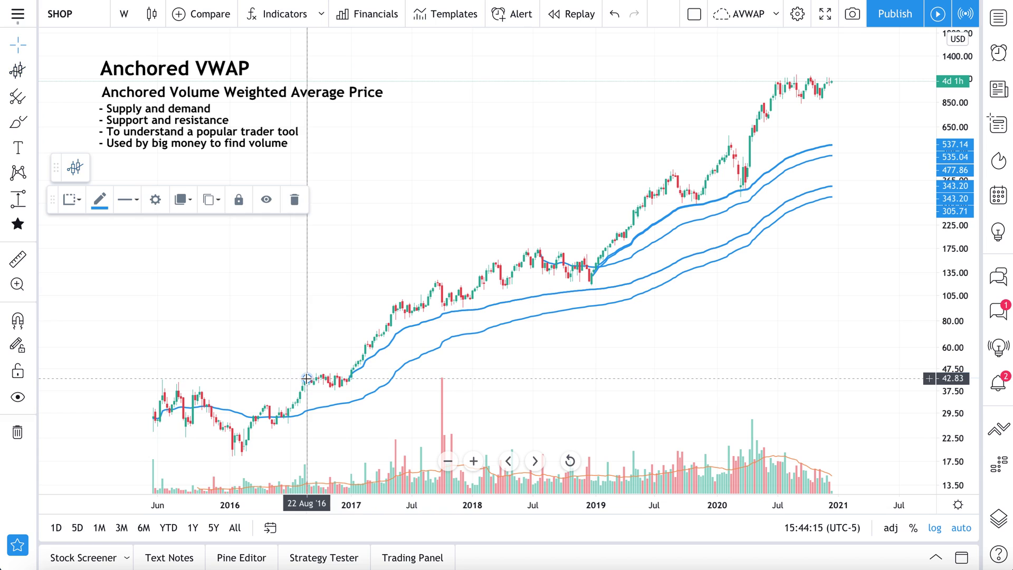
Try an Anchored VWAP at the 16 February 2016 low and undo its placement
click(20, 77)
click(245, 451)
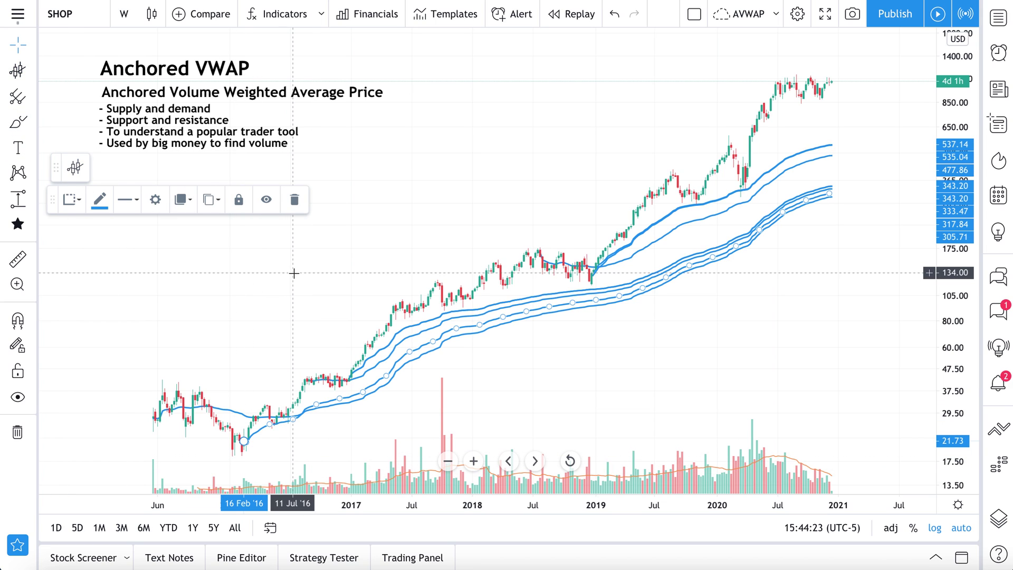
key(ctrl+z)
key(ctrl+z)
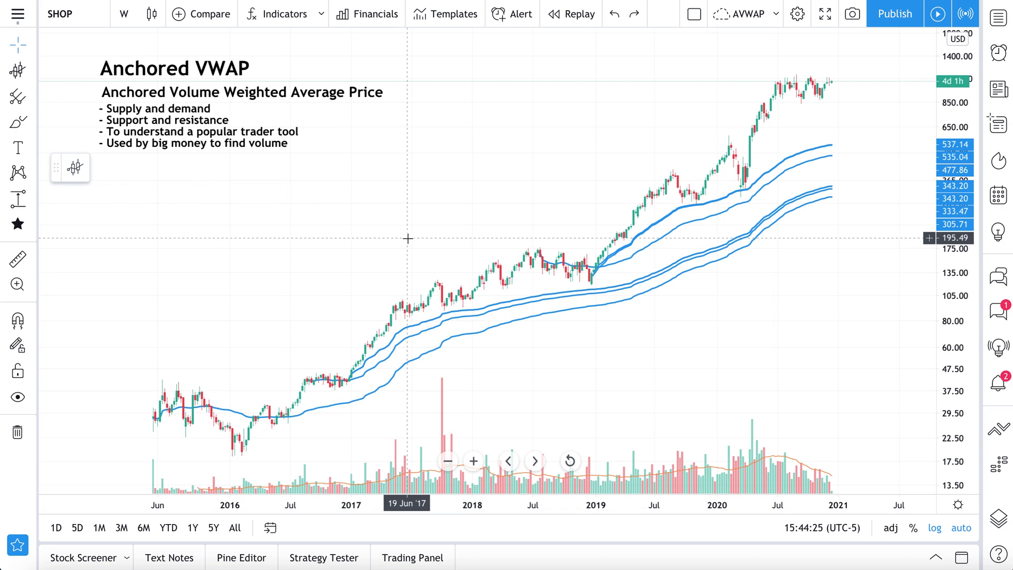
Delete all the Anchored VWAP lines from the weekly SHOP chart
click(30, 45)
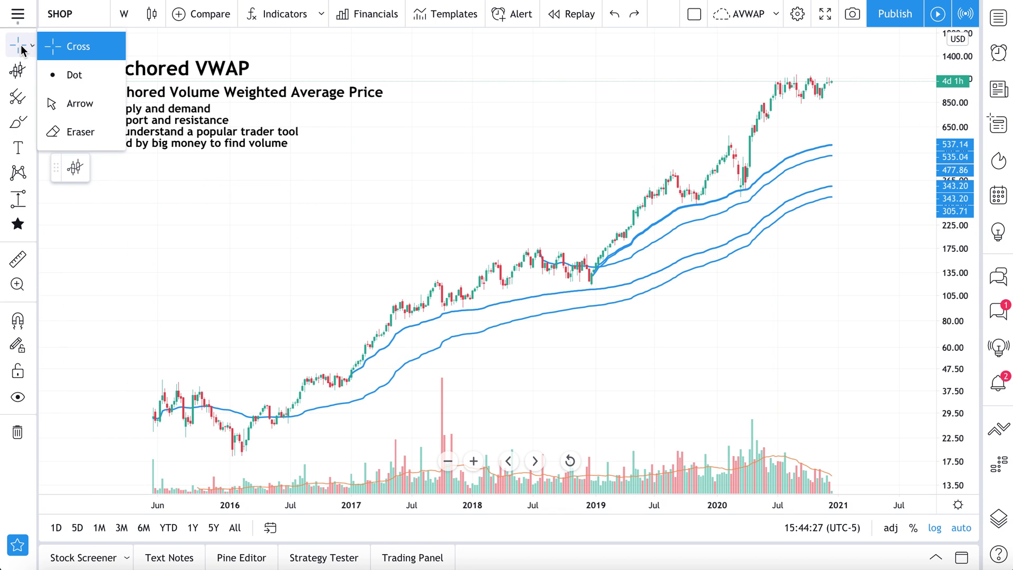
click(729, 197)
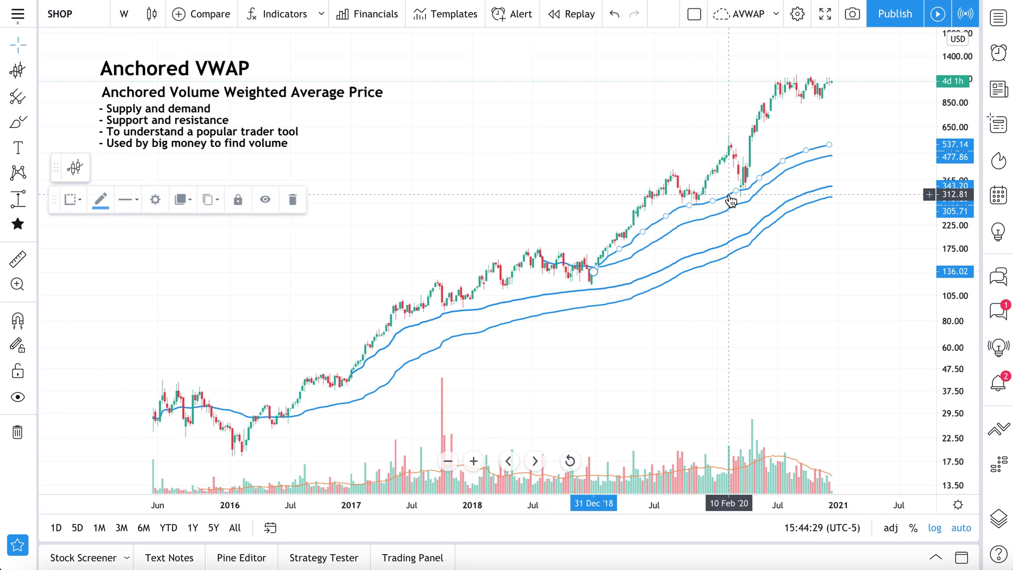
key(Delete)
click(729, 212)
key(Delete)
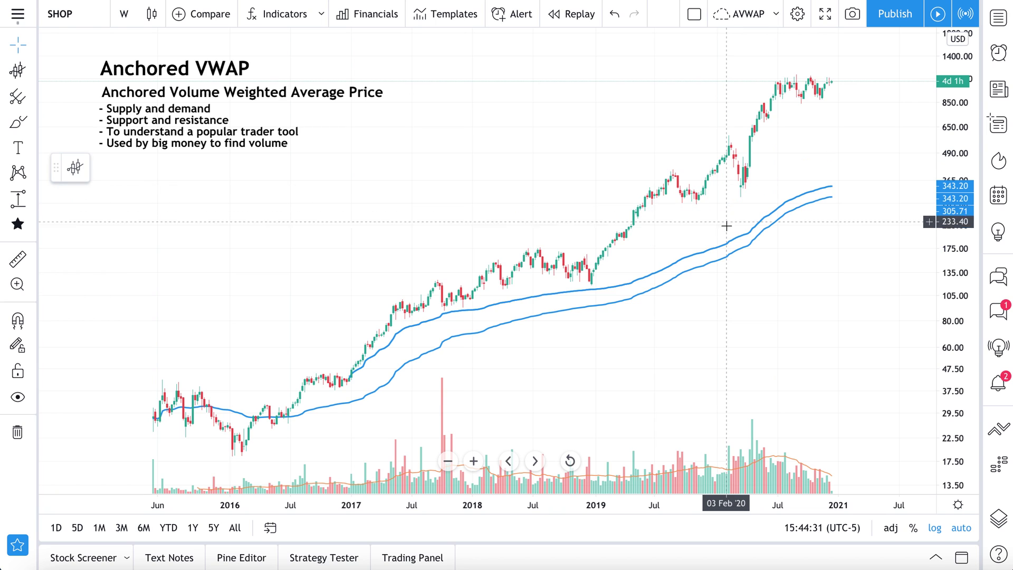
click(722, 251)
key(Escape)
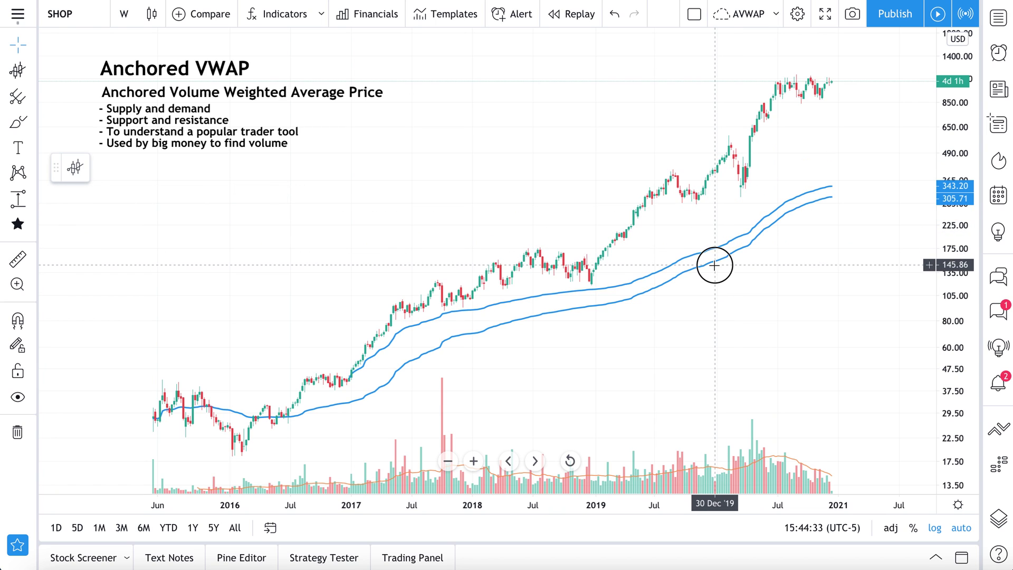
click(714, 264)
key(Delete)
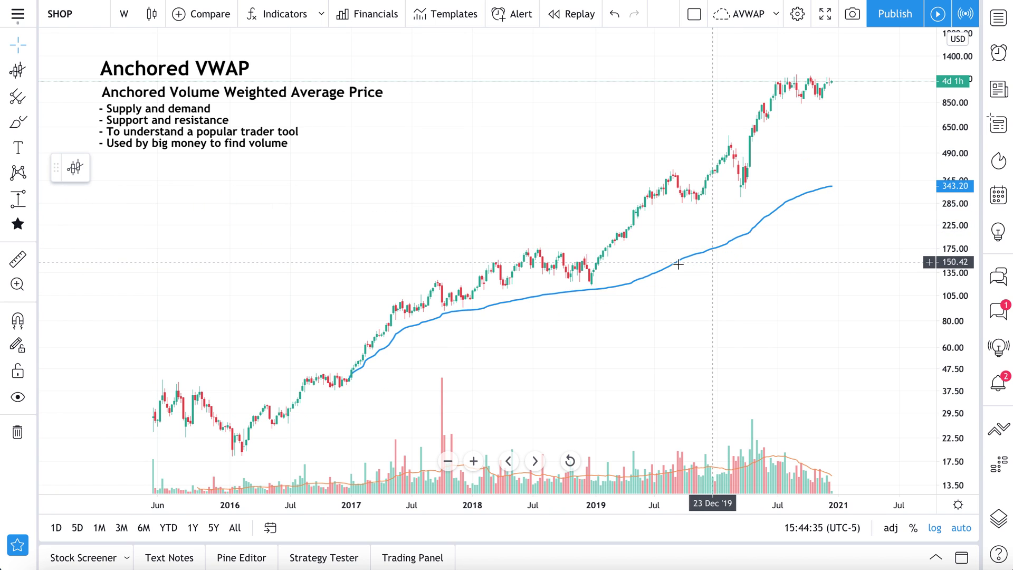
click(603, 291)
key(Delete)
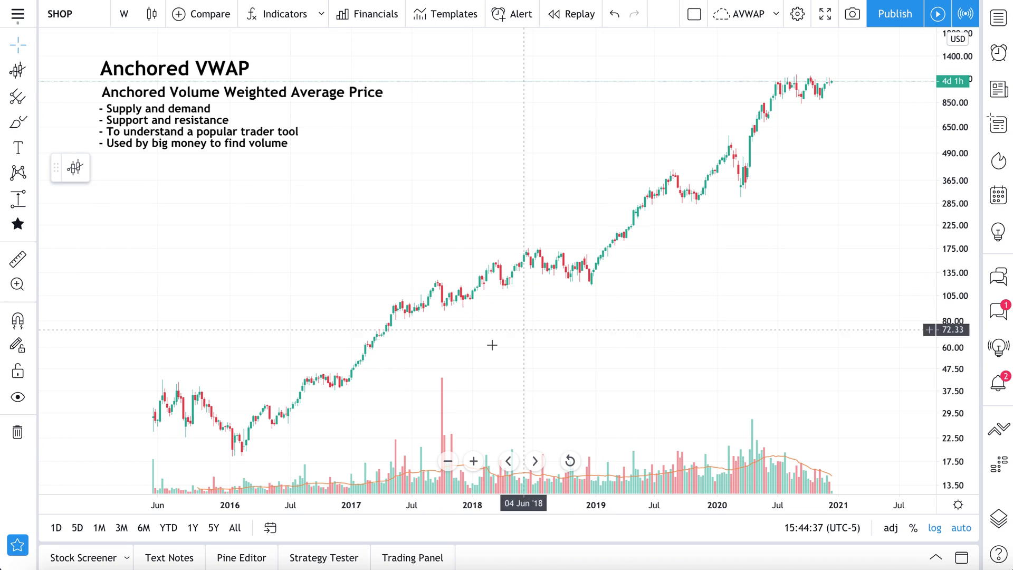
Place a single Anchored VWAP at the 24 December 2018 low on the weekly SHOP chart
scroll(454, 359, up, 1)
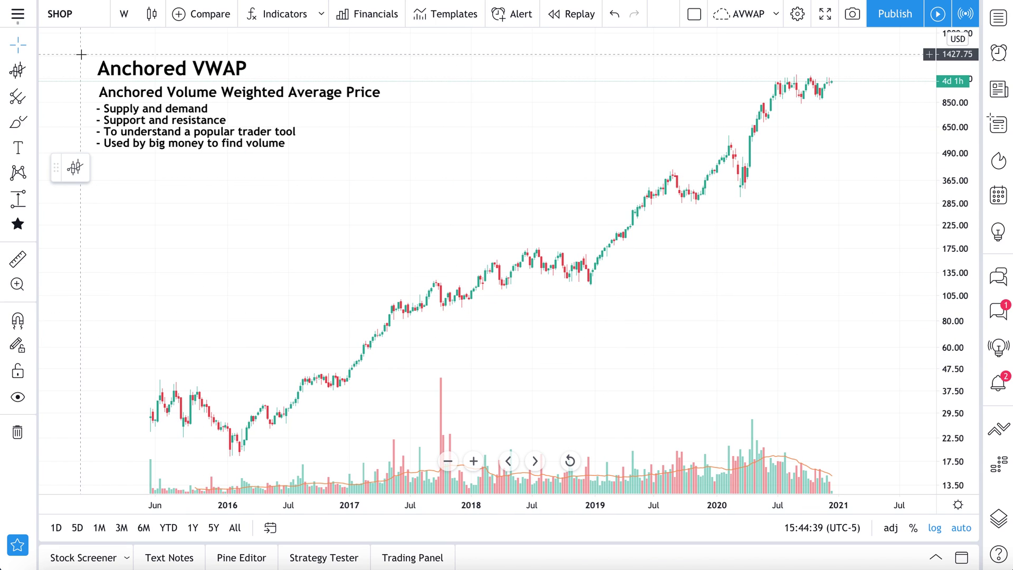
click(33, 73)
click(79, 157)
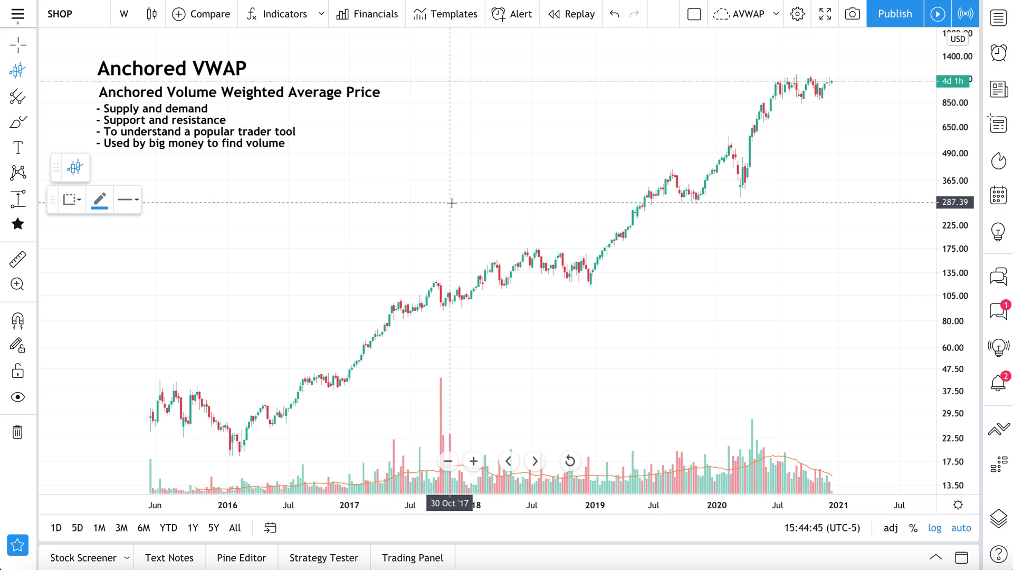
click(591, 275)
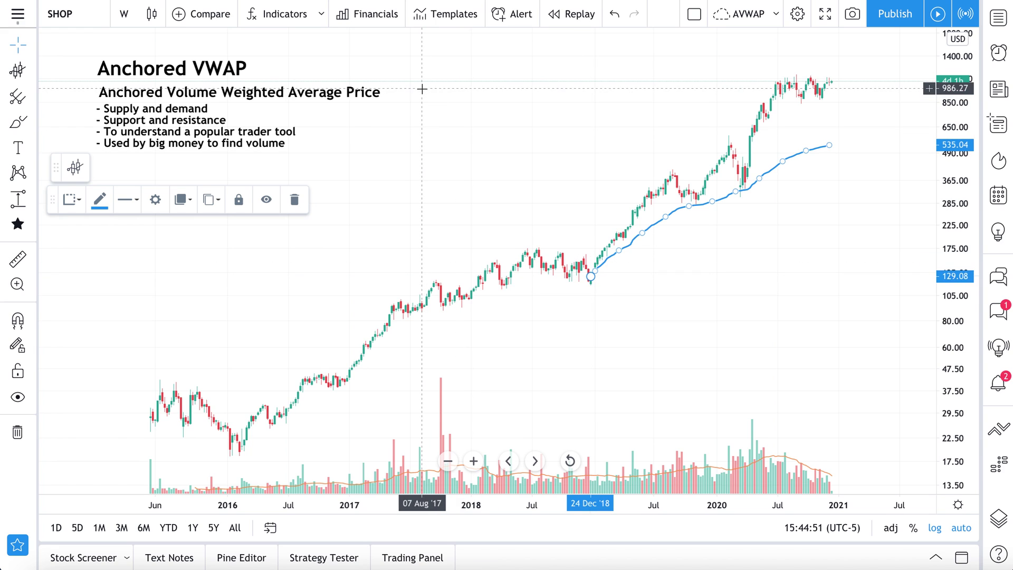
Circle the VWAP's December 2018 anchor point with the red brush and undo the circle
click(9, 125)
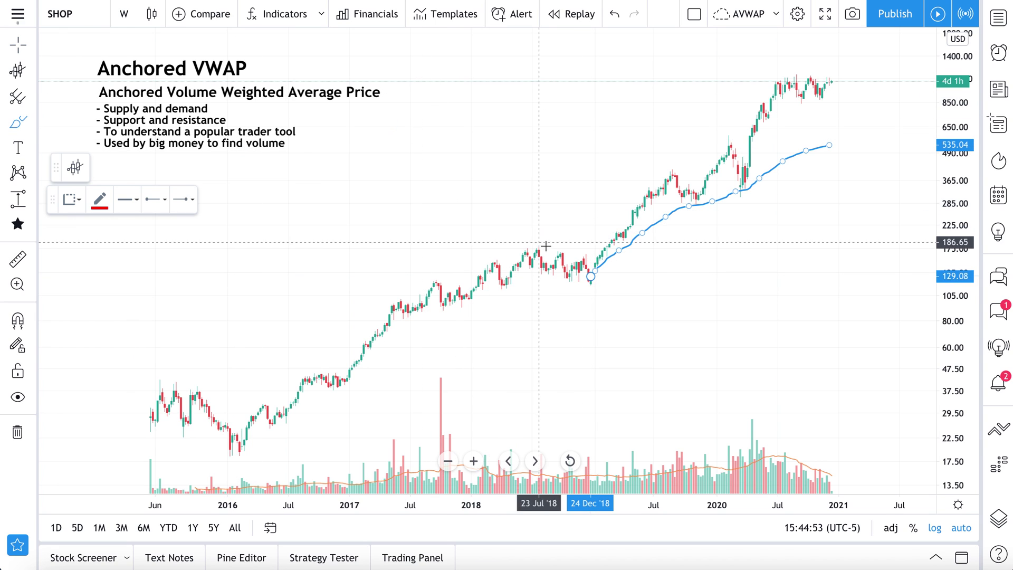
mouse_move(588, 263)
mouse_down()
mouse_move(565, 289)
mouse_move(591, 260)
mouse_move(606, 305)
mouse_move(578, 260)
mouse_up()
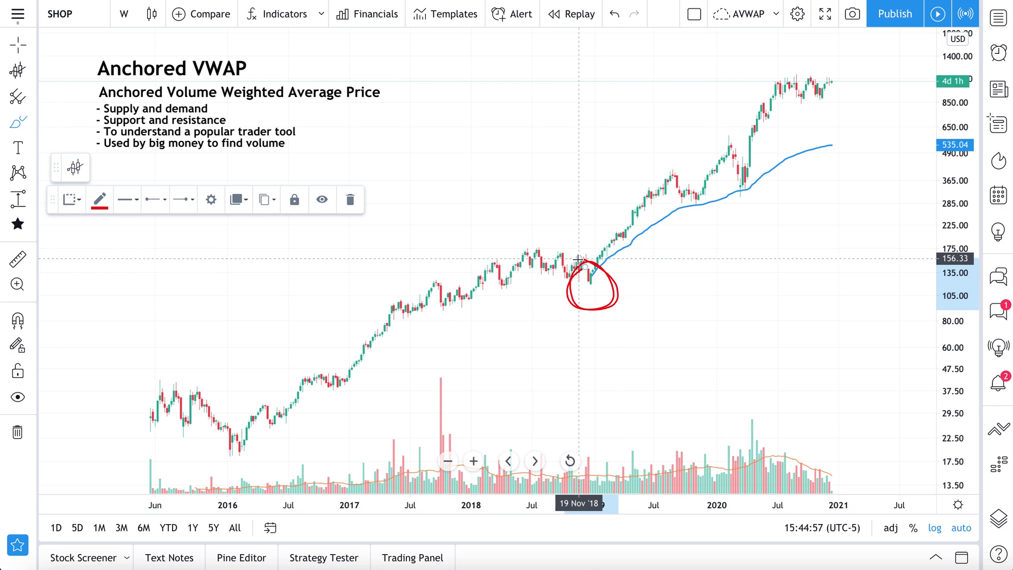
key(ctrl+z)
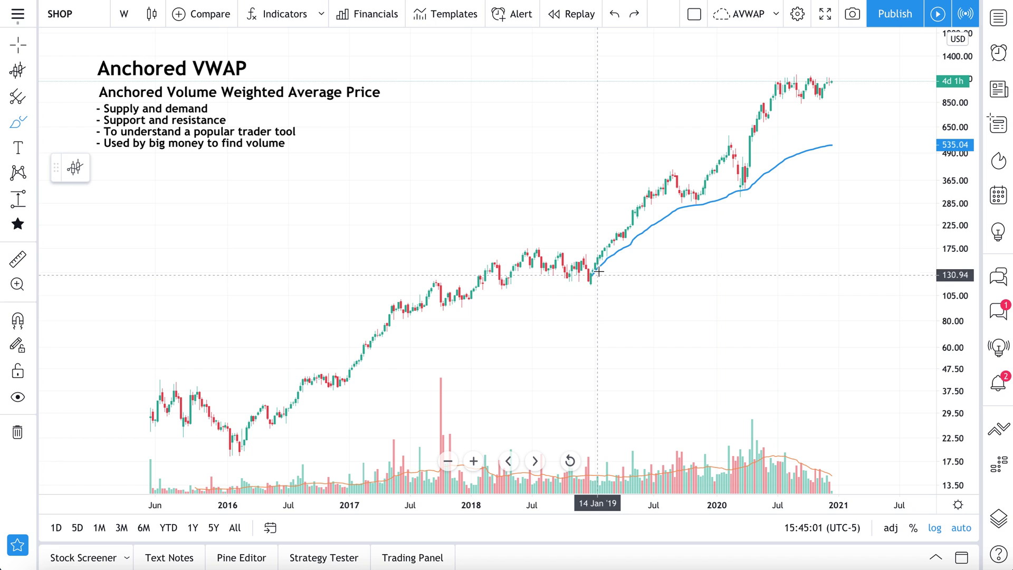
Circle the late-2019 and spring-2020 pullbacks to the VWAP line in red and undo both circles
mouse_move(687, 191)
mouse_down()
mouse_move(666, 193)
mouse_move(728, 205)
mouse_up()
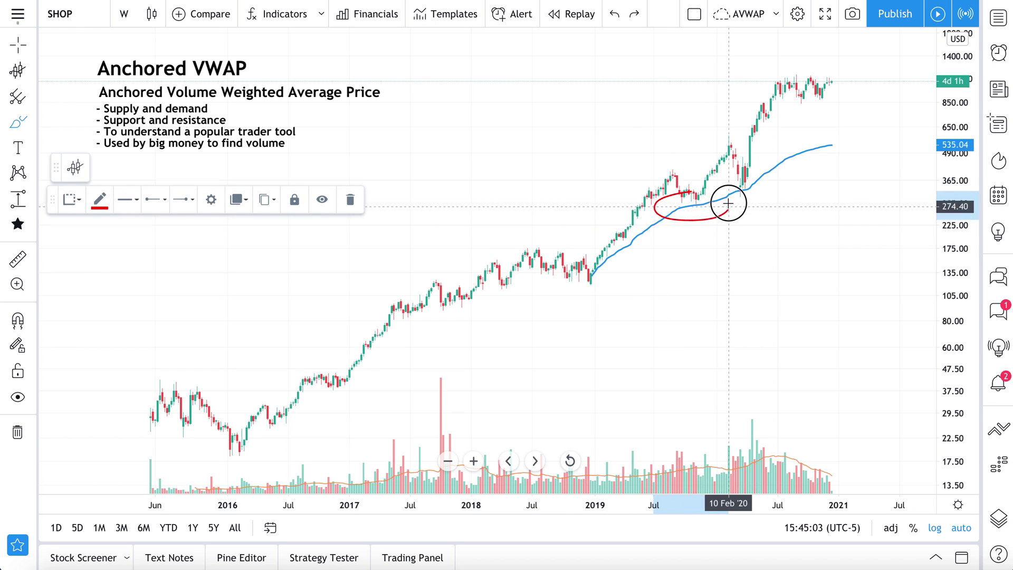
mouse_move(759, 167)
mouse_down()
mouse_move(728, 176)
mouse_move(758, 166)
mouse_up()
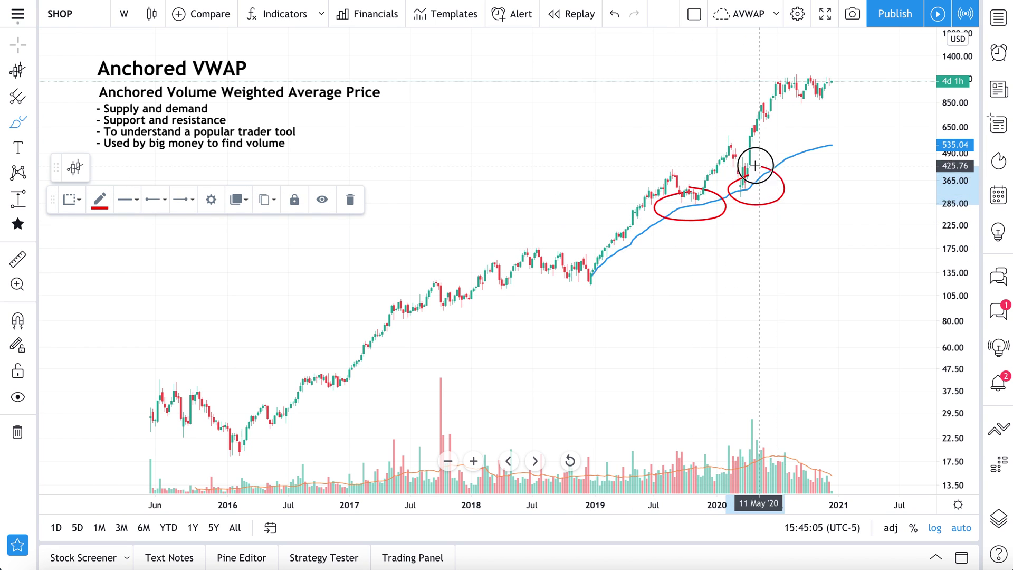
key(ctrl+z)
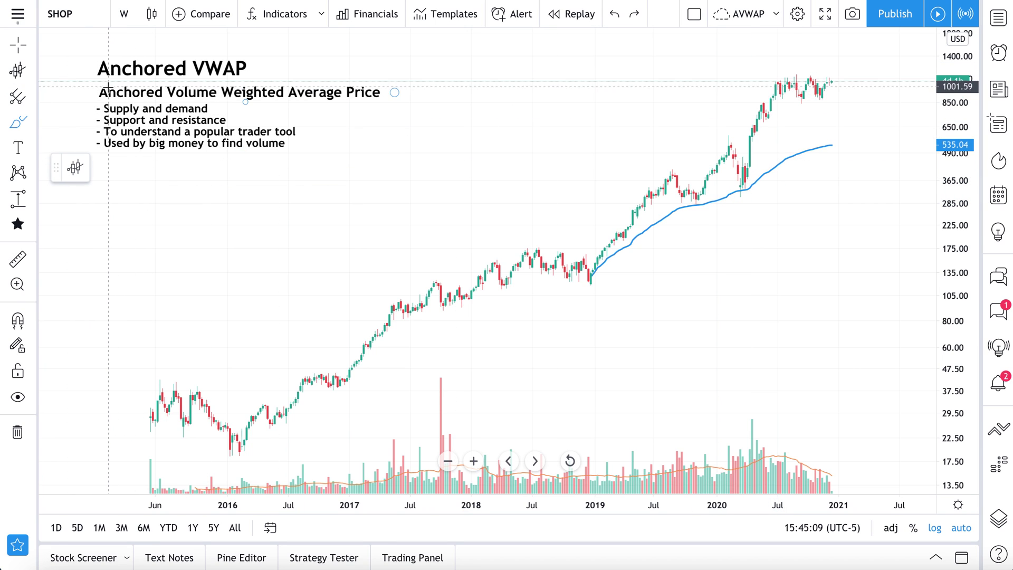
Outline the "Anchored VWAP" title with red brush strokes, and underline the subtitle below it but undo that underline
drag(90, 83, 257, 78)
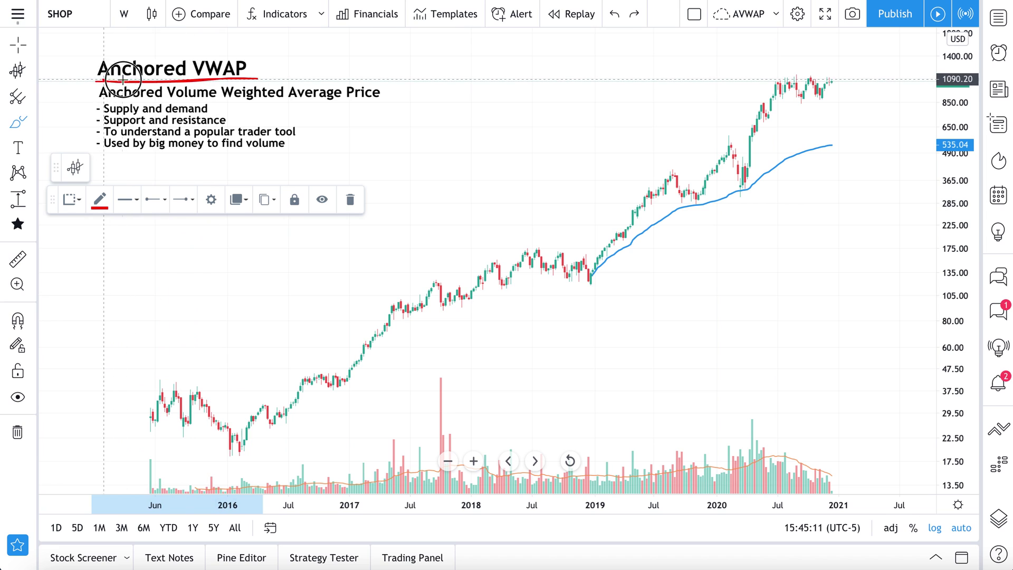
drag(92, 51, 91, 85)
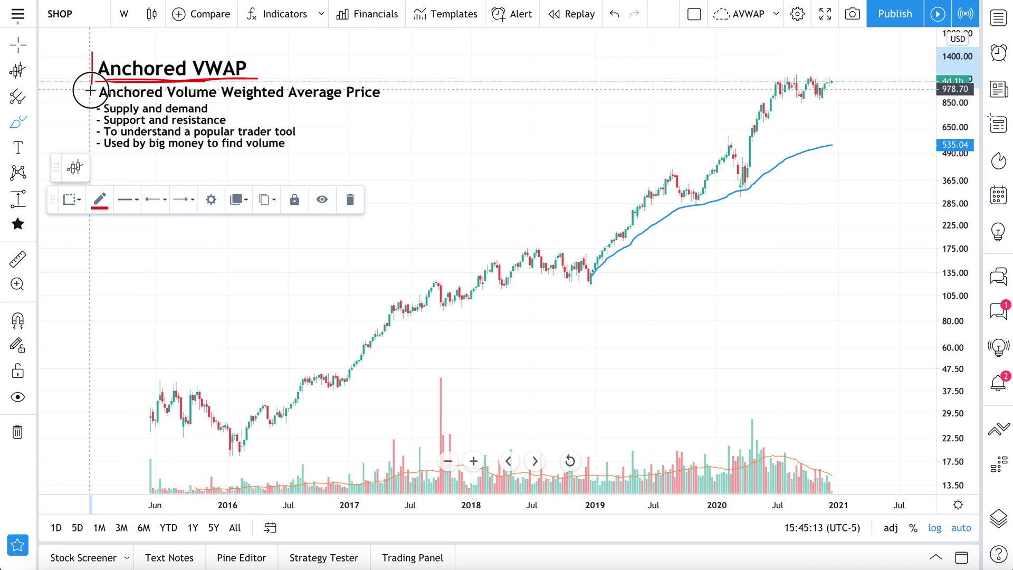
mouse_move(91, 49)
mouse_down()
mouse_move(262, 52)
mouse_move(259, 78)
mouse_up()
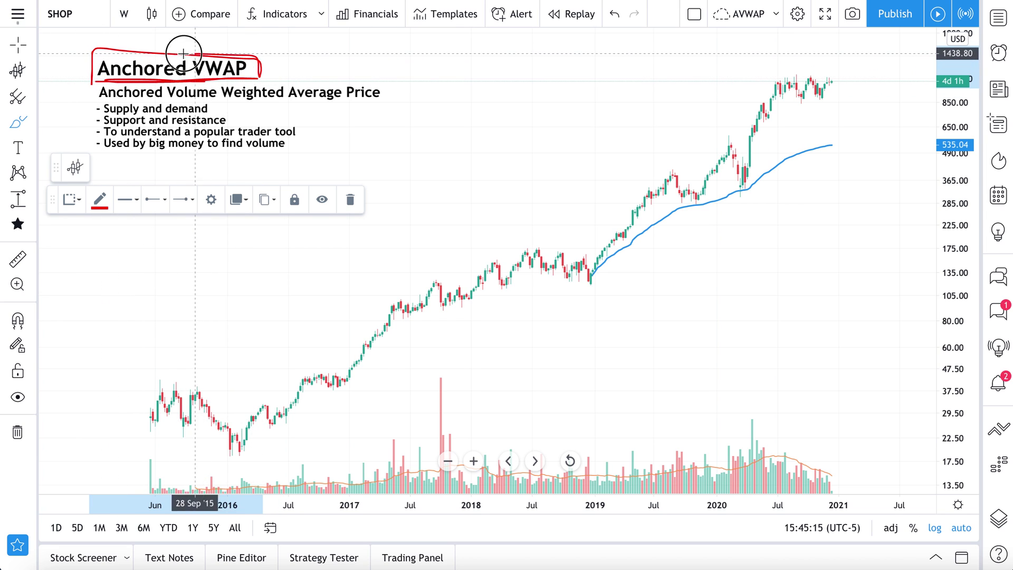
drag(90, 50, 90, 83)
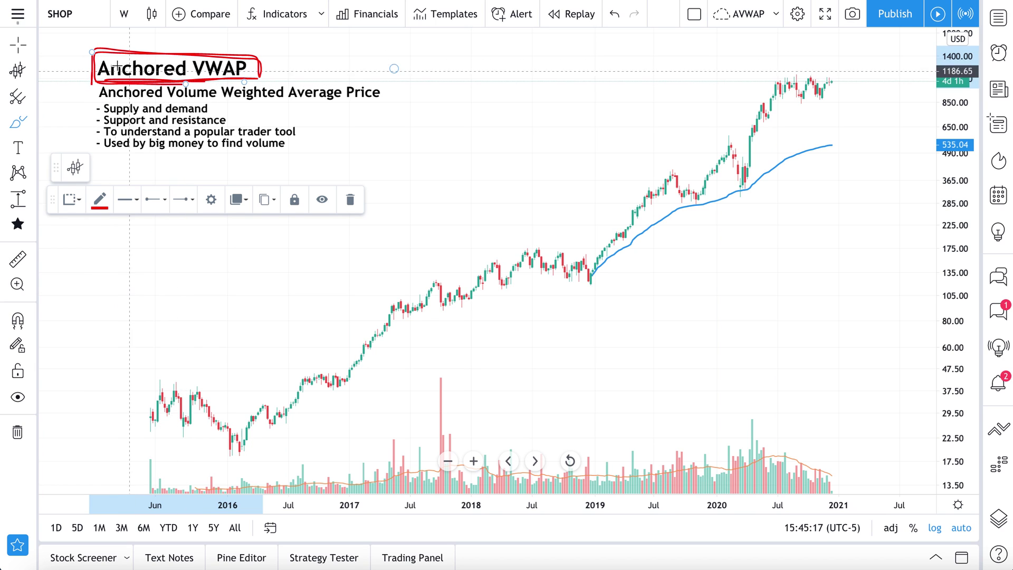
mouse_move(91, 46)
mouse_down()
mouse_move(242, 45)
mouse_move(258, 67)
mouse_up()
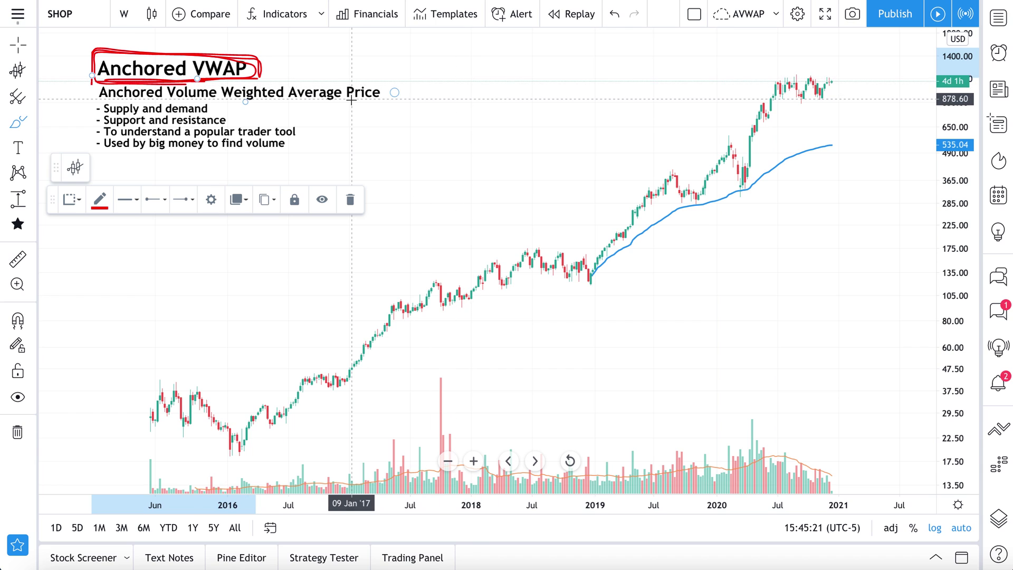
drag(94, 100, 371, 104)
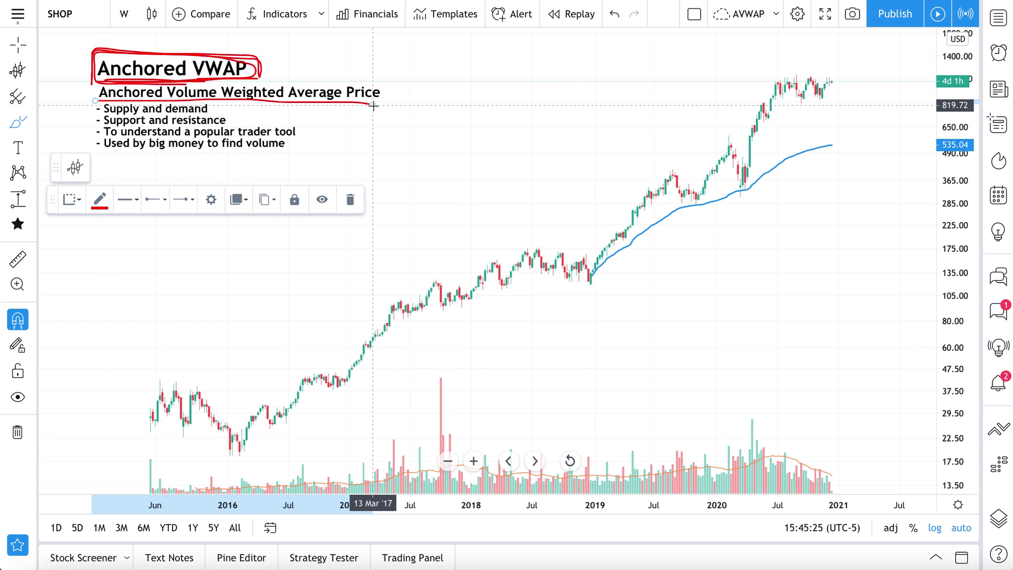
key(ctrl+z)
Move the four-line bullet text down onto the chart and back beneath the subtitle, leaving it deselected
click(18, 46)
mouse_move(195, 136)
mouse_down()
mouse_move(217, 169)
mouse_move(206, 269)
mouse_up()
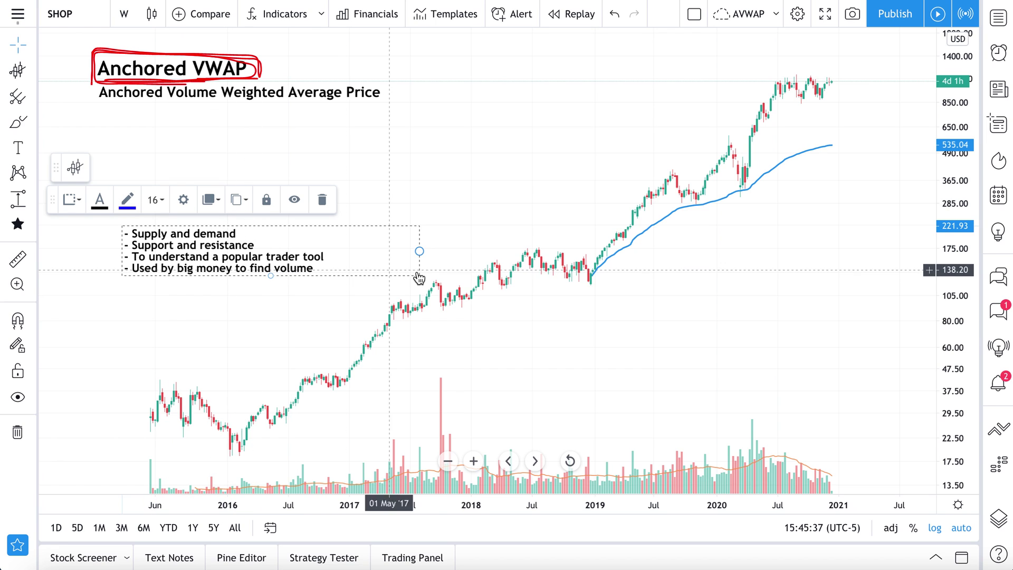
drag(326, 223, 296, 102)
click(627, 162)
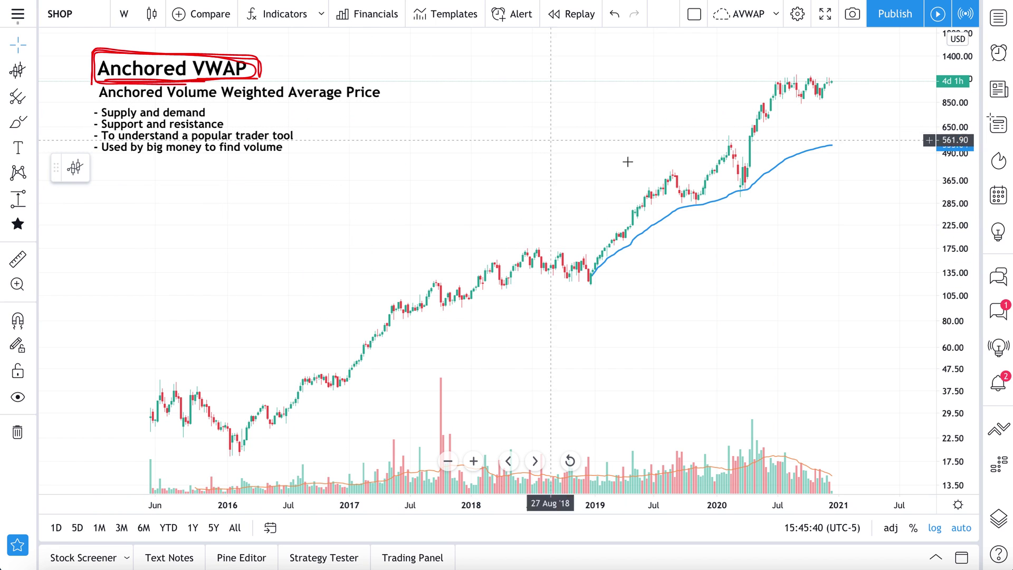
Switch the weekly chart's symbol to TSLA
click(87, 18)
text(TSLA)
key(Return)
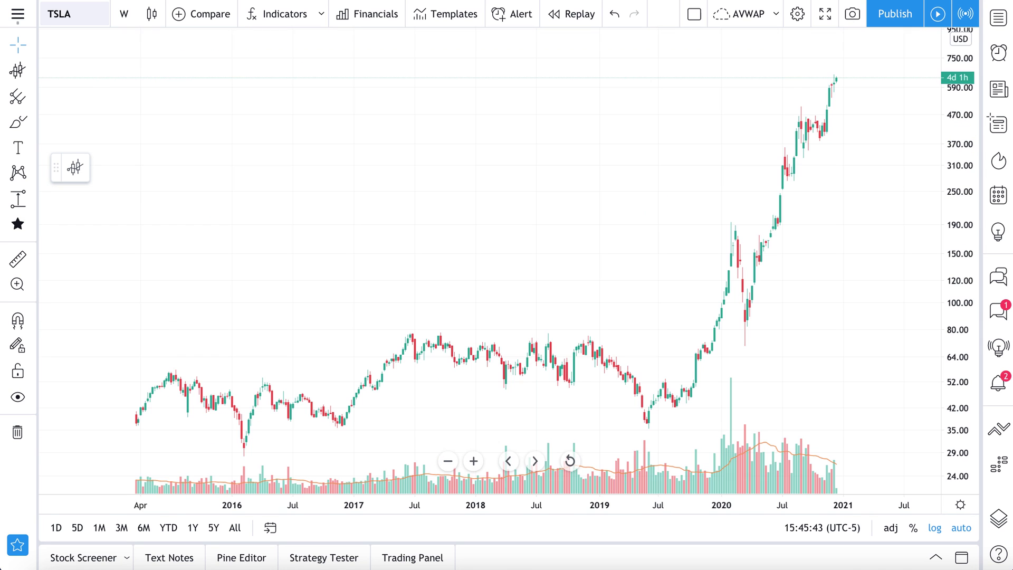
scroll(234, 114, down, 5)
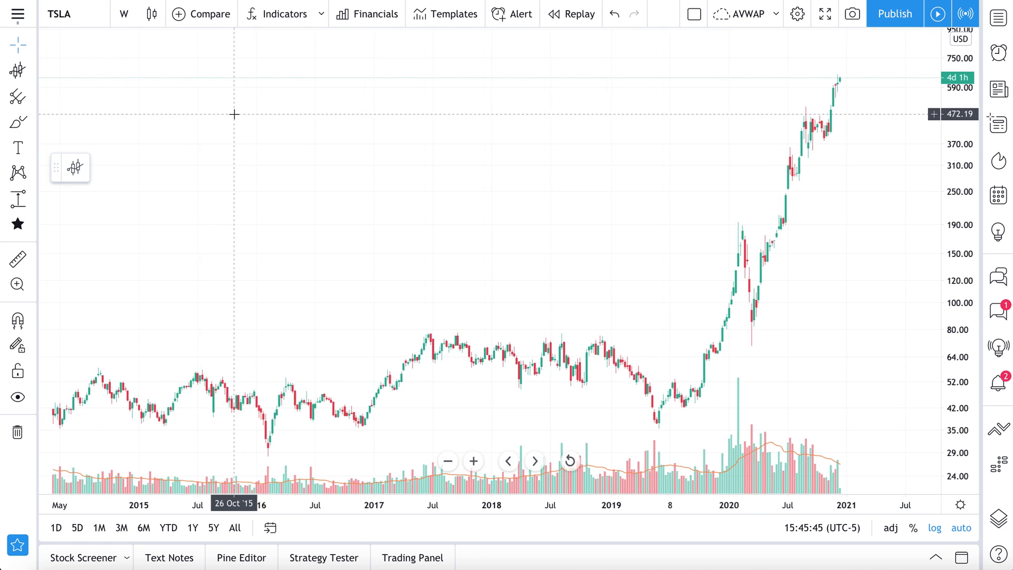
scroll(242, 226, down, 2)
Set the TSLA chart to the 1 day interval and place an Anchored VWAP at the 18 March 2020 low
click(17, 70)
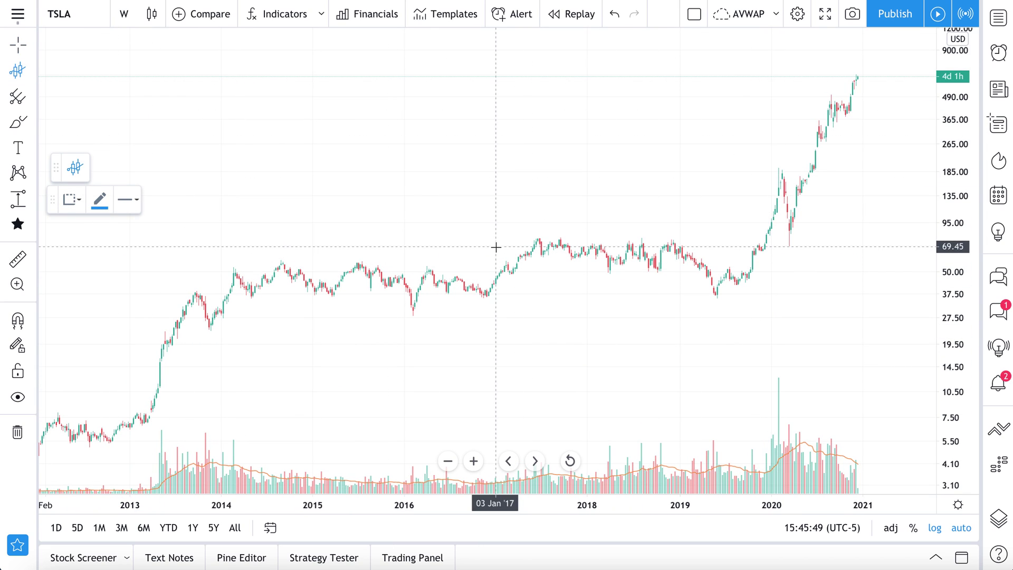
click(29, 67)
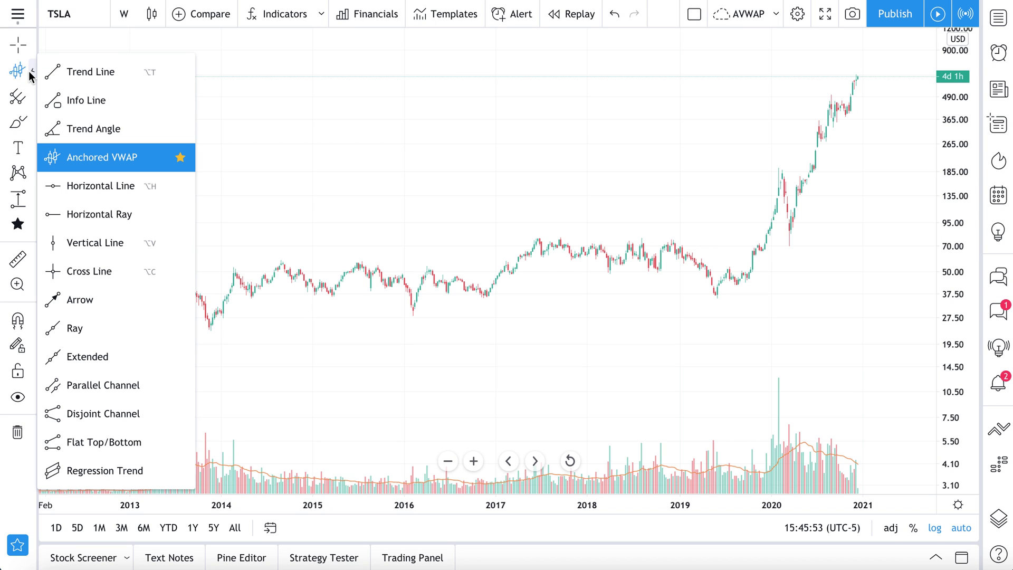
click(97, 157)
click(124, 14)
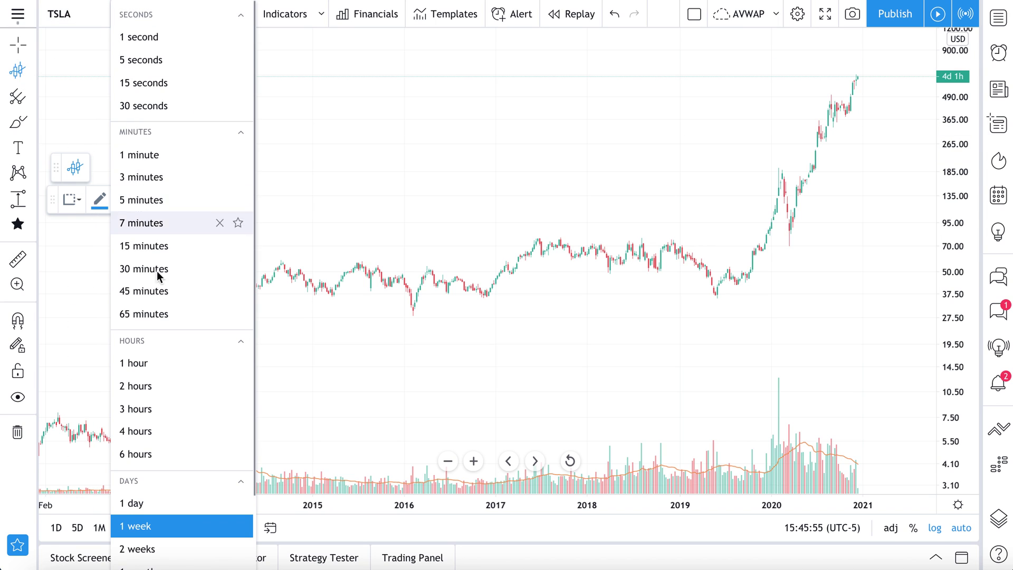
click(135, 503)
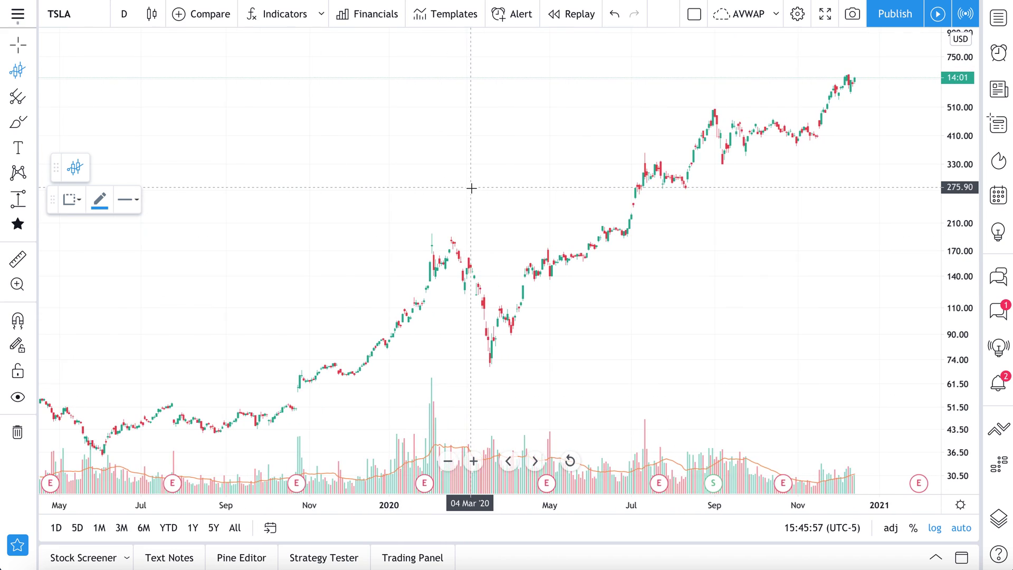
scroll(471, 188, down, 3)
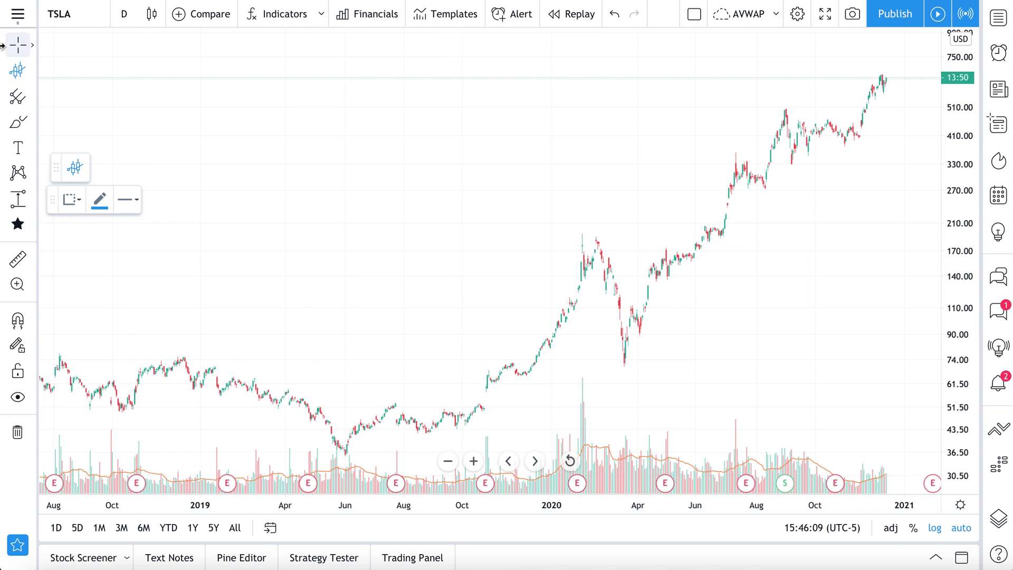
click(624, 365)
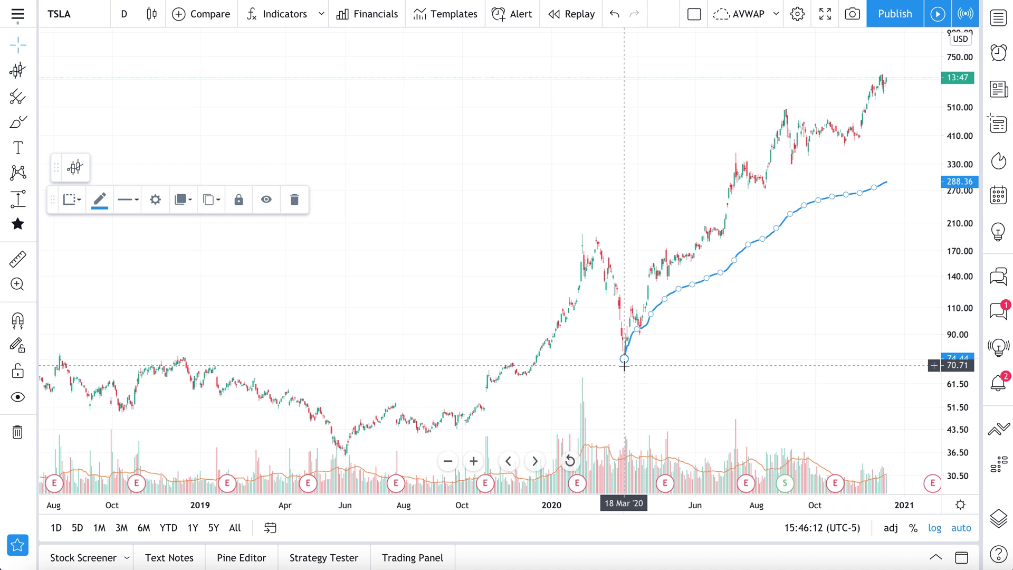
Change the symbol to XOM and place an Anchored VWAP at the 23 March 2020 low
click(75, 16)
text(XOM)
key(Return)
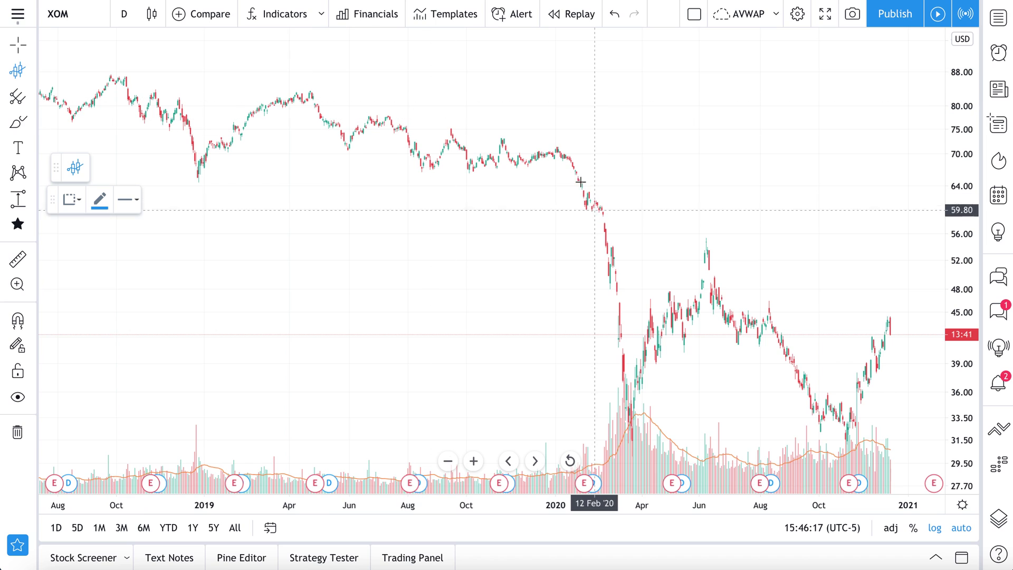
click(632, 435)
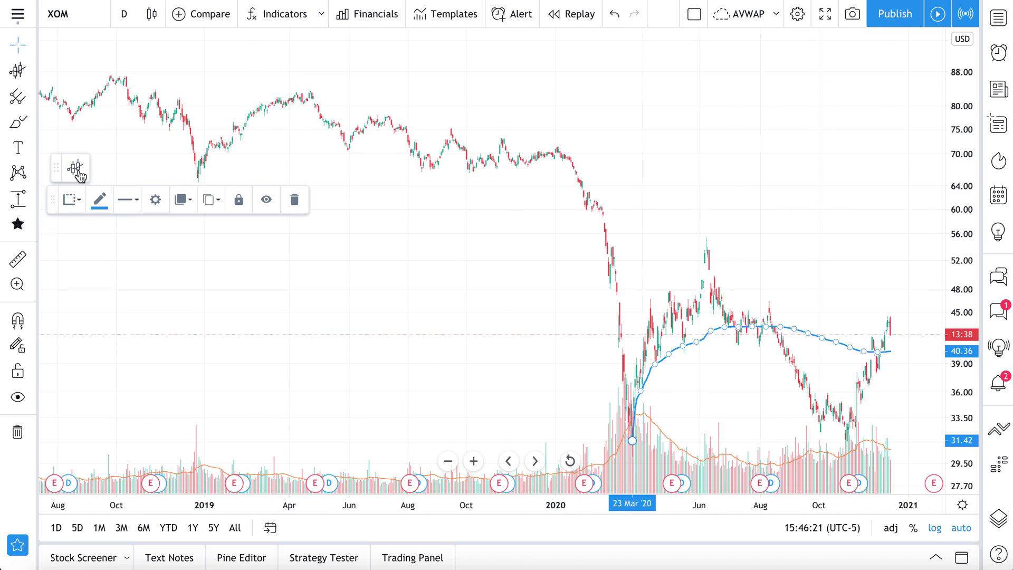
Circle XOM's August 2020 break below the VWAP in red with a downward arrow, and undo both marks
click(18, 123)
mouse_move(775, 317)
mouse_down()
mouse_move(762, 346)
mouse_move(790, 310)
mouse_up()
mouse_move(773, 348)
mouse_down()
mouse_move(789, 421)
mouse_move(805, 437)
mouse_up()
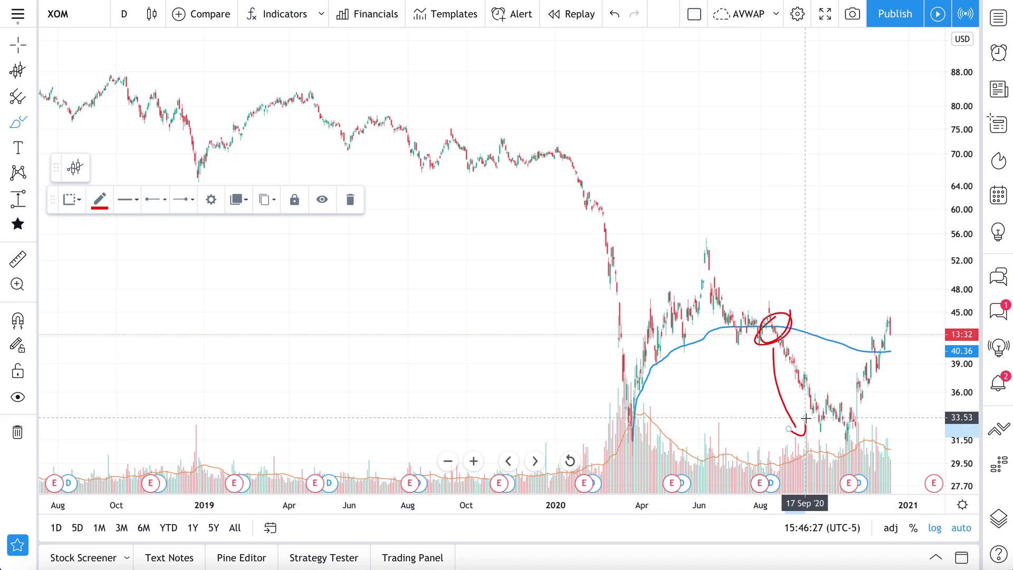
key(ctrl+z)
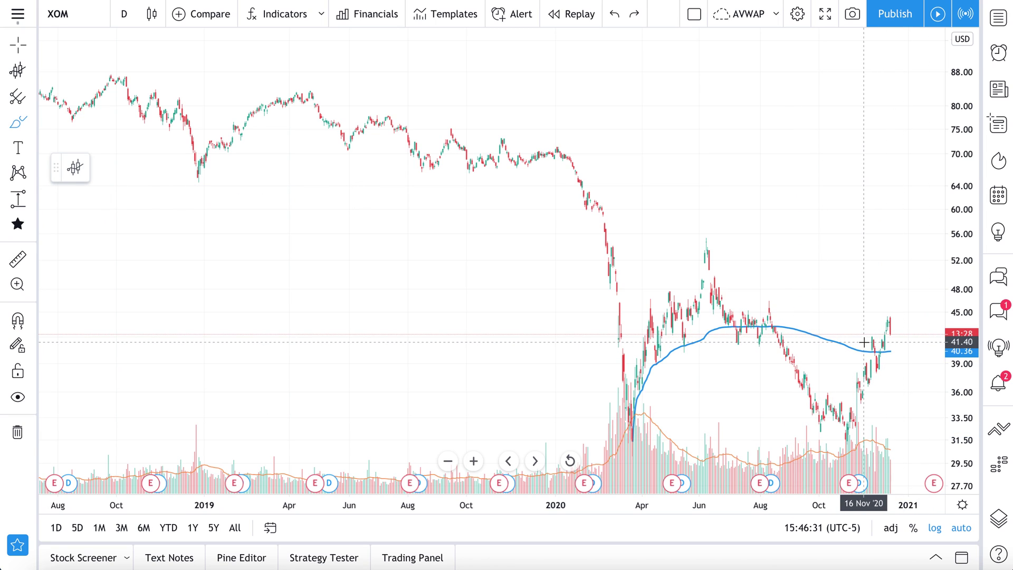
Circle XOM's late November 2020 cross of the VWAP in red, trace the December rise, and undo both marks
scroll(864, 341, up, 6)
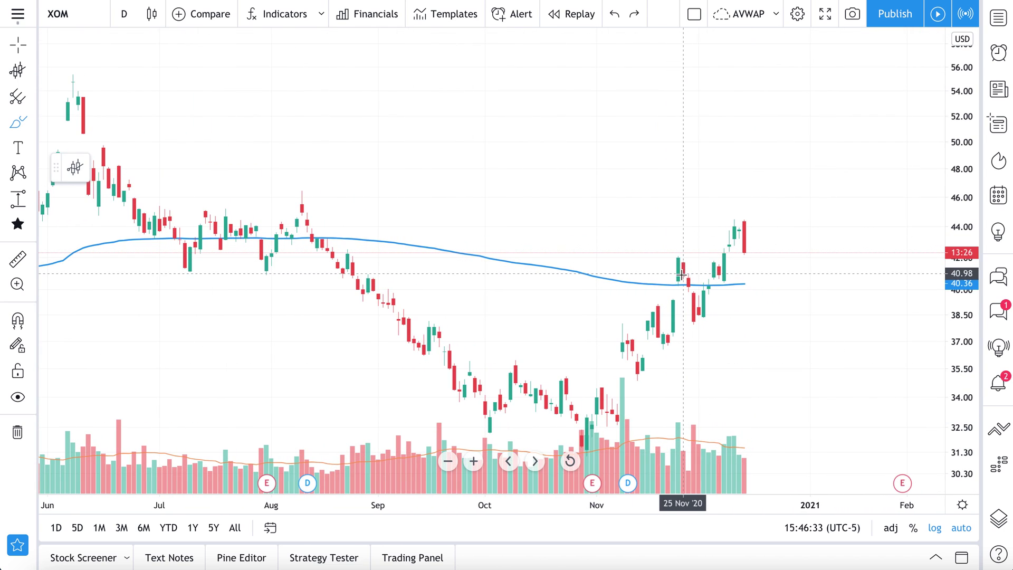
mouse_move(681, 274)
mouse_down()
mouse_move(663, 283)
mouse_move(670, 275)
mouse_up()
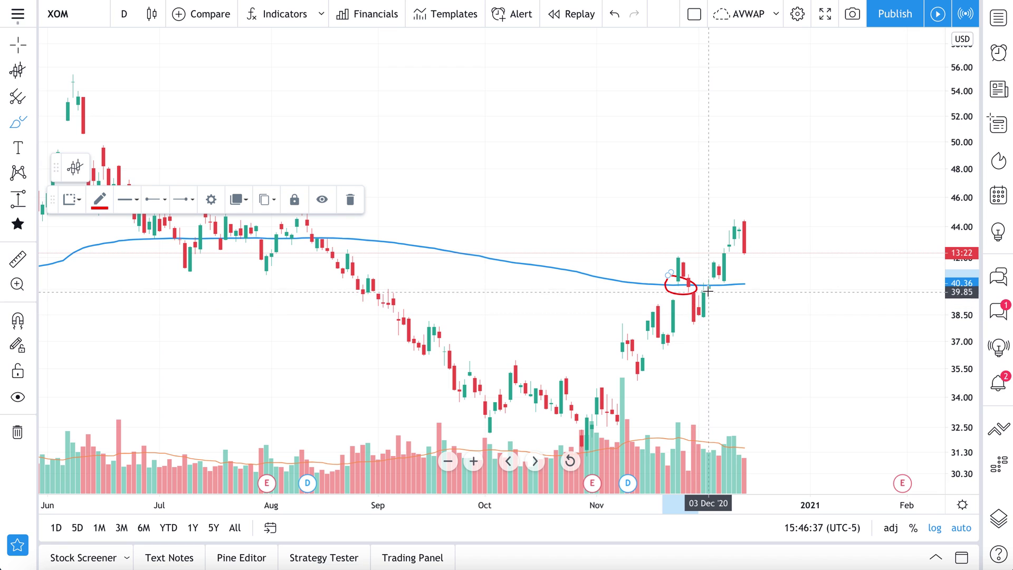
drag(709, 282, 745, 216)
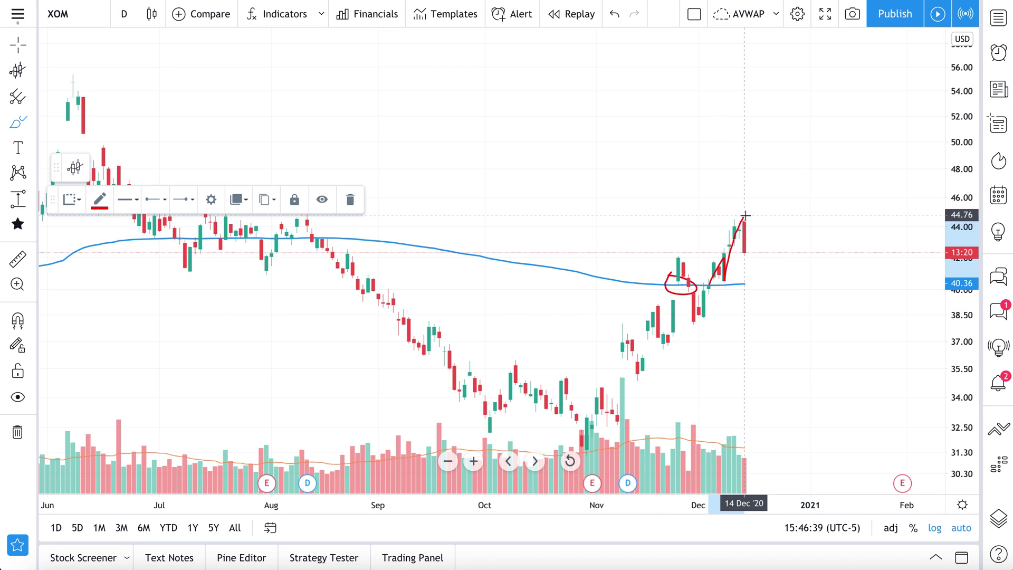
key(ctrl+z)
key(ctrl+z)
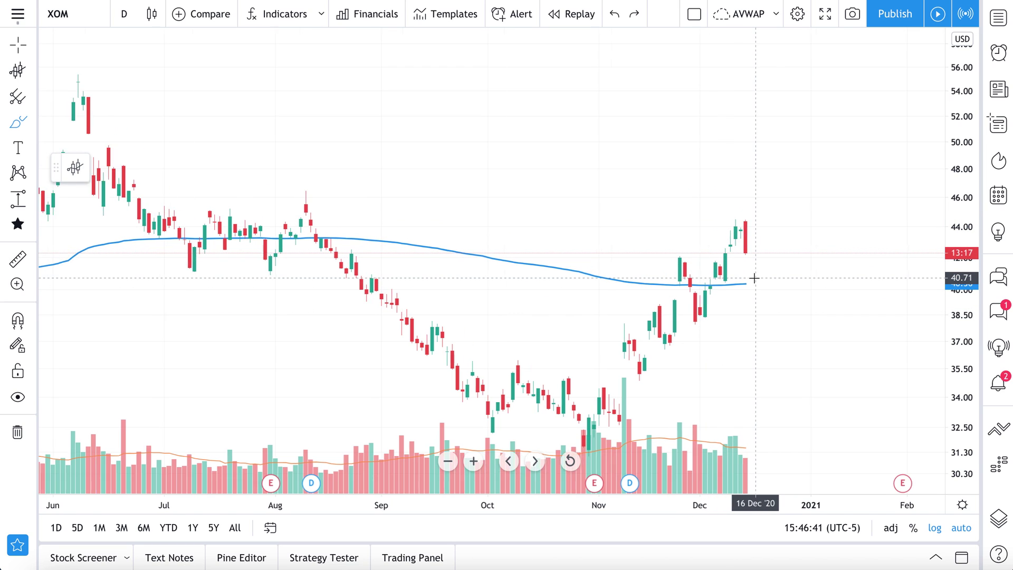
Undo the Anchored VWAP on the XOM chart, including any stray brush stroke
scroll(753, 276, down, 5)
mouse_move(540, 401)
mouse_down()
mouse_move(492, 414)
mouse_move(561, 394)
mouse_move(496, 414)
mouse_up()
key(ctrl+z)
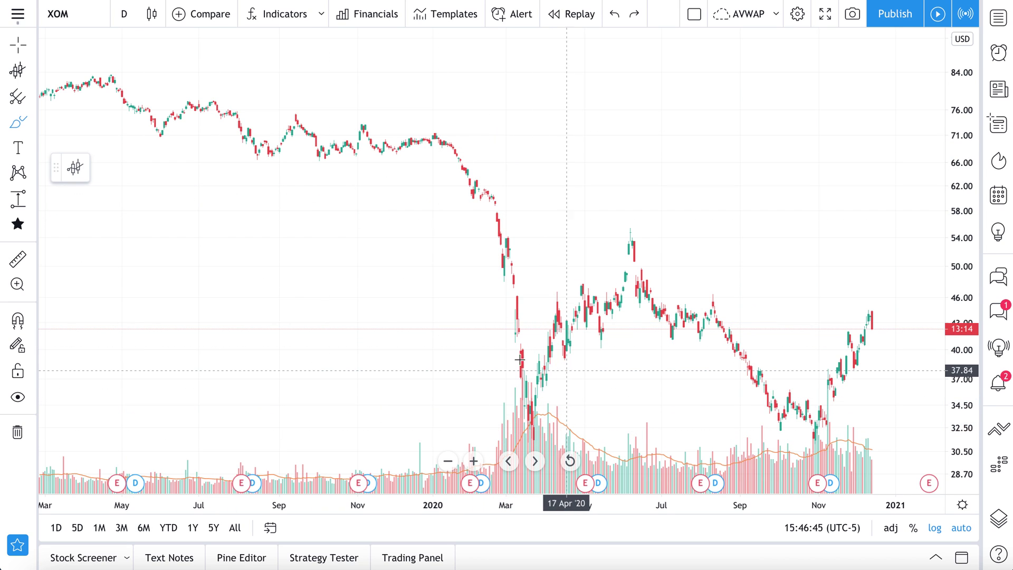
Change the symbol to SPY and place an Anchored VWAP at the 26 December 2018 low
scroll(551, 368, down, 5)
click(71, 17)
text(SP)
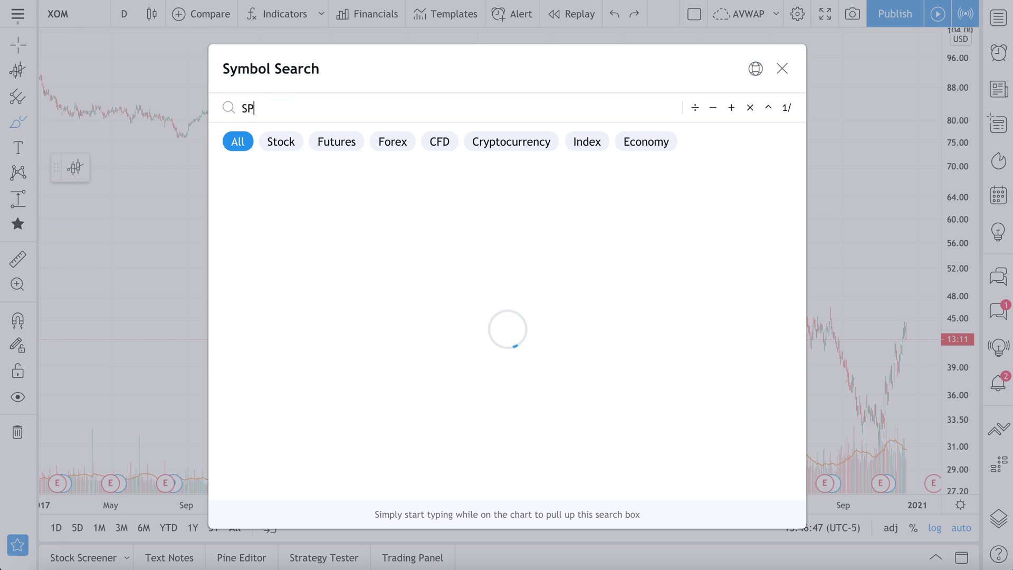
text(Y)
key(Return)
scroll(493, 174, up, 4)
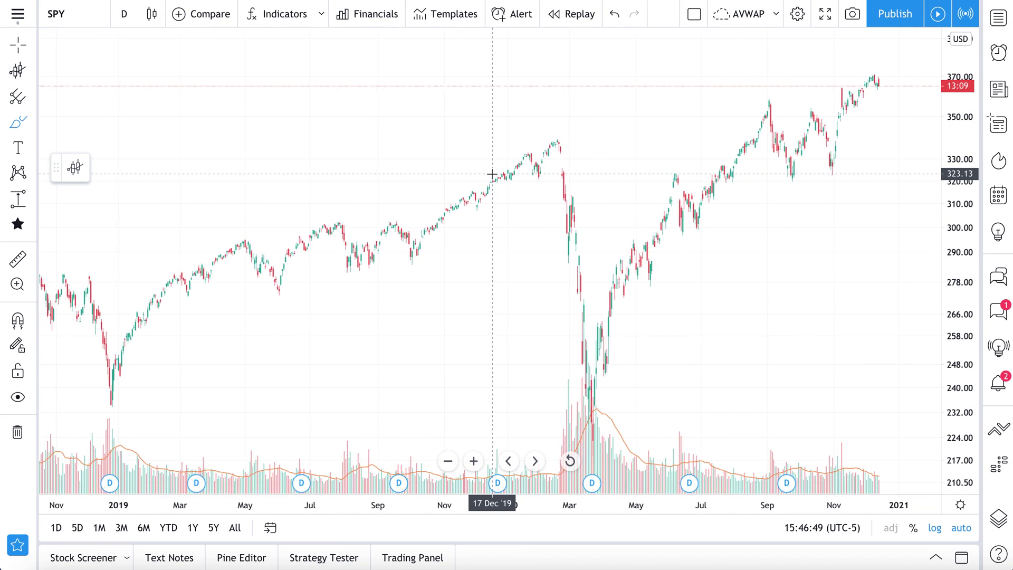
scroll(493, 174, down, 2)
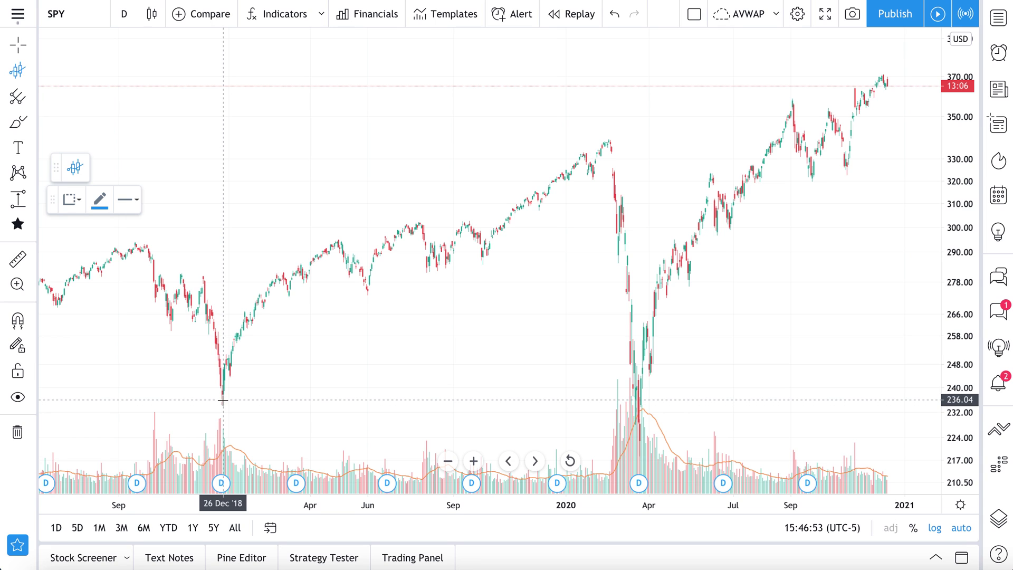
click(223, 400)
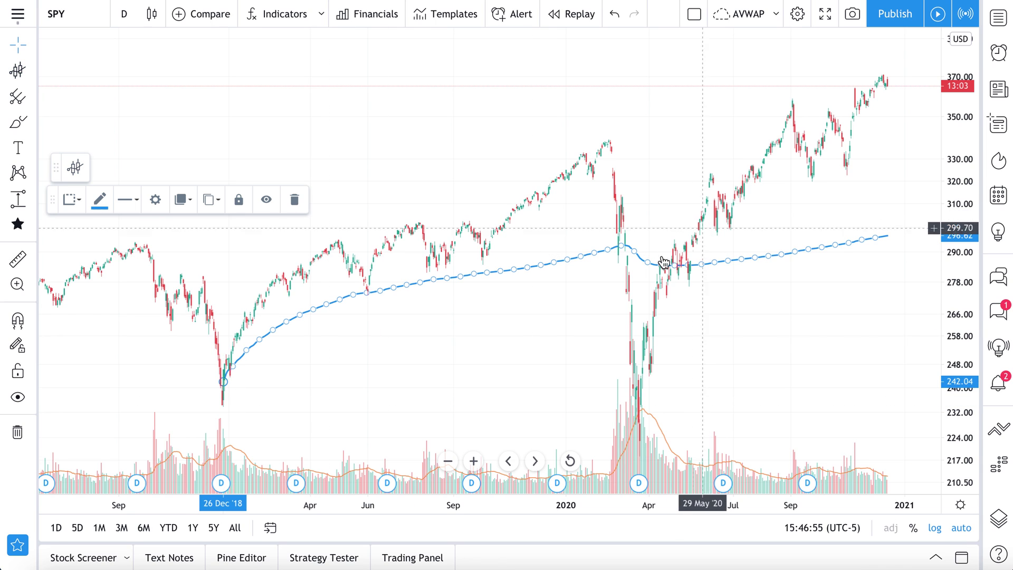
Circle SPY's June and August to October 2019 pullbacks to the VWAP in red, and undo both marks
click(12, 124)
mouse_move(369, 283)
mouse_down()
mouse_move(343, 290)
mouse_move(490, 273)
mouse_move(482, 255)
mouse_move(417, 274)
mouse_up()
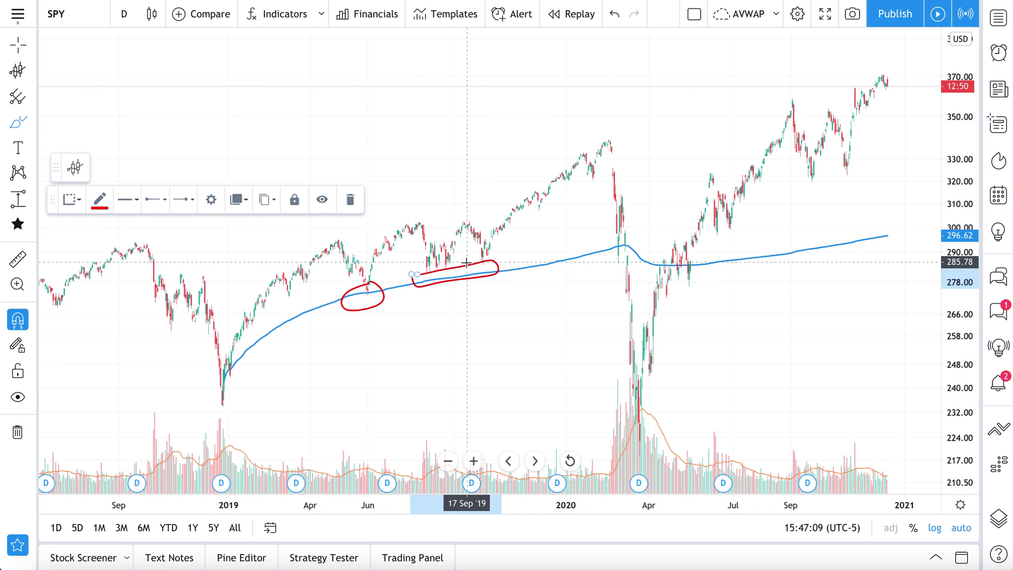
key(ctrl+z)
key(ctrl+z)
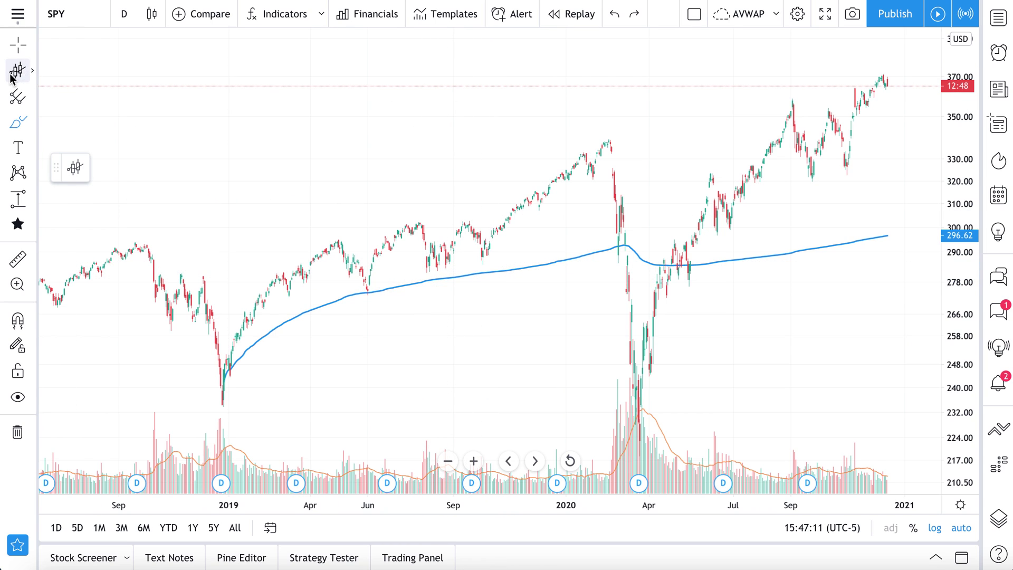
Place a second Anchored VWAP on SPY at the March 2020 low, anchored on 24 March
click(12, 74)
click(641, 436)
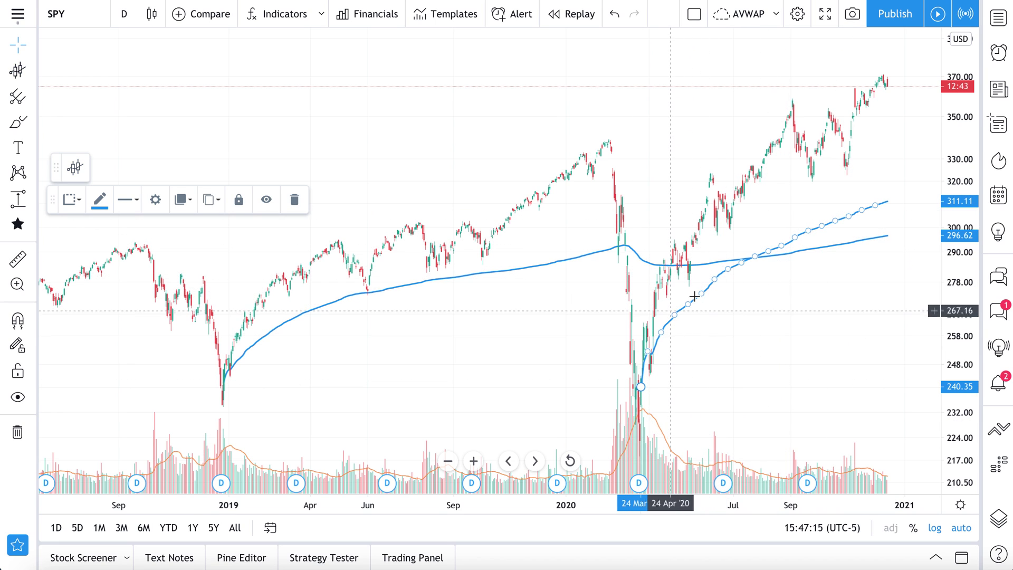
Draw a red arrow along SPY's rally from 16 April to 10 November 2020, and delete it
click(31, 100)
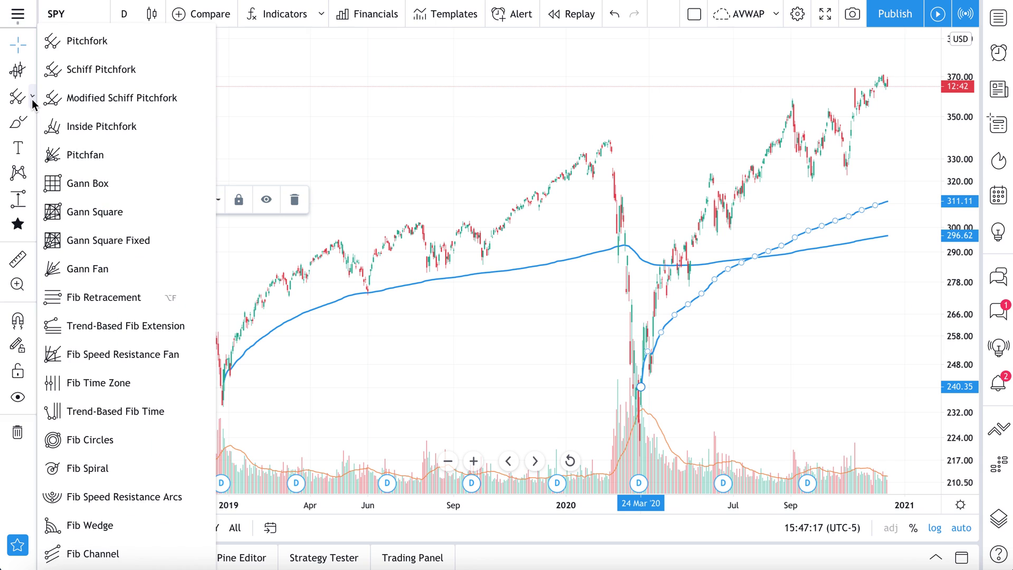
click(32, 78)
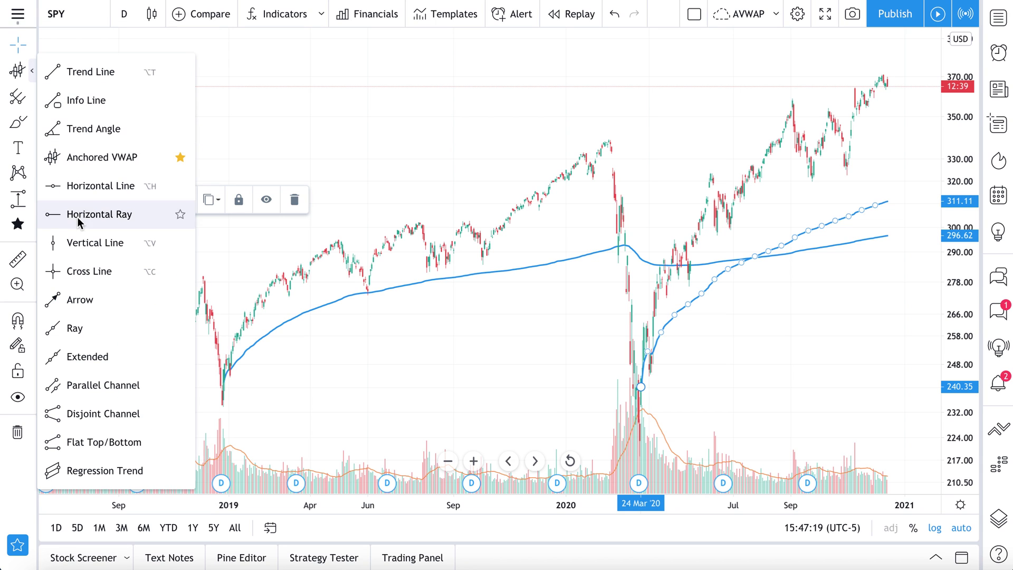
click(73, 300)
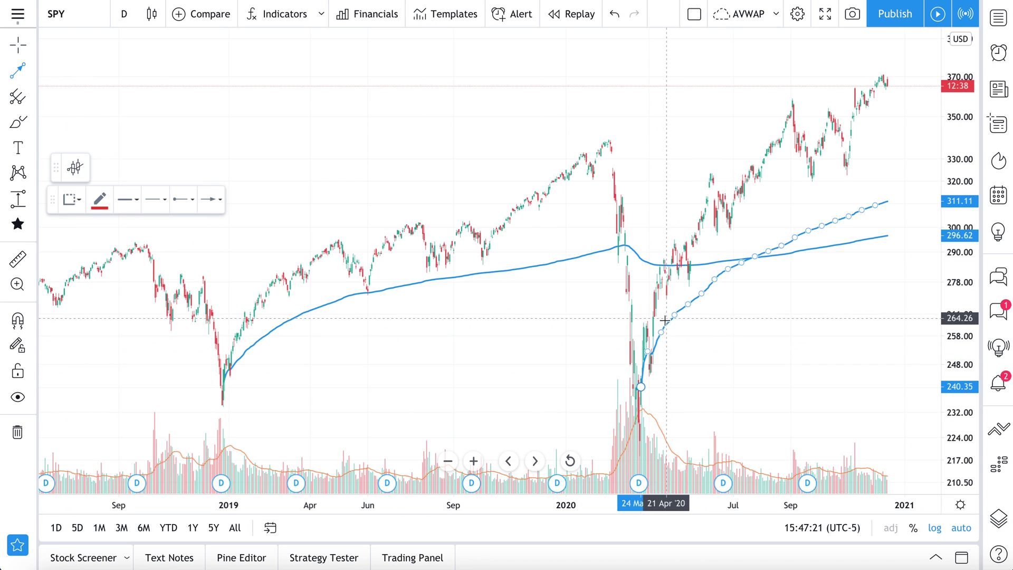
drag(662, 326, 856, 113)
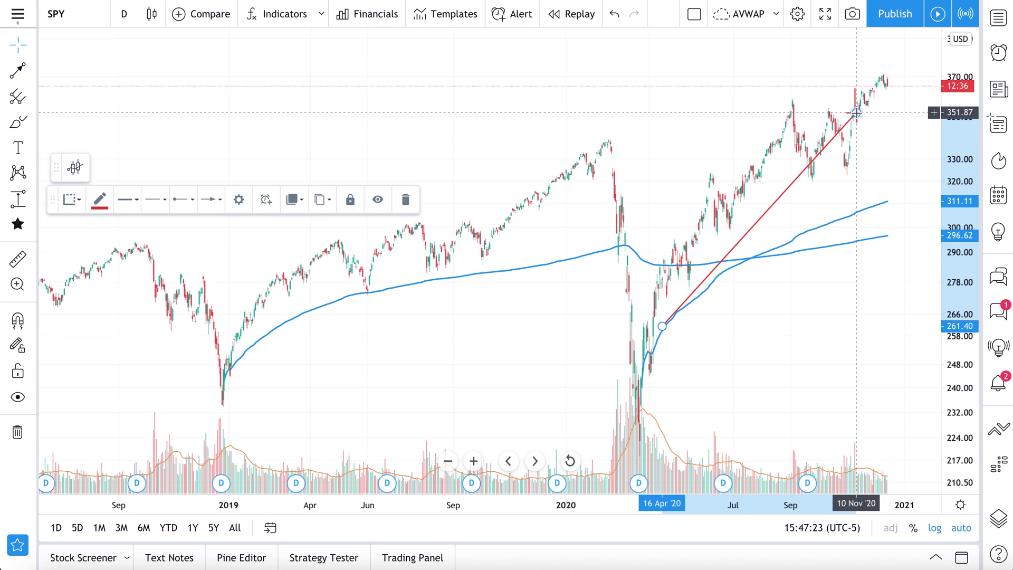
key(Delete)
Delete the Anchored VWAP that starts at the December 2018 low
click(340, 304)
key(Delete)
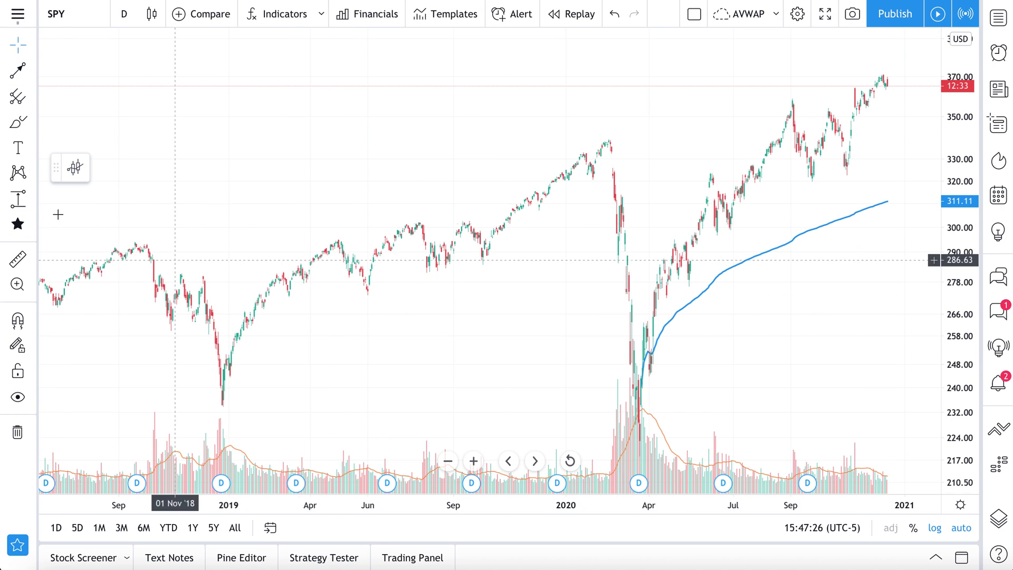
Measure the price range from the VWAP up to SPY's candles at 29 June, late August and late October 2020
click(24, 202)
click(730, 268)
click(730, 222)
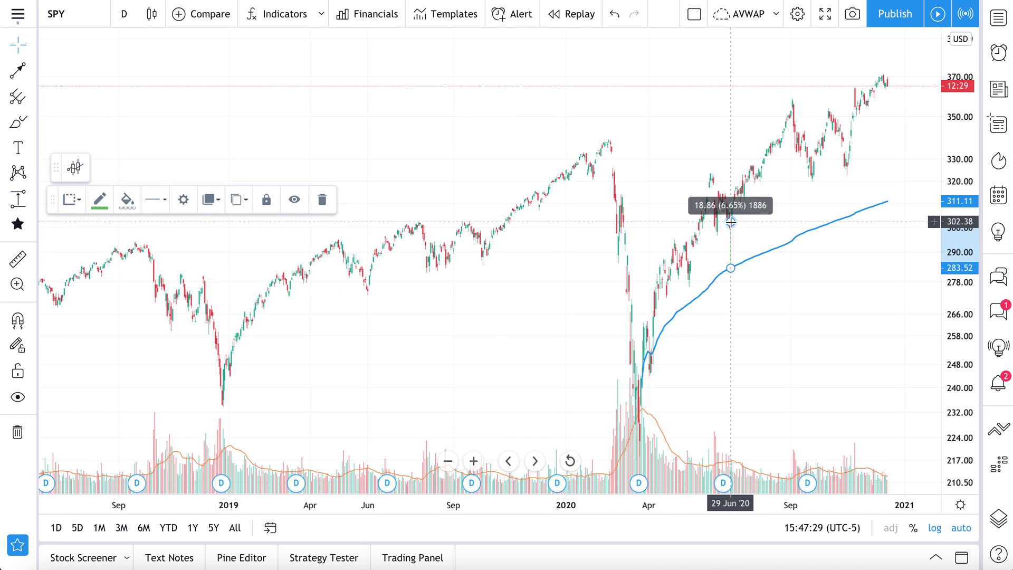
click(24, 195)
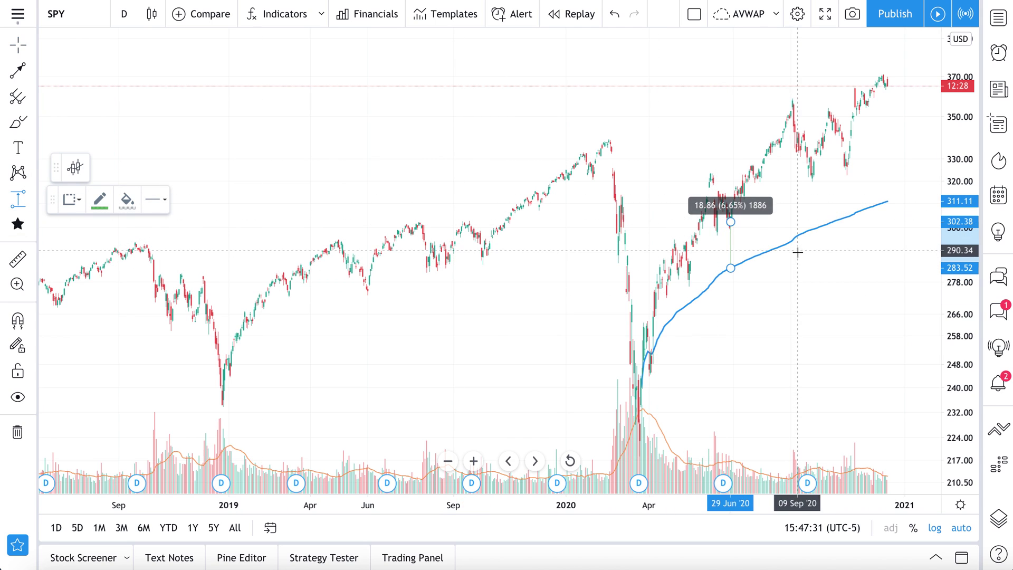
click(781, 245)
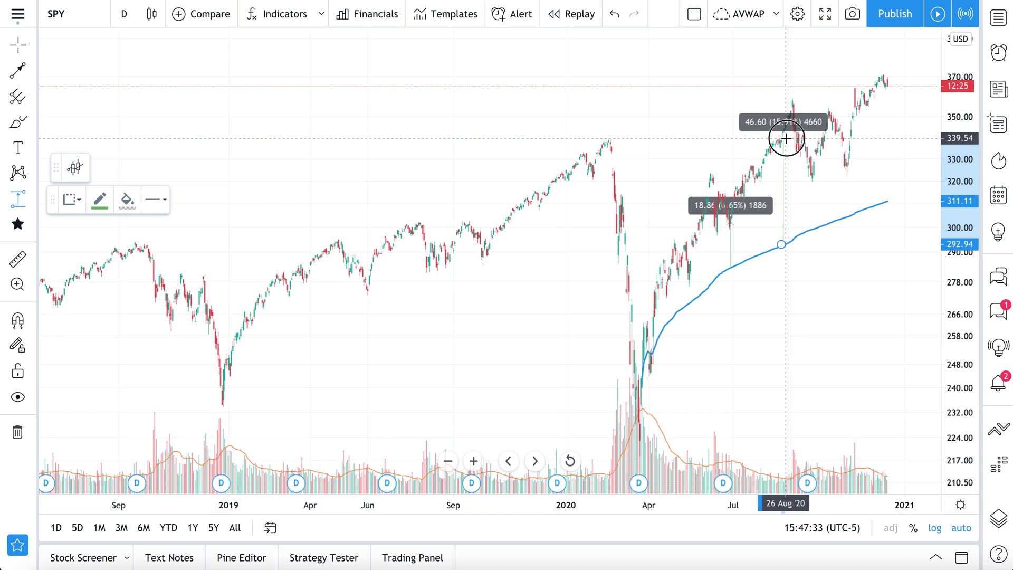
click(785, 138)
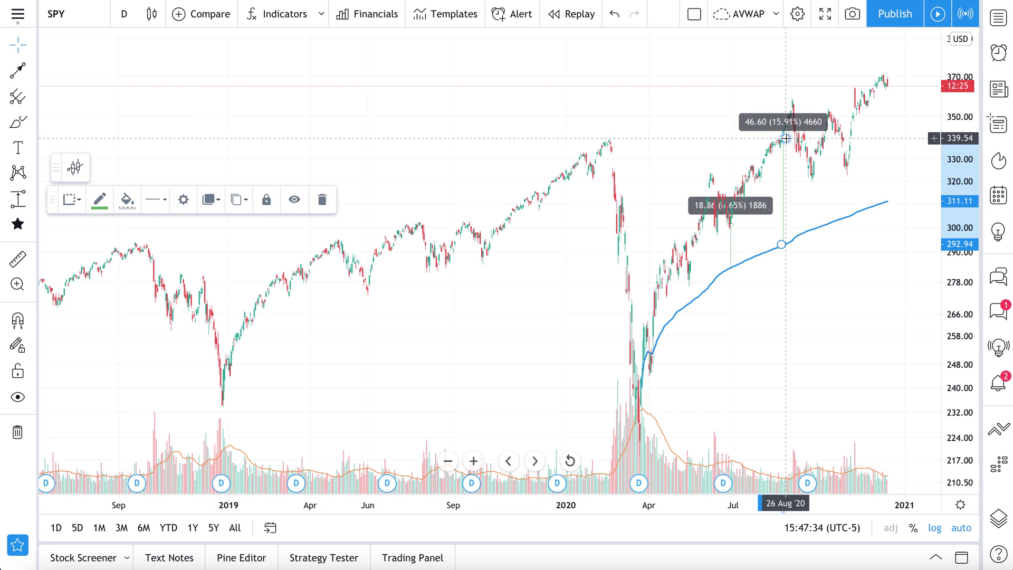
click(21, 198)
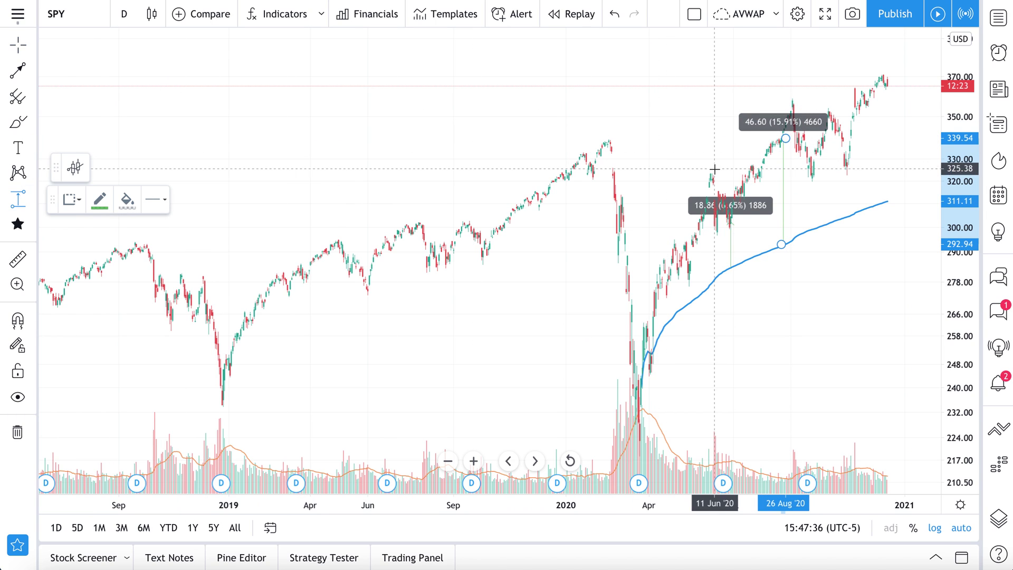
click(837, 220)
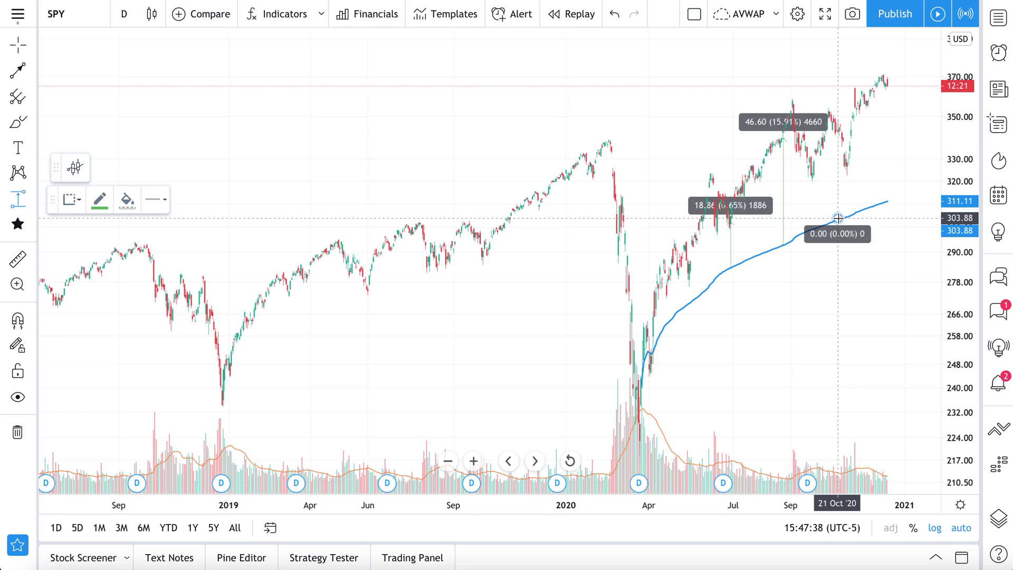
click(838, 133)
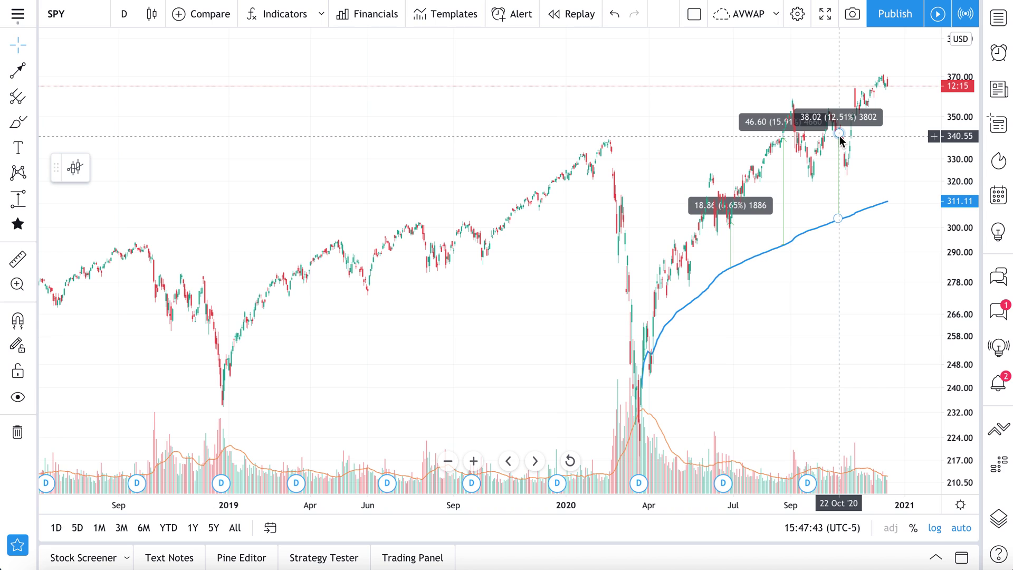
Delete the three price range measurements above the VWAP
click(840, 139)
key(Delete)
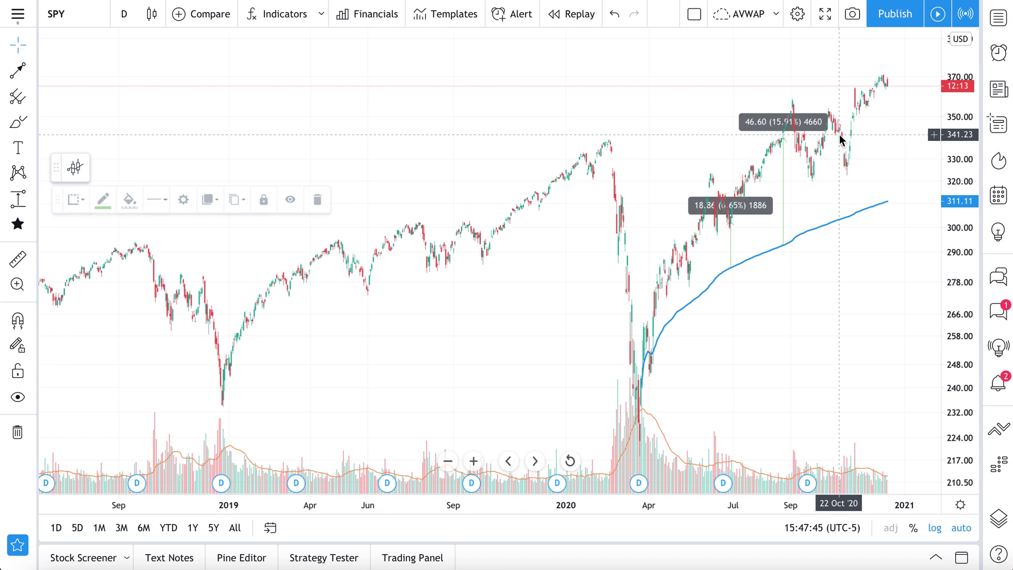
click(783, 140)
key(Delete)
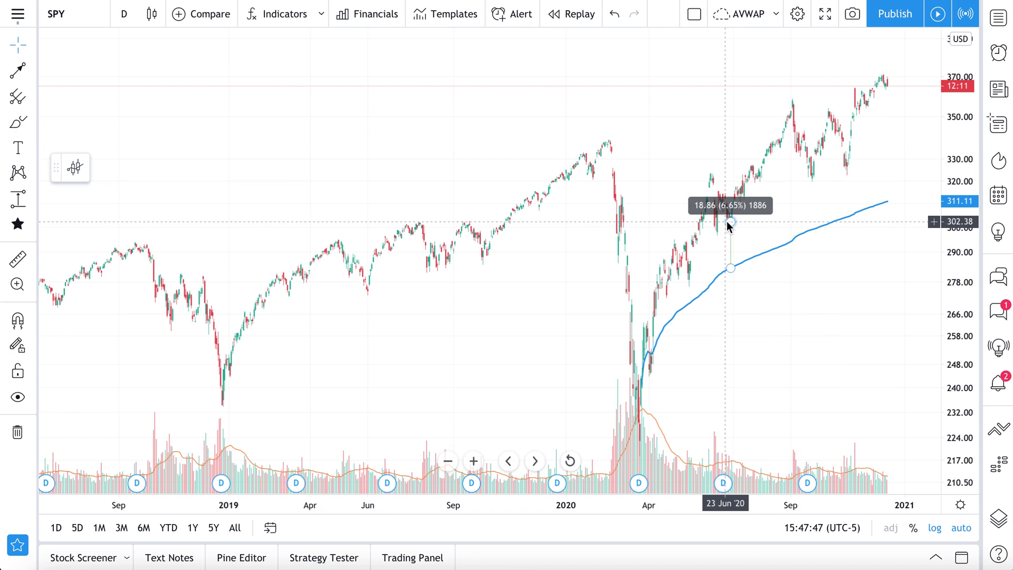
click(730, 220)
key(Delete)
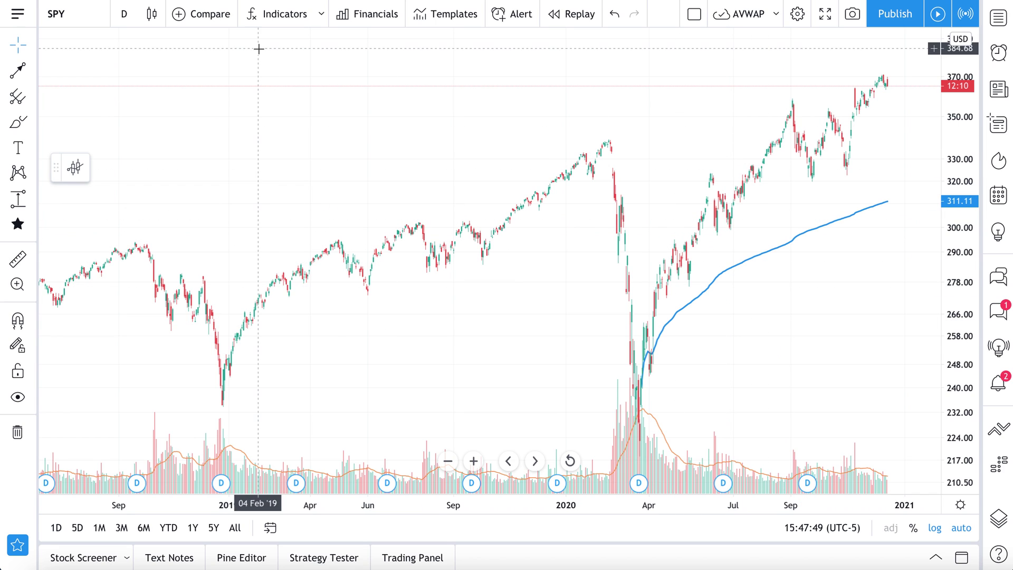
Outline in red the area between SPY's price and the VWAP, then the VWAP line itself, undoing each outline
click(9, 125)
mouse_move(670, 287)
mouse_down()
mouse_move(671, 307)
mouse_move(888, 195)
mouse_move(789, 181)
mouse_move(682, 267)
mouse_move(670, 304)
mouse_move(673, 288)
mouse_move(686, 306)
mouse_move(736, 233)
mouse_move(771, 229)
mouse_move(849, 178)
mouse_up()
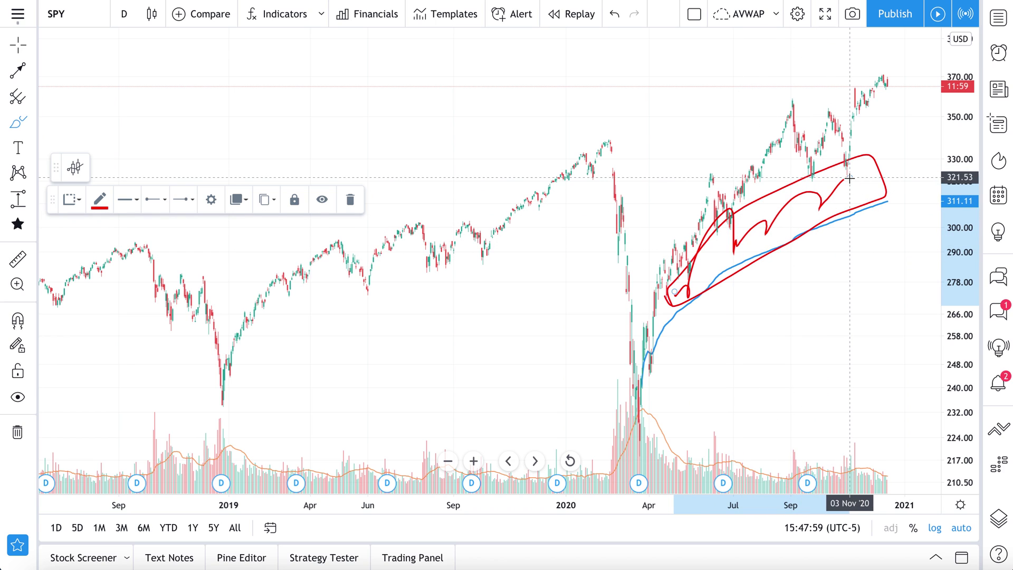
key(ctrl+z)
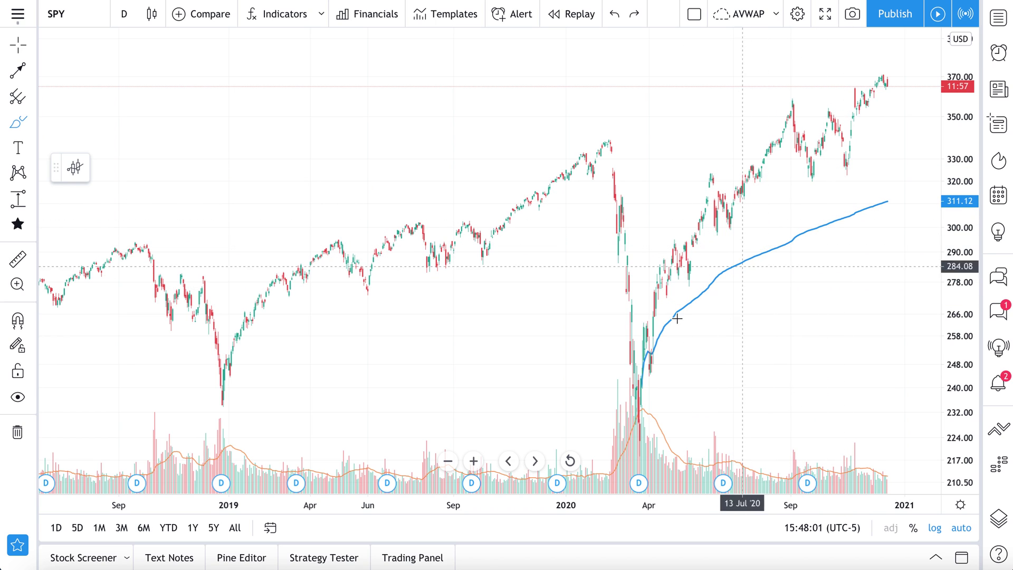
mouse_move(657, 363)
mouse_down()
mouse_move(690, 316)
mouse_move(868, 235)
mouse_move(895, 197)
mouse_move(786, 238)
mouse_move(668, 306)
mouse_move(660, 358)
mouse_up()
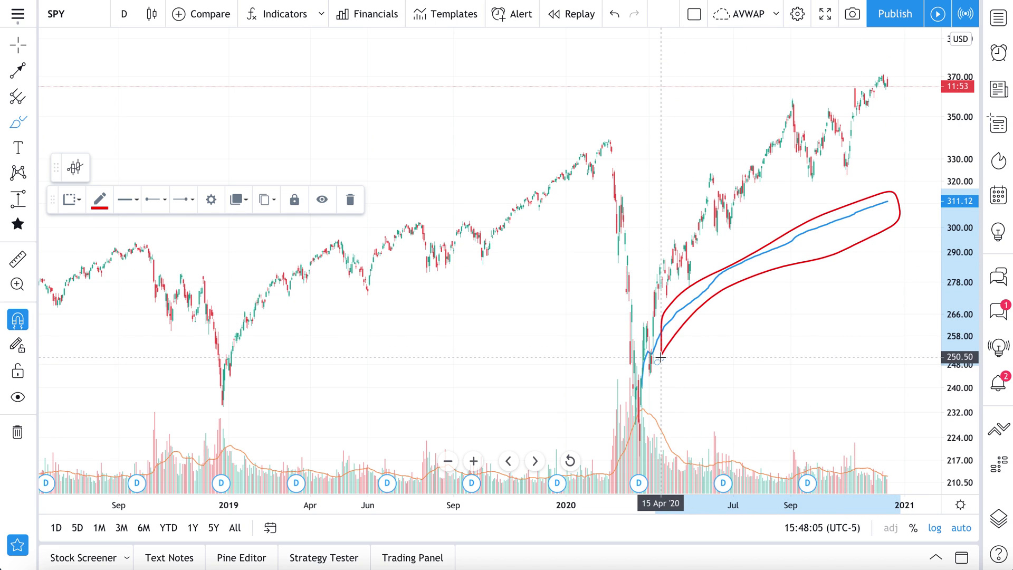
key(ctrl+z)
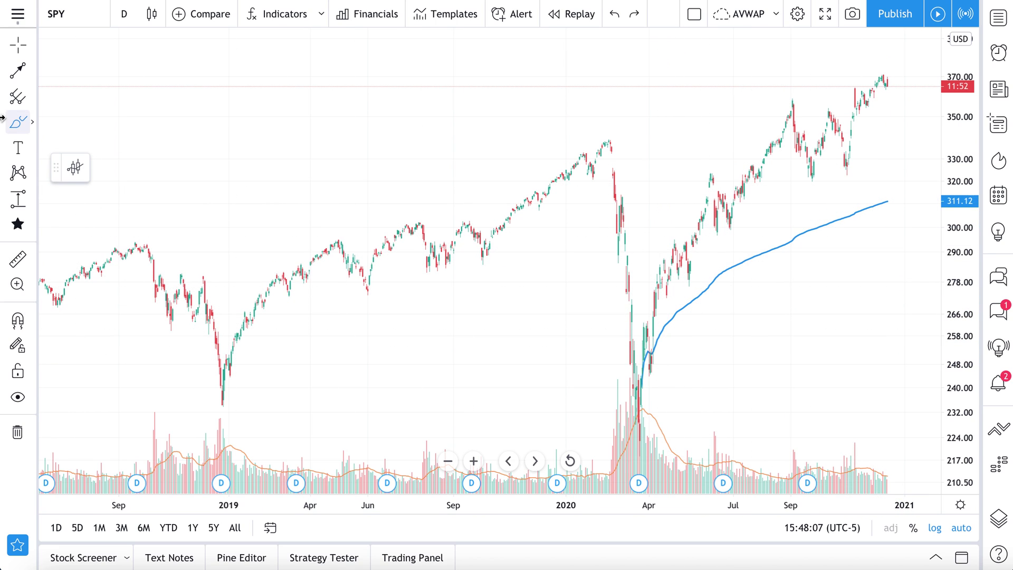
Add the text label "Profit" and place it between SPY's price and the VWAP around July 2020
click(17, 155)
click(759, 227)
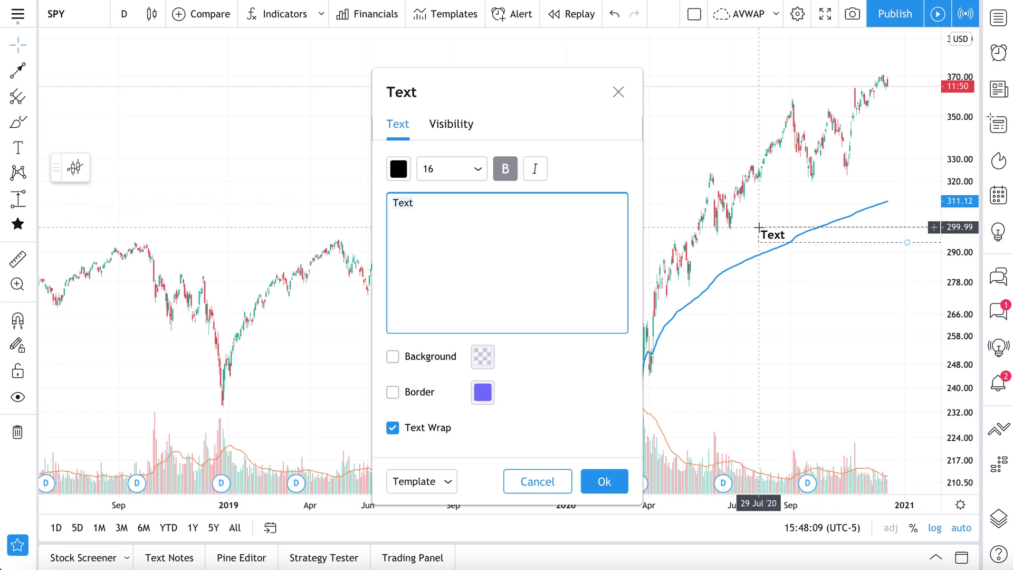
text(Profit)
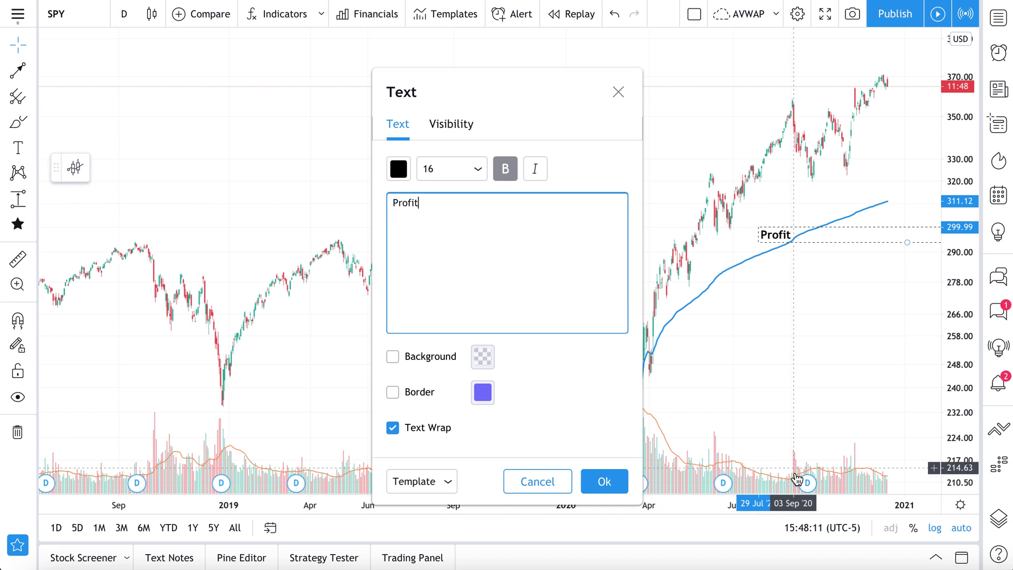
click(601, 480)
drag(770, 236, 749, 240)
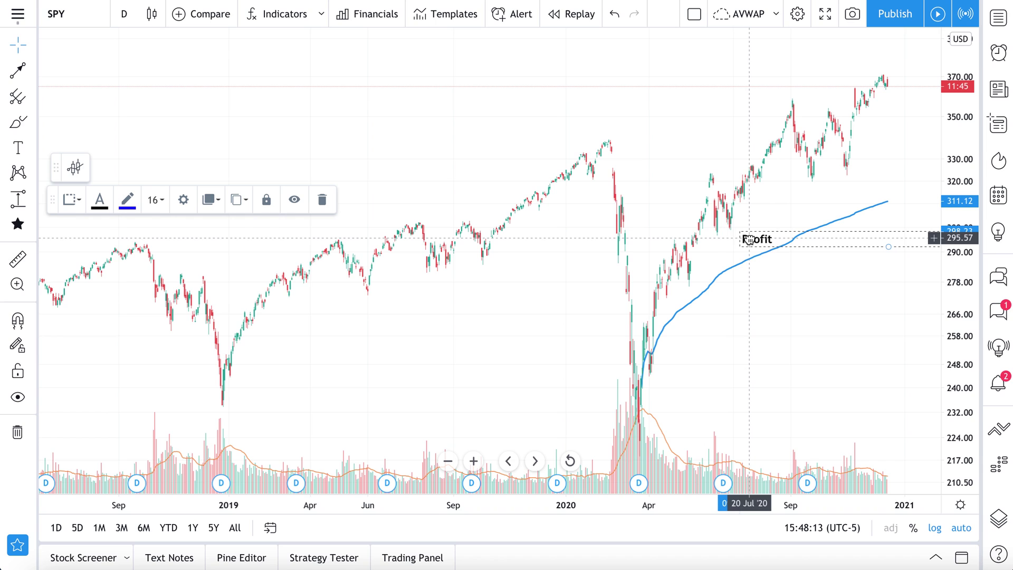
Outline the area between SPY's price and the VWAP from April to December 2020, and colour and scribble-shade it bright green
click(18, 123)
mouse_move(667, 293)
mouse_down()
mouse_move(672, 315)
mouse_move(670, 295)
mouse_move(737, 217)
mouse_move(868, 140)
mouse_move(889, 201)
mouse_move(795, 232)
mouse_move(675, 316)
mouse_up()
click(99, 200)
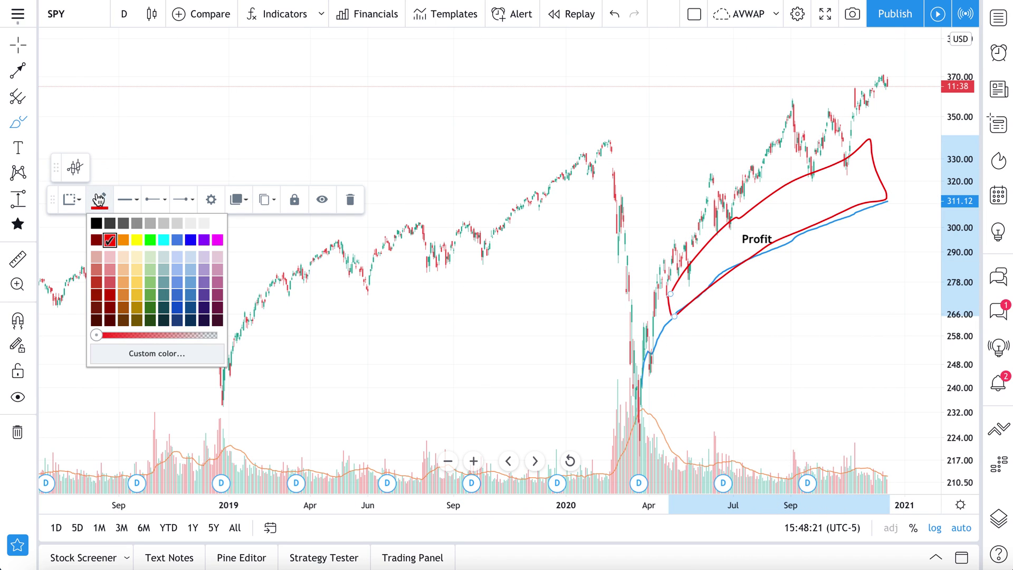
click(151, 240)
mouse_move(681, 287)
mouse_down()
mouse_move(718, 226)
mouse_move(734, 248)
mouse_up()
mouse_move(773, 222)
mouse_down()
mouse_move(784, 195)
mouse_move(809, 221)
mouse_move(849, 172)
mouse_move(859, 181)
mouse_up()
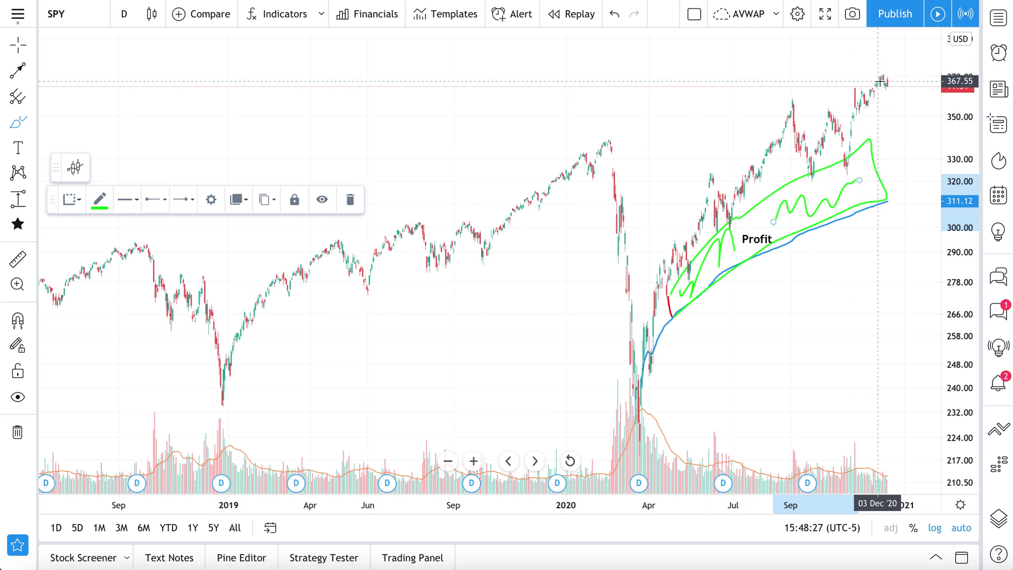
Mark SPY's December 2020 high with a green circle and a downward arrow, undoing the extra stroke along the VWAP
mouse_move(890, 66)
mouse_down()
mouse_move(897, 90)
mouse_move(868, 80)
mouse_move(897, 68)
mouse_up()
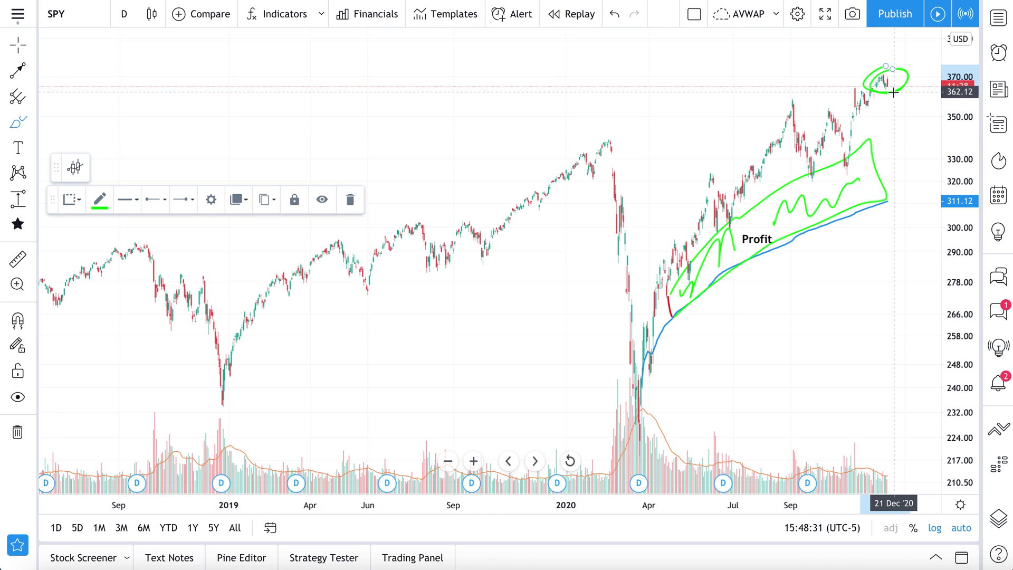
mouse_move(893, 93)
mouse_down()
mouse_move(892, 148)
mouse_move(903, 127)
mouse_up()
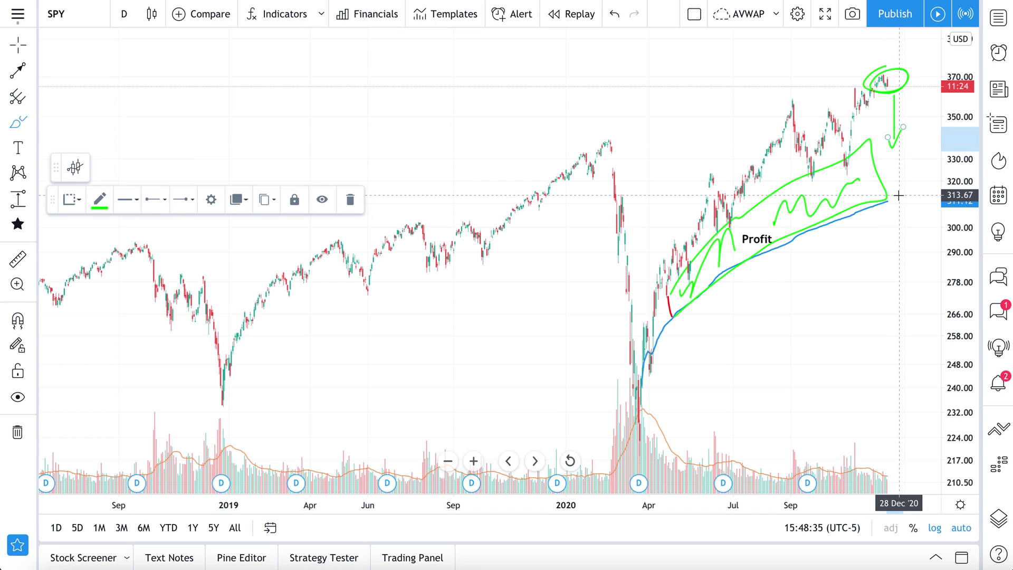
mouse_move(900, 189)
mouse_down()
mouse_move(769, 237)
mouse_move(687, 293)
mouse_move(664, 345)
mouse_up()
key(ctrl+z)
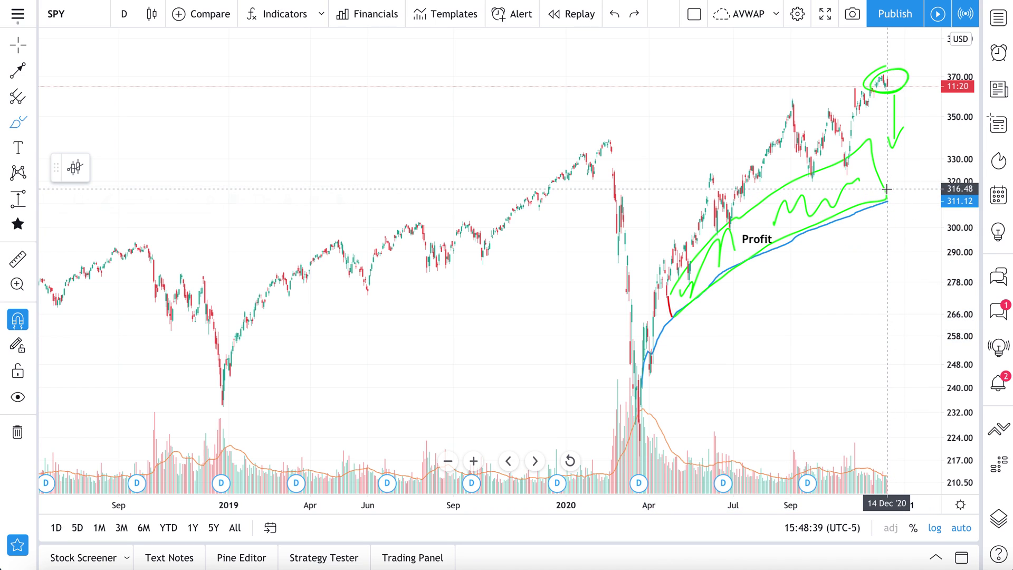